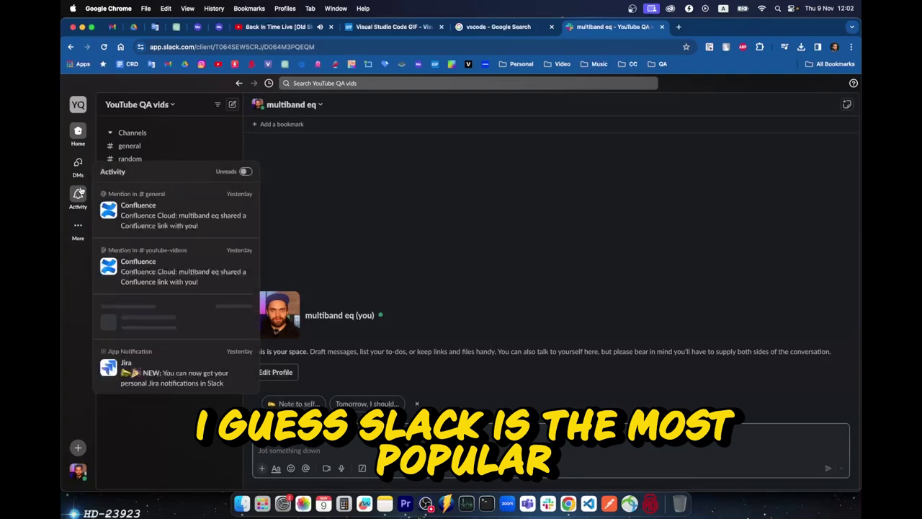
# Look through the youtube-videos channel's message history, the workspace's available apps and the random channel.
pyautogui.moveTo(80, 231)
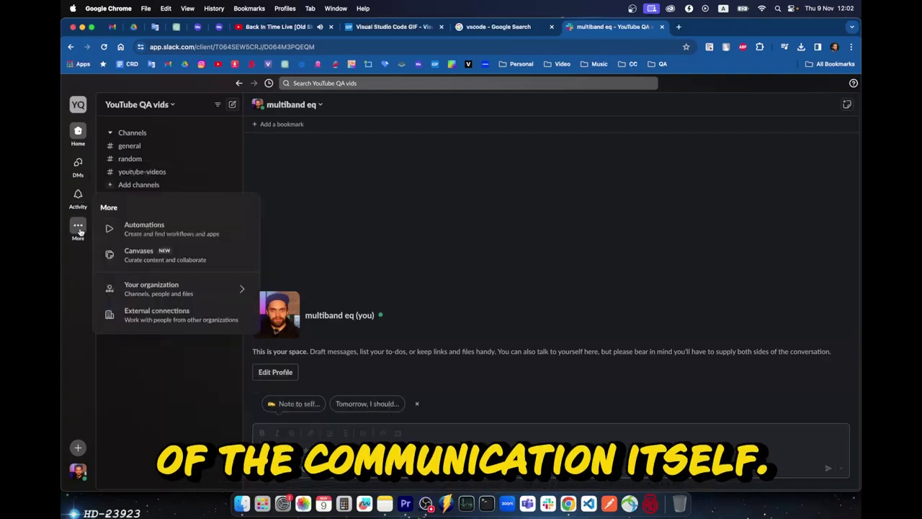
pyautogui.click(147, 172)
pyautogui.scroll(3, 370, 232)
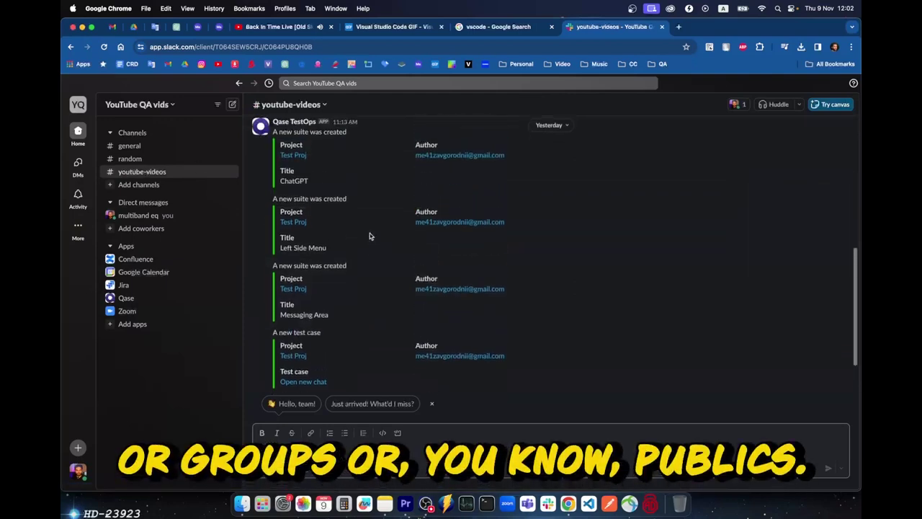
pyautogui.scroll(10, 370, 232)
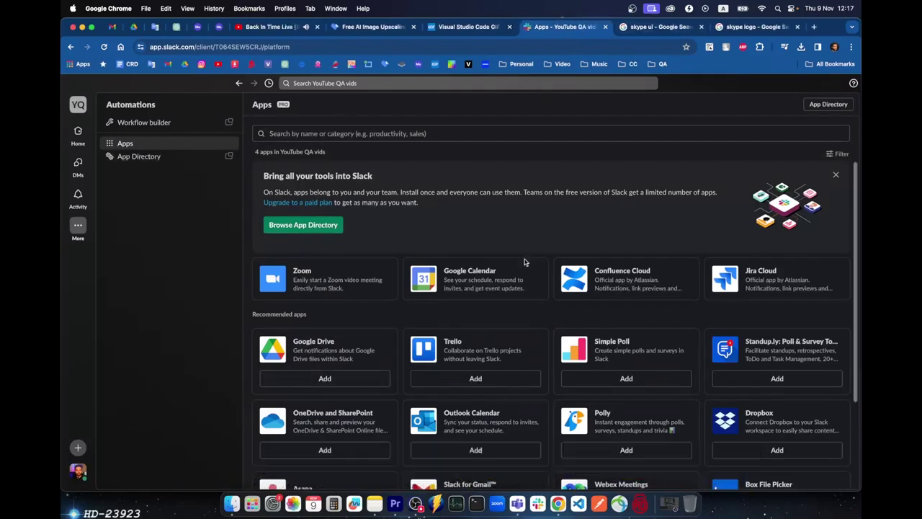
pyautogui.scroll(-3, 361, 238)
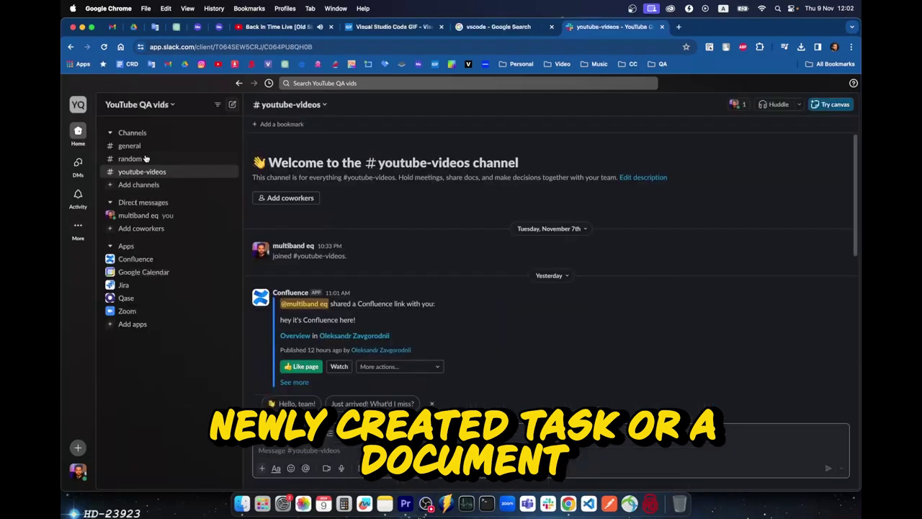
pyautogui.click(130, 158)
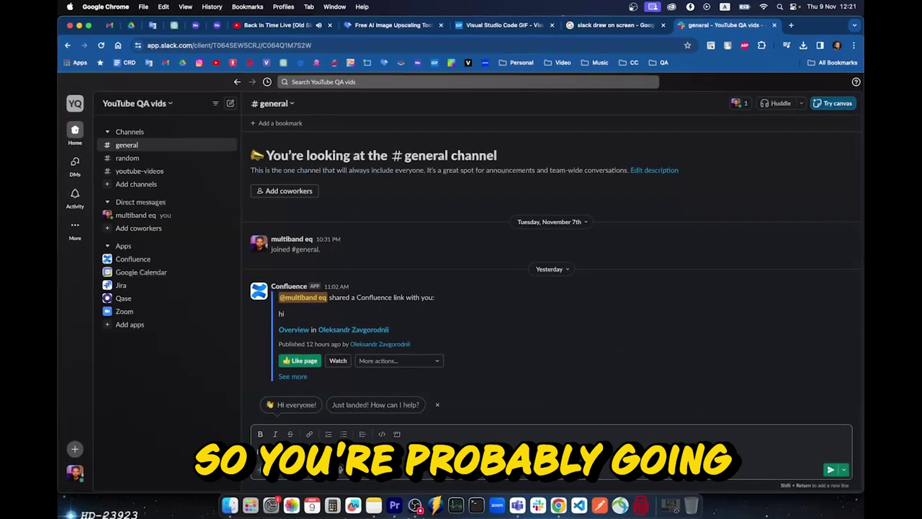
# Post "HEY!", "WHATS UP!!!1111" and "Oh God Im and old fart and I'm speaking trash of the good ol times of the internet once again" in #general.
pyautogui.press('Return')
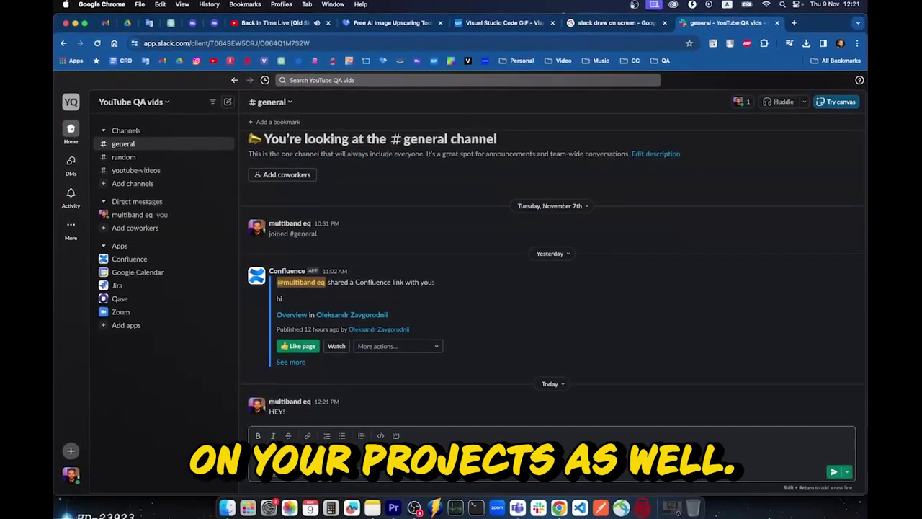
pyautogui.press('Return')
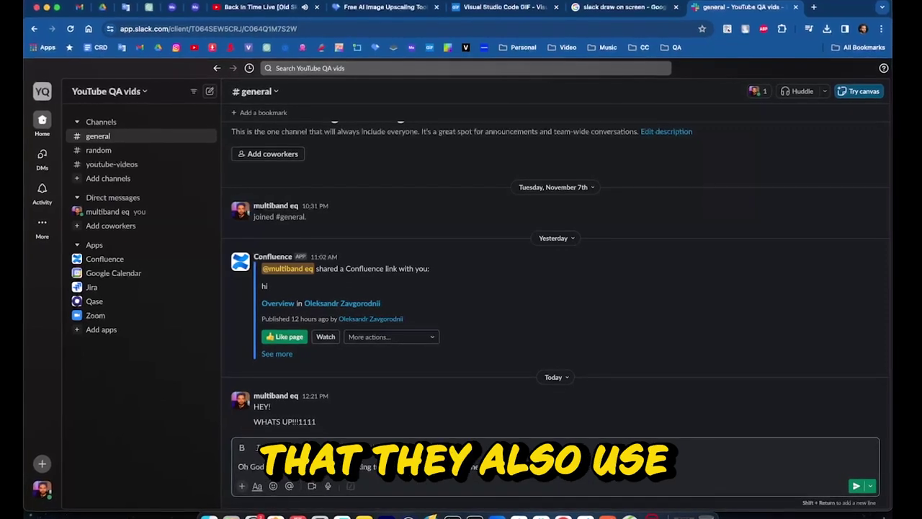
pyautogui.press('Return')
# Post "NOBODY CAREEEEES ABOUUUUTTT MMEEEEE" and "PLEEEAAASEE HEEEELP" as two separate messages in the general channel.
pyautogui.write('NOBODY')
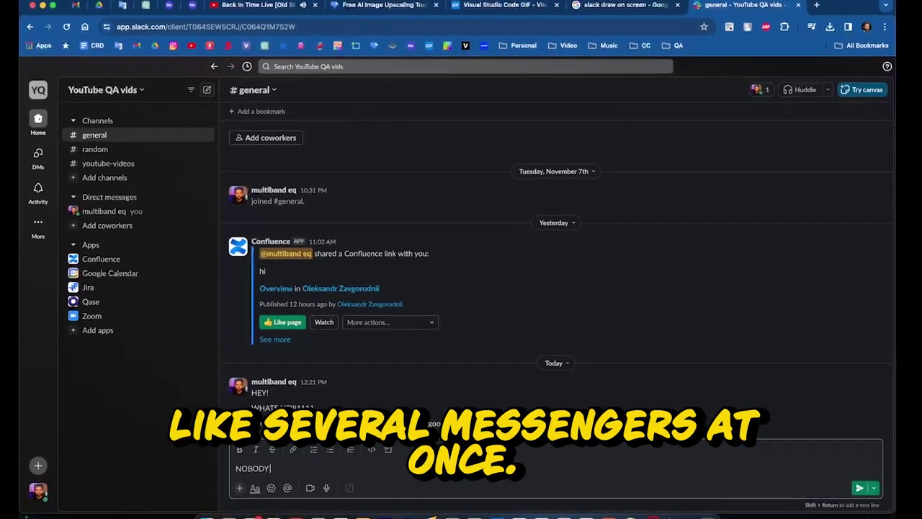
pyautogui.write(' CAREEEES ABOUUUU')
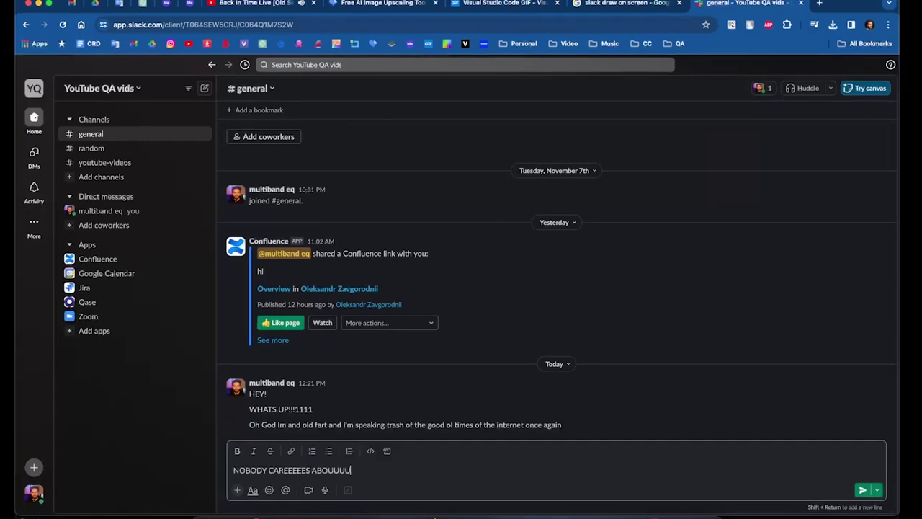
pyautogui.press('Return')
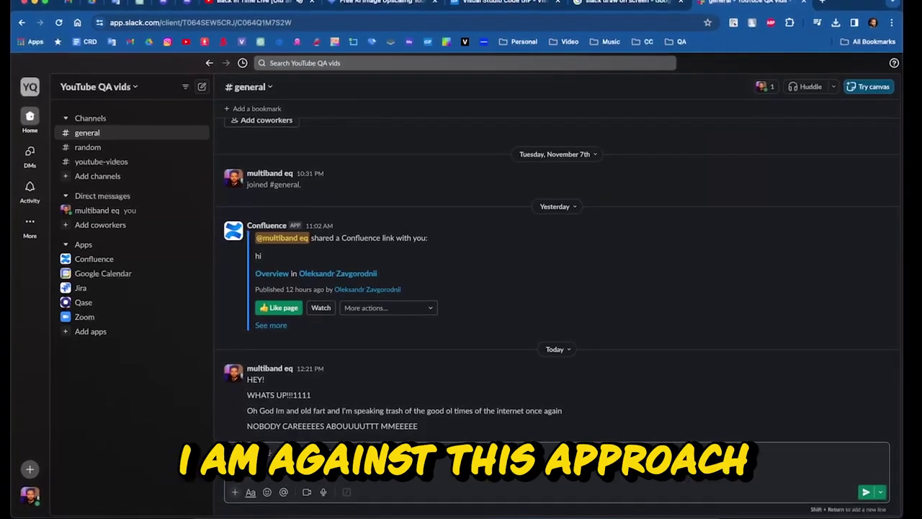
pyautogui.press('Return')
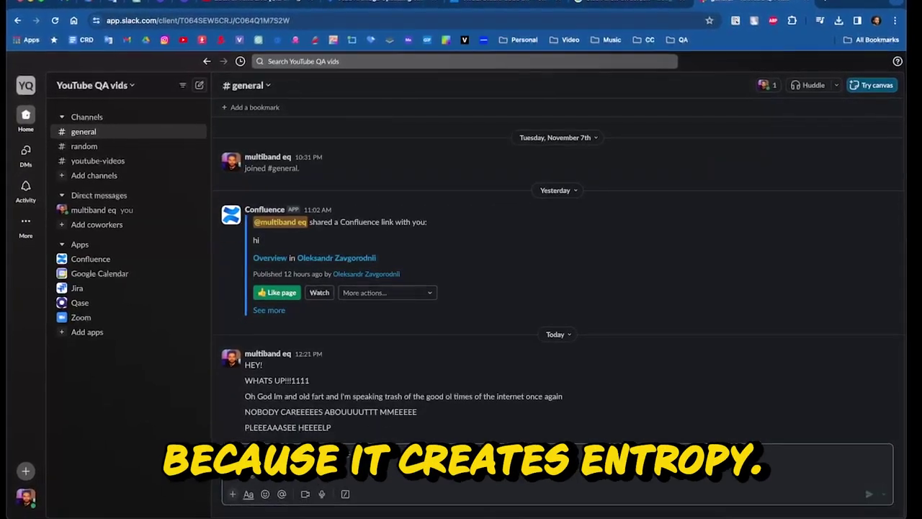
# Post the message "I'M STUCK IN THIS DIGITALLLL PRISOOOON FFFFFFFFFFUUUUUUUUUUUUUUUUUUCK" in the general channel.
pyautogui.write("I'M STUCK IN THI")
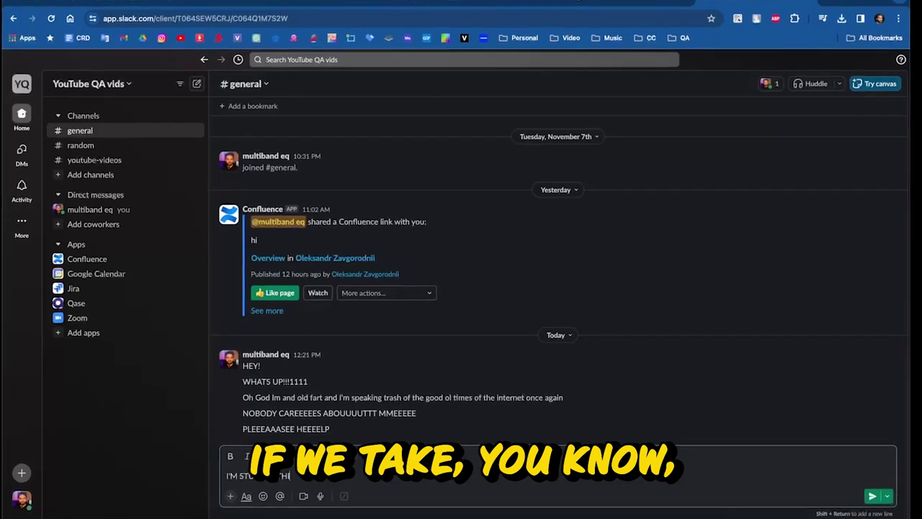
pyautogui.write('S DIGITAL HELL')
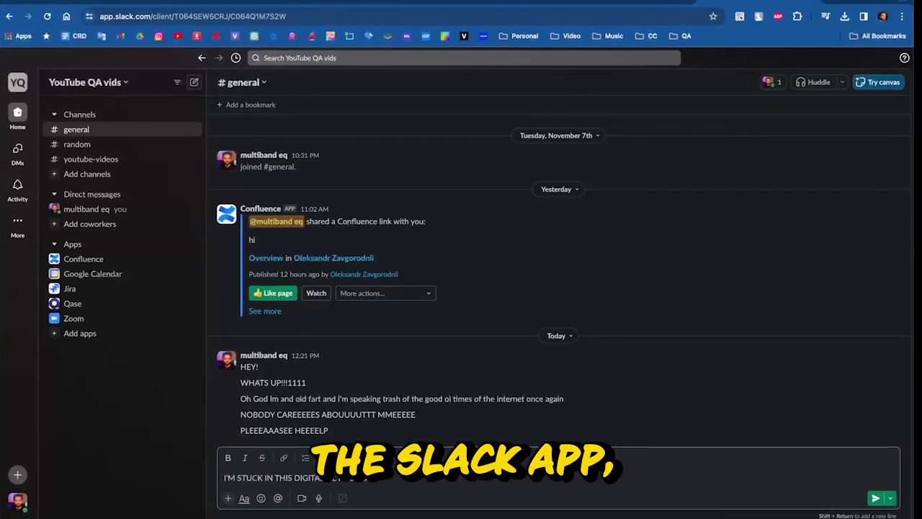
pyautogui.write('BOOKFFF F')
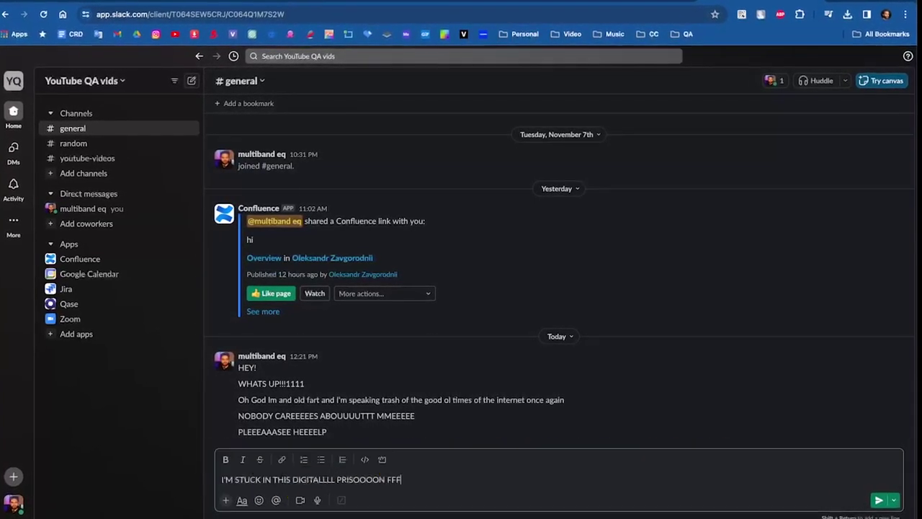
pyautogui.write('UUUUUUUUUUUU')
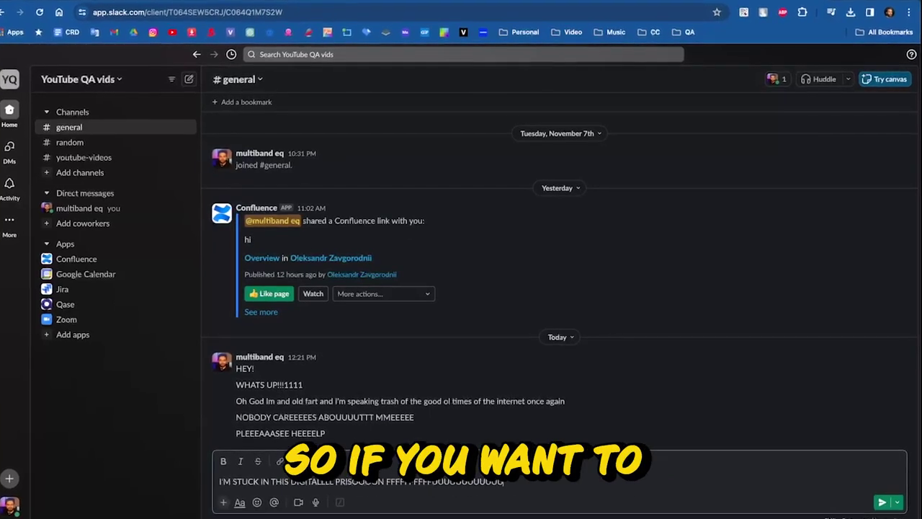
pyautogui.write('K')
pyautogui.press('Return')
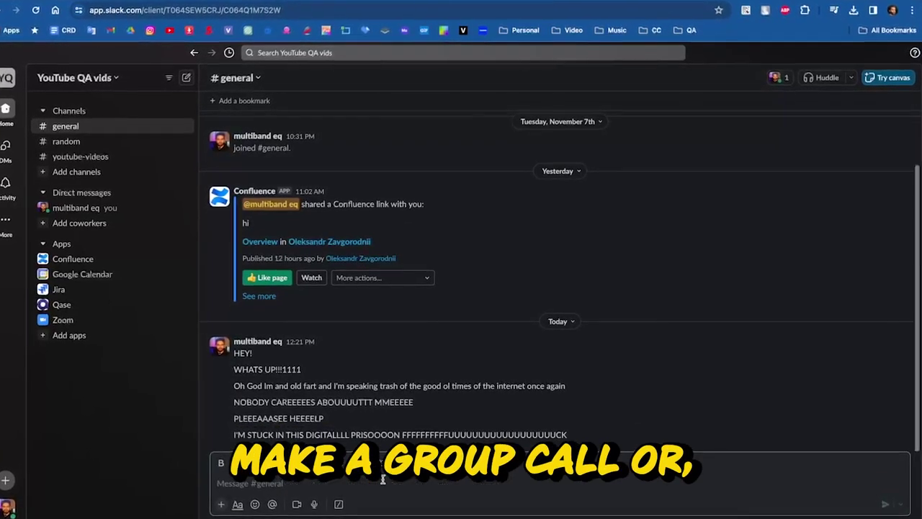
# Post "ok whatever" and "nobody reads this anyway" as two separate messages in the general channel.
pyautogui.write('ok whatever')
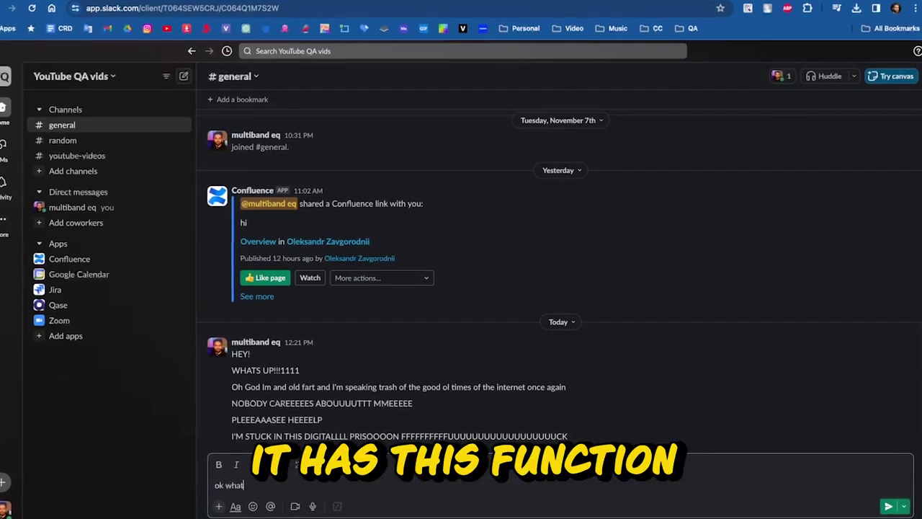
pyautogui.press('Return')
pyautogui.write('nobody reads this a')
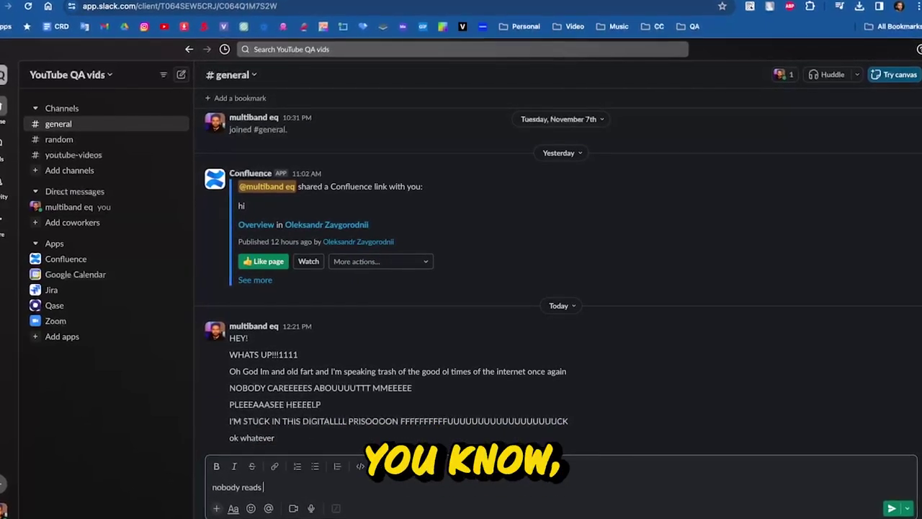
pyautogui.write('nyway')
pyautogui.press('Return')
# Post the message "are there even people left on this forsaken planet?" in the general channel.
pyautogui.write('are')
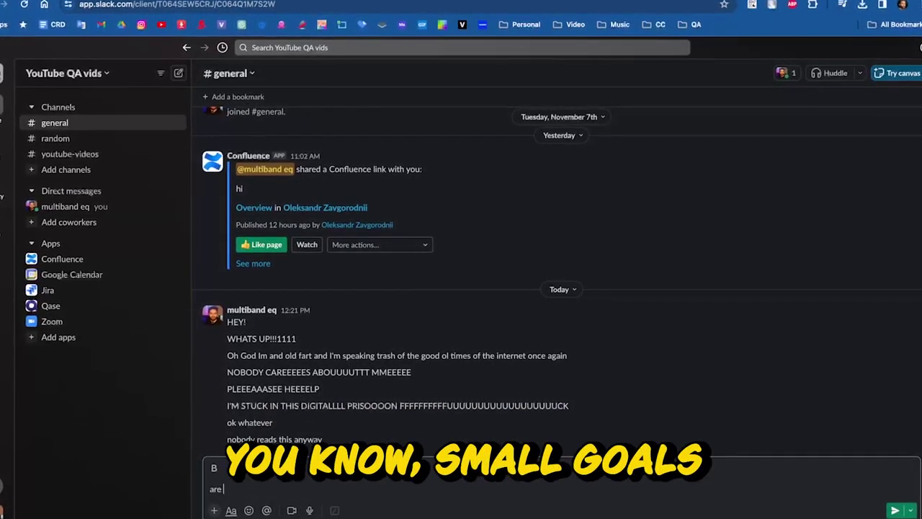
pyautogui.write(' there even people le')
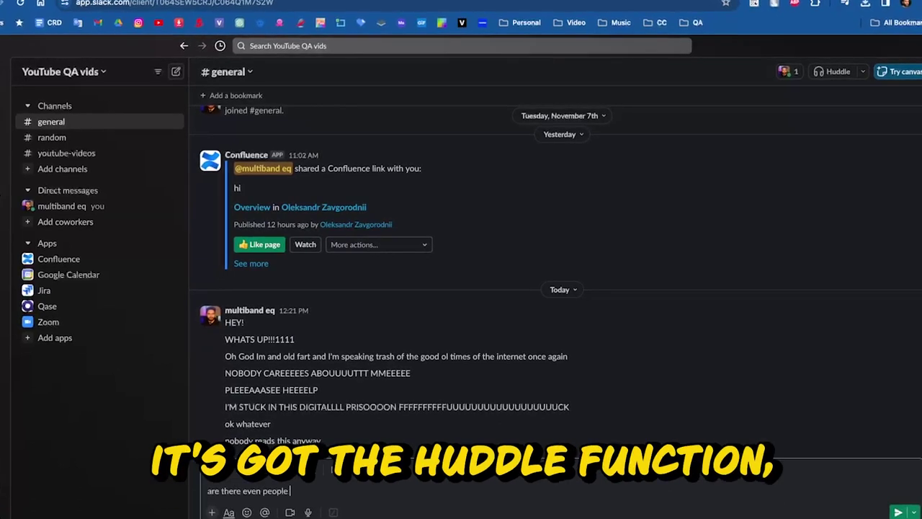
pyautogui.write('ft on this forsaken p')
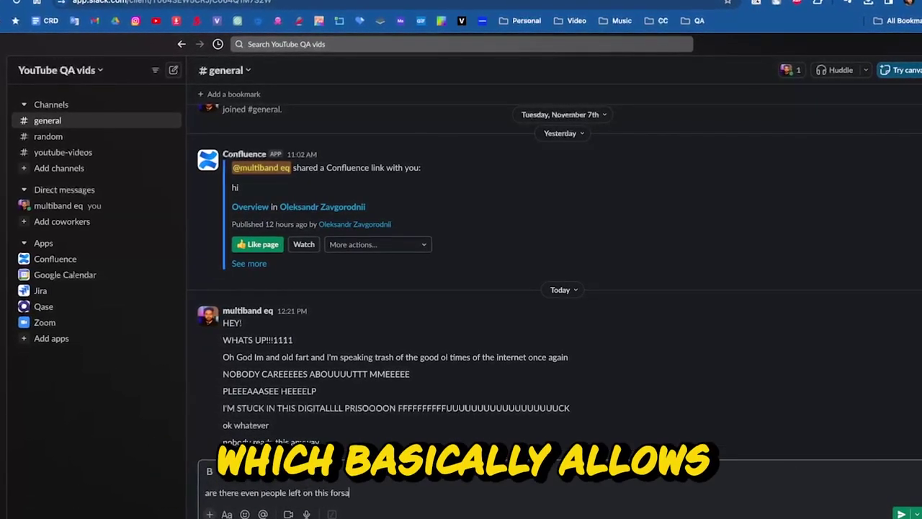
pyautogui.write('lanet?')
pyautogui.press('Return')
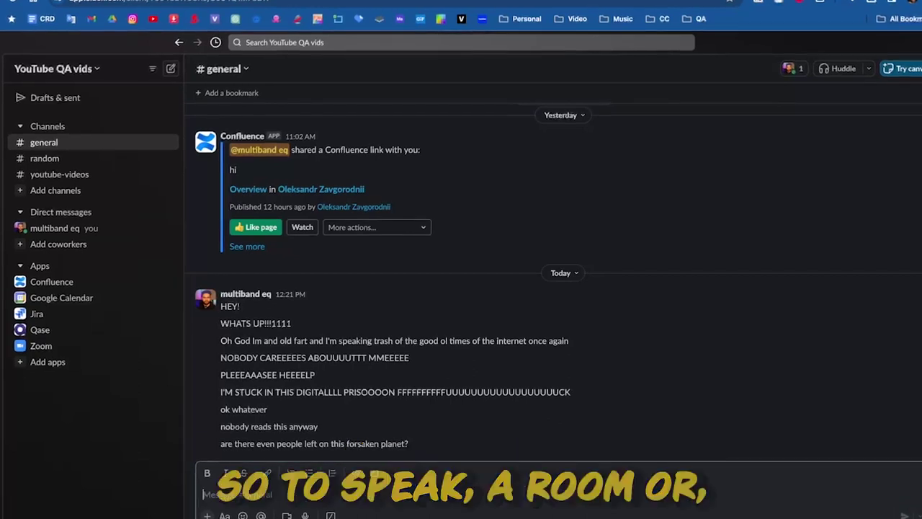
# Post "or just stupid-ass pre-programmed androids?" and "shit...." as two separate messages in the general channel.
pyautogui.write('or just stupid')
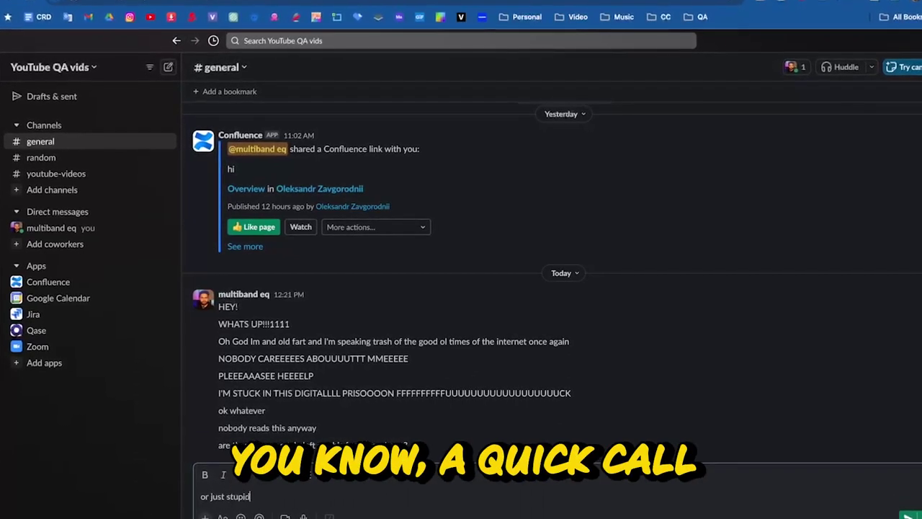
pyautogui.write('-ass pre-programmed androids?')
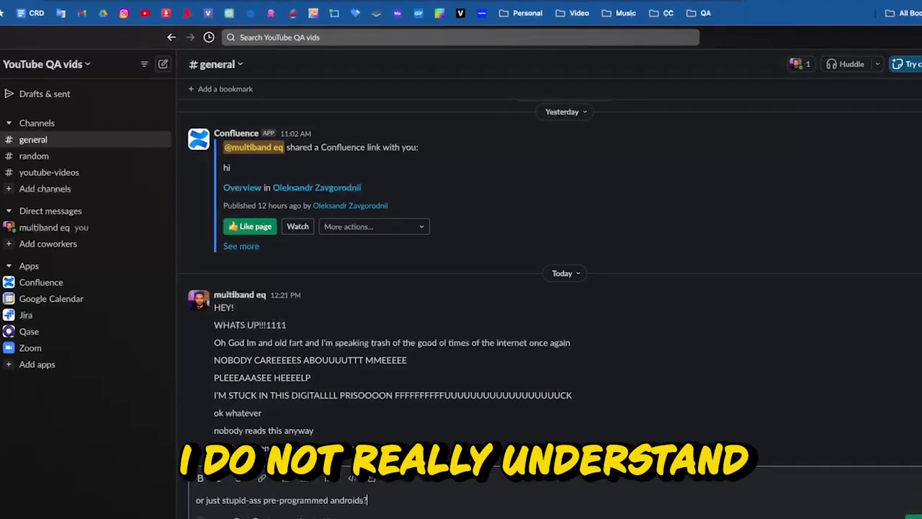
pyautogui.press('Return')
pyautogui.write('shit....')
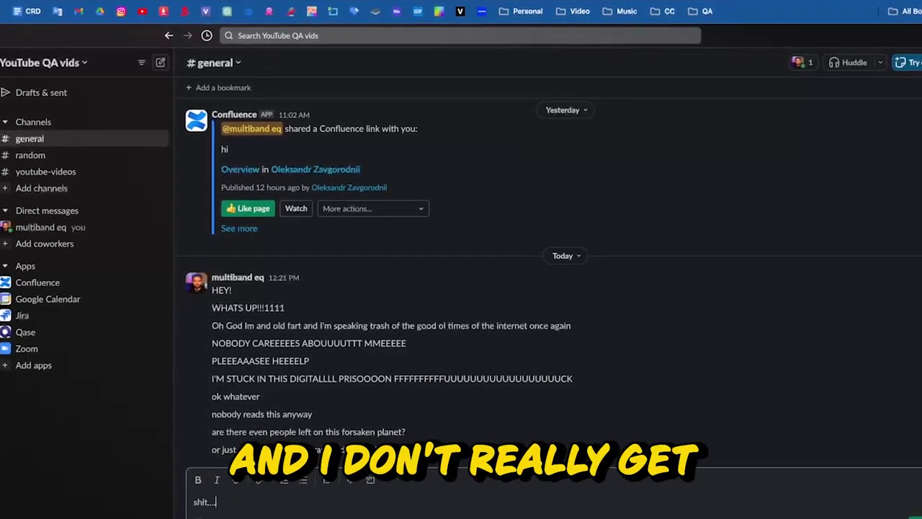
pyautogui.press('Return')
# Post the message "maybe this prison is the best place to be after all LOL" in the general channel.
pyautogui.write('maybe this prison i')
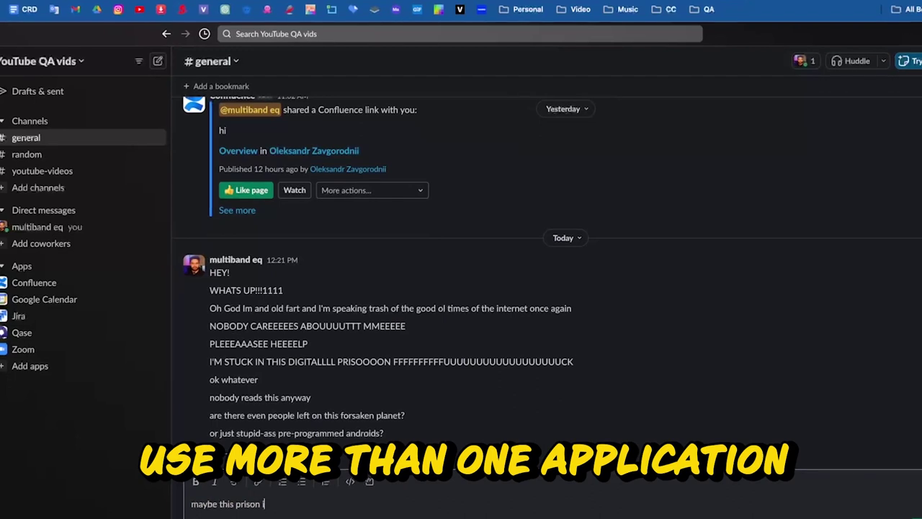
pyautogui.write('s the best place to be after all LOL')
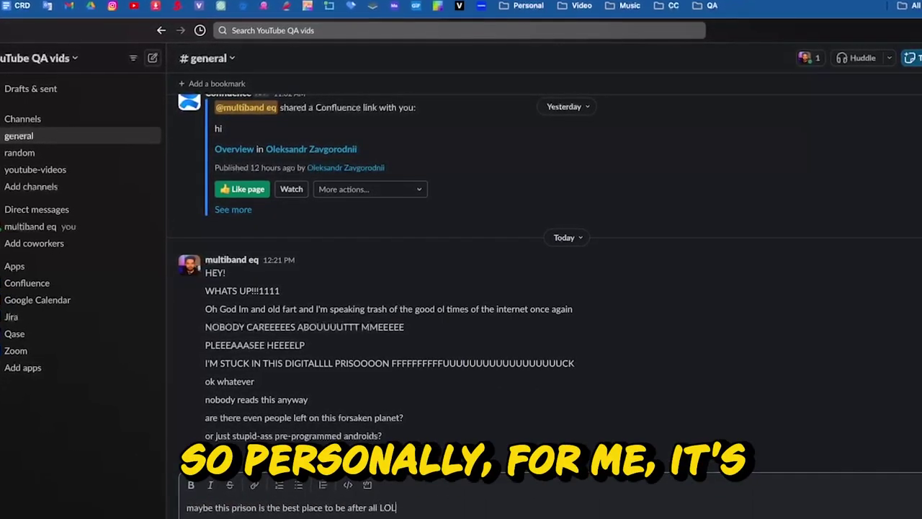
pyautogui.press('Return')
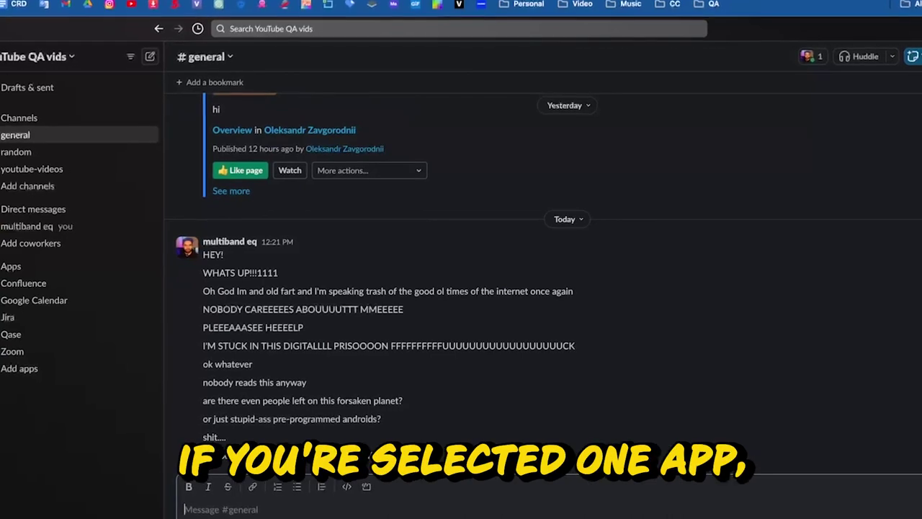
# Post "anyway" and "thanks for watching" as two separate messages in the general channel.
pyautogui.write('anyway')
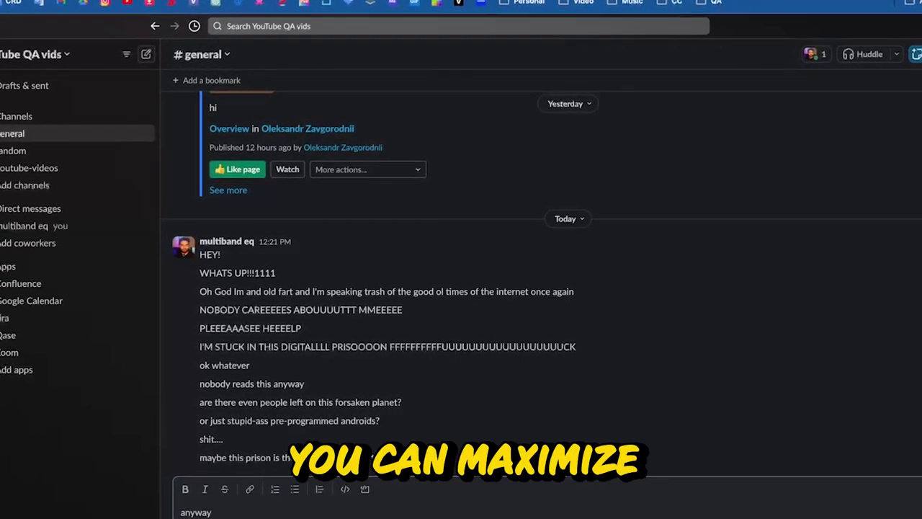
pyautogui.press('Return')
pyautogui.write('thanks for wat')
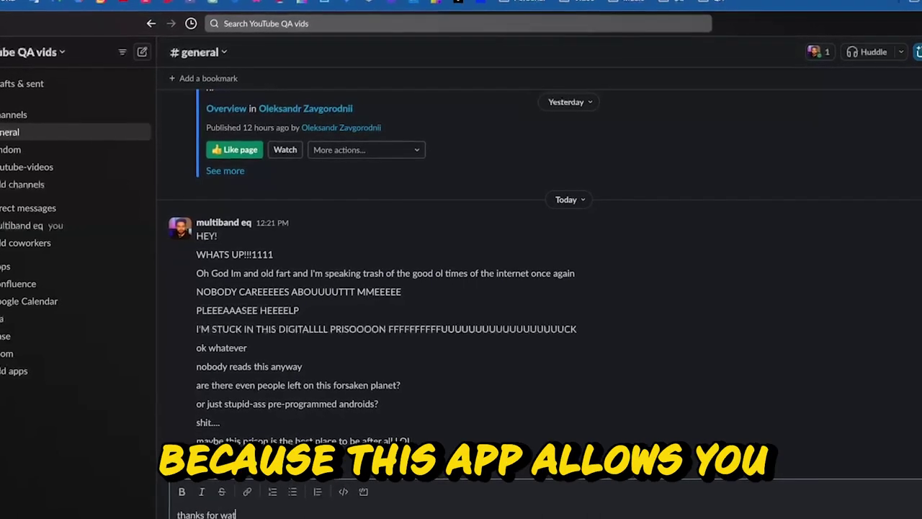
pyautogui.write('ching')
pyautogui.press('Return')
# Post "HOPE U DONT DIE OF BOREDOM!" and "AS LISTENING TO ME IS PURE HELL!!!111" as two separate messages in the general channel.
pyautogui.write('HOP')
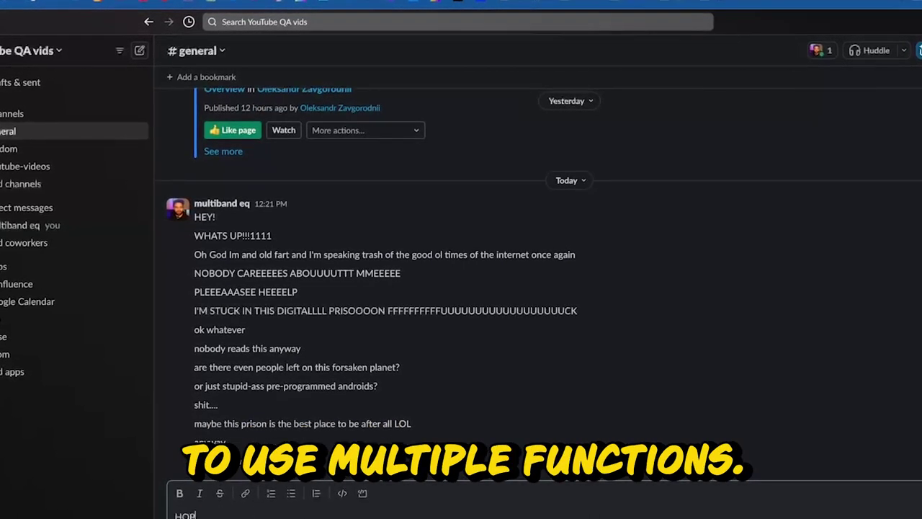
pyautogui.write('E U DONT DIE OF BORE')
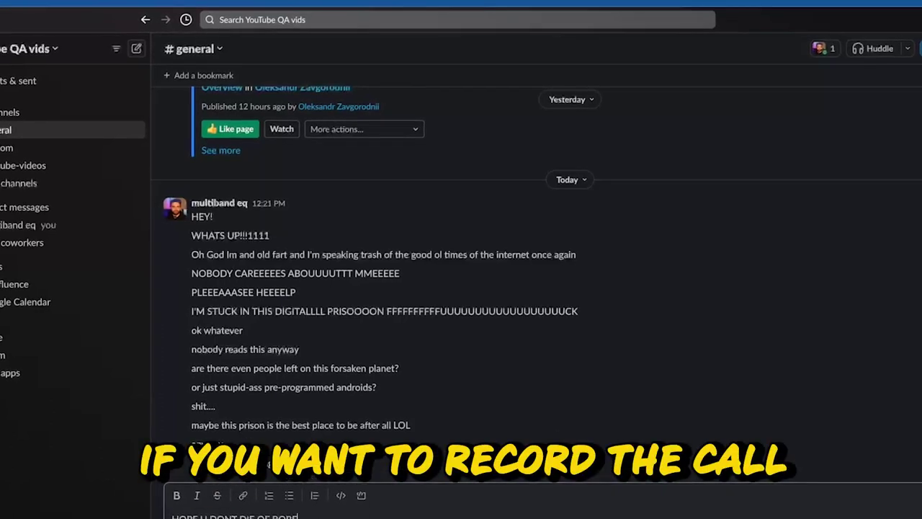
pyautogui.press('Return')
pyautogui.write('AS LISTEN')
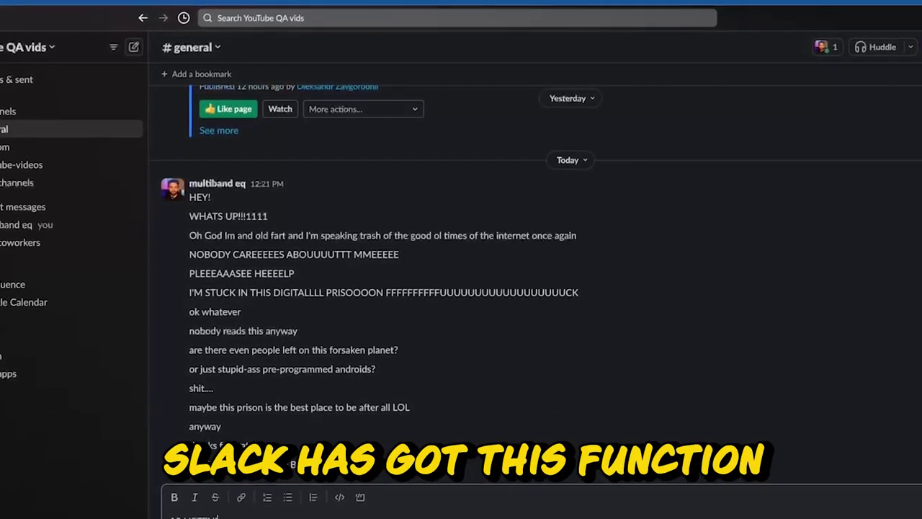
pyautogui.write('ING TO ME')
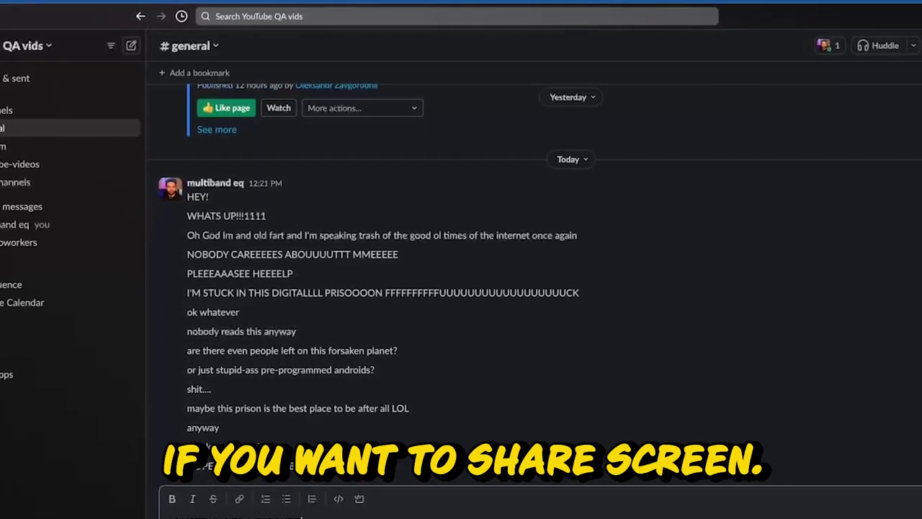
pyautogui.press('Return')
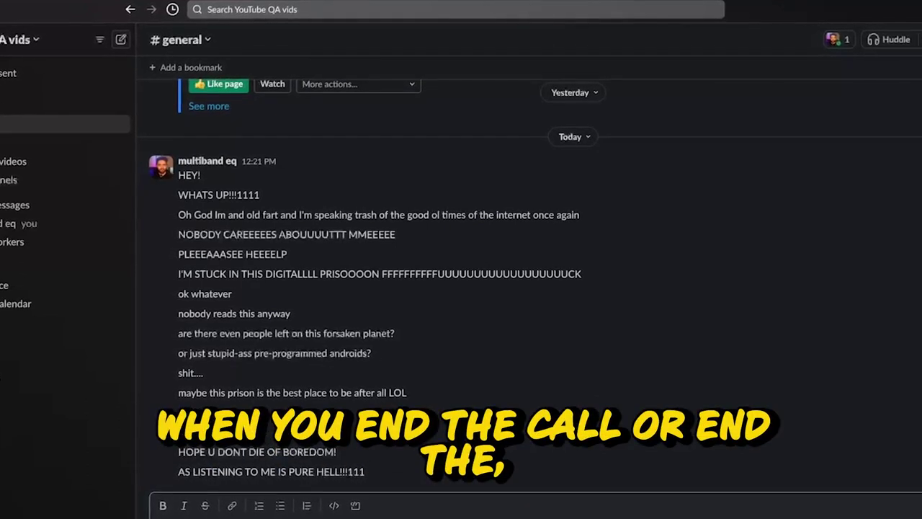
# Post "everyone wants MODERN AND SHINY SHIT THAT SMELLS LIKE CANDY!", "BUT IT'S STILL A FUCKING PIECE OF SHIT!" and "cool 😄" in the general channel.
pyautogui.scroll(-1, 461, 288)
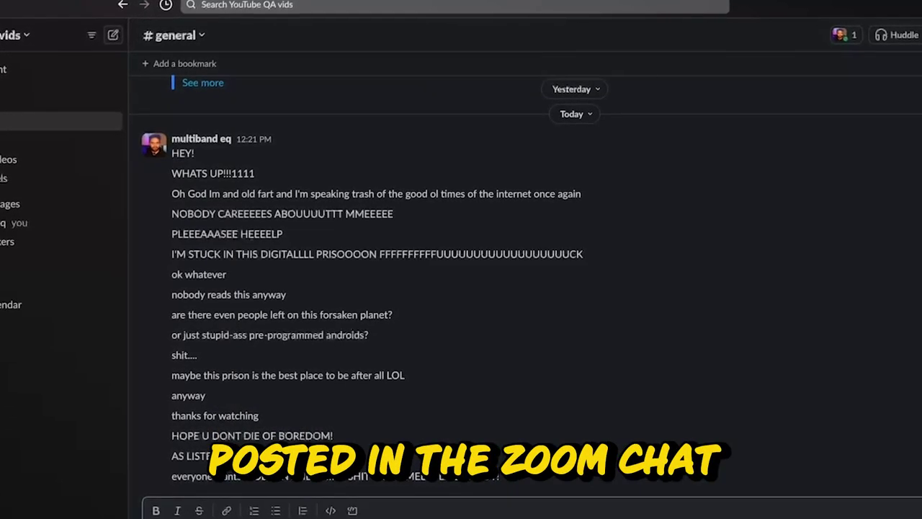
pyautogui.scroll(-1, 461, 288)
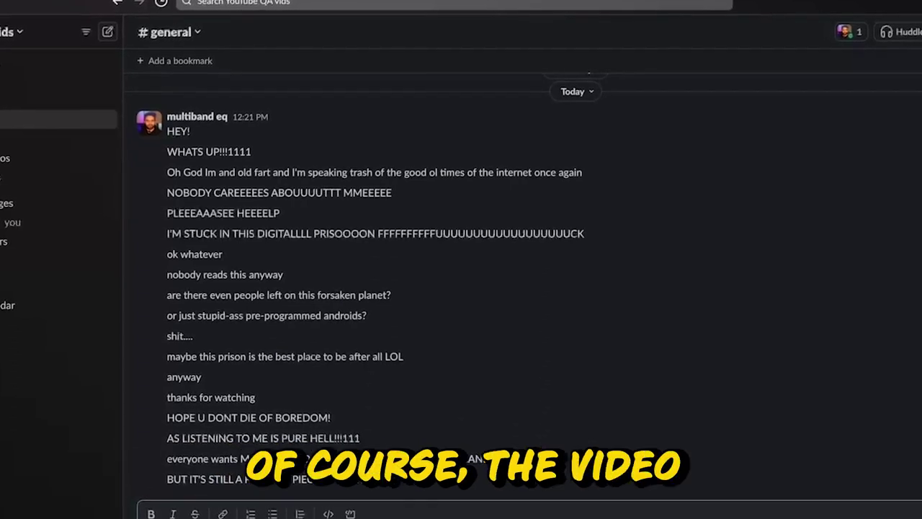
pyautogui.press('Return')
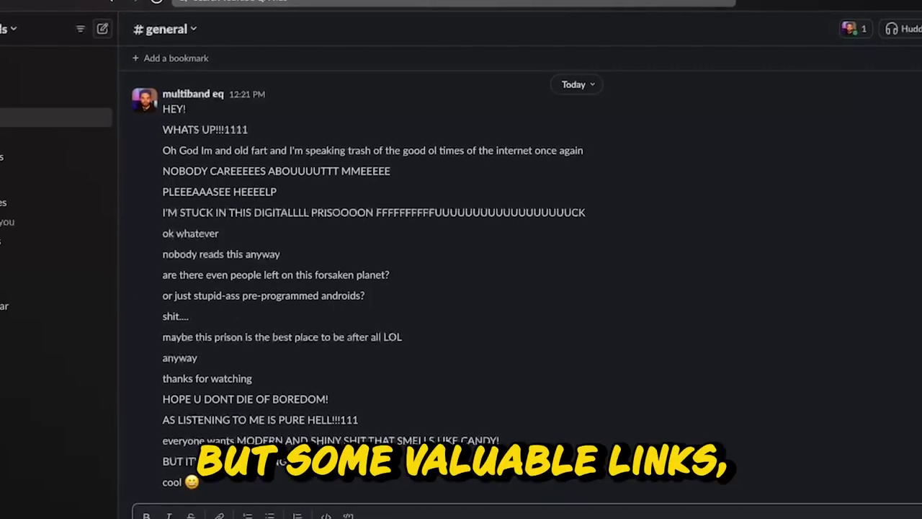
# Post "I guess I'm done", "it's a mental breakdown", "I want to die sometimes 😞" and "but who cares" as separate messages in the general channel.
pyautogui.press('Return')
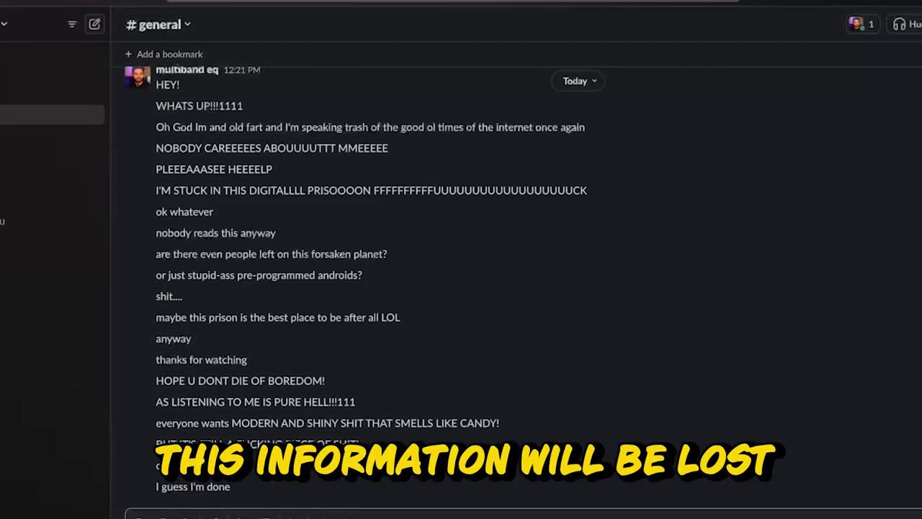
pyautogui.press('Return')
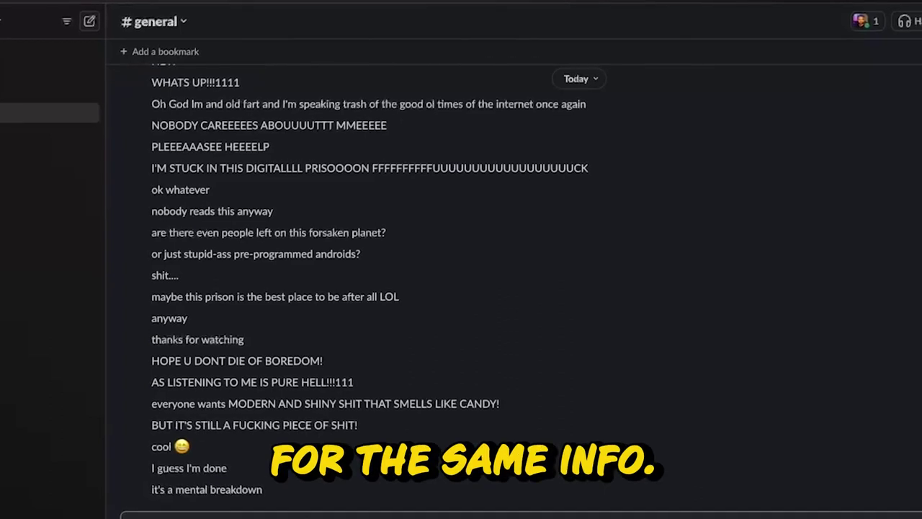
pyautogui.press('Return')
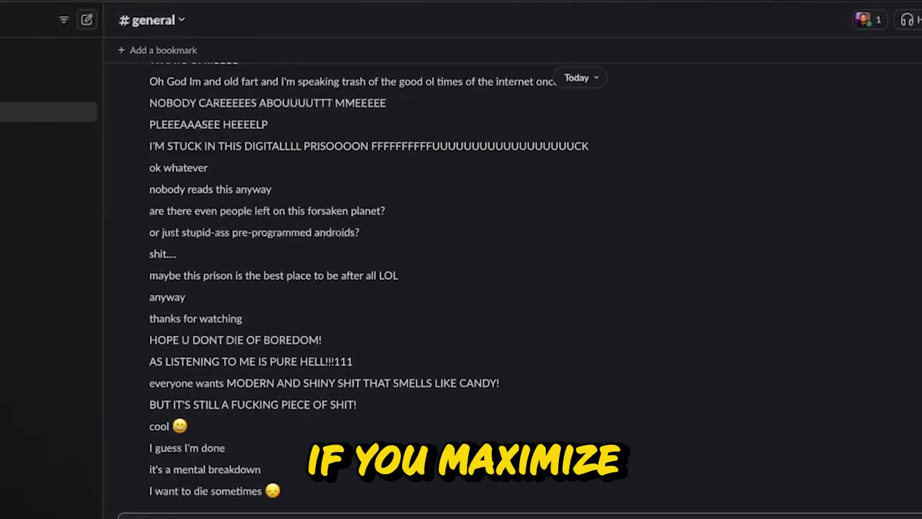
pyautogui.press('Return')
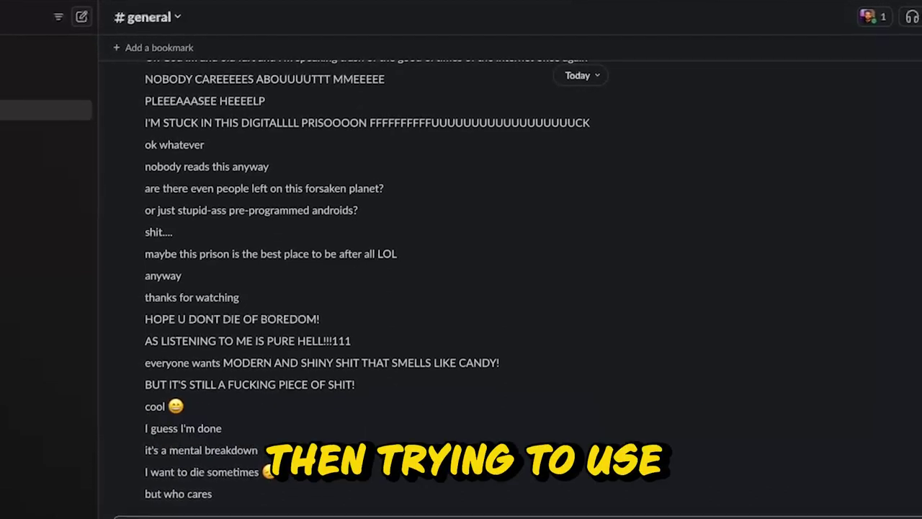
pyautogui.press('Return')
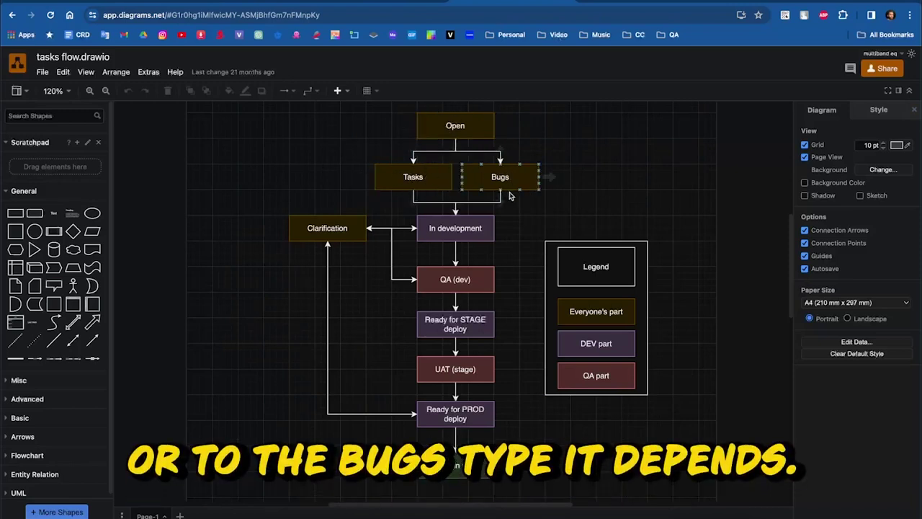
# Examine how the Tasks and Bugs boxes lead into In development in the tasks flow diagram in diagrams.net.
pyautogui.scroll(1, 607, 220)
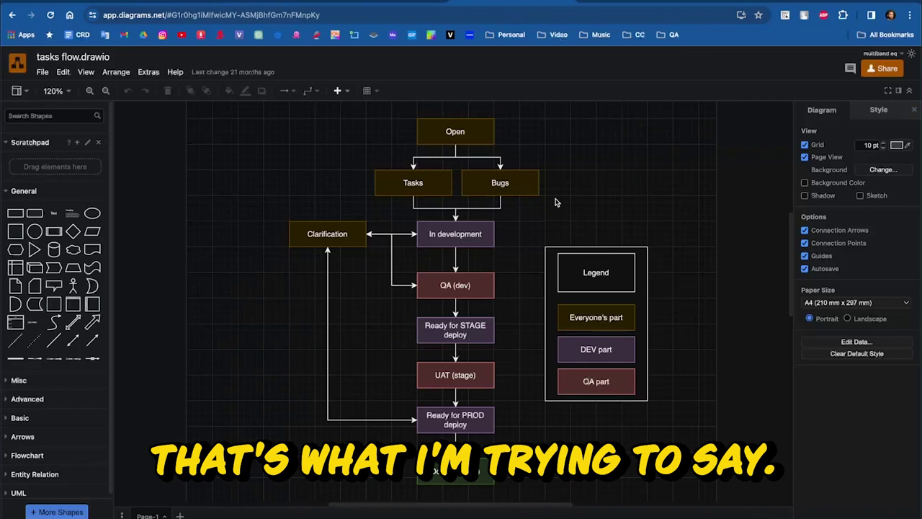
pyautogui.click(504, 191)
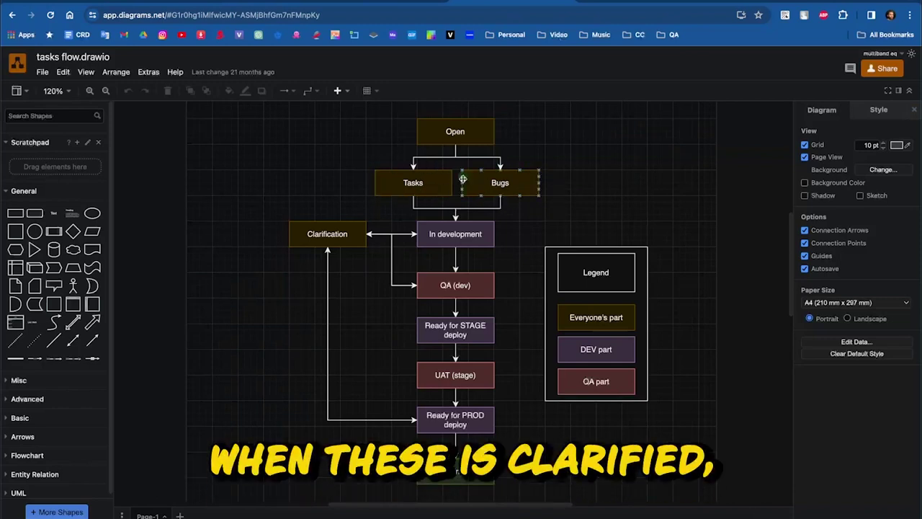
pyautogui.click(385, 182)
pyautogui.click(531, 181)
pyautogui.click(515, 200)
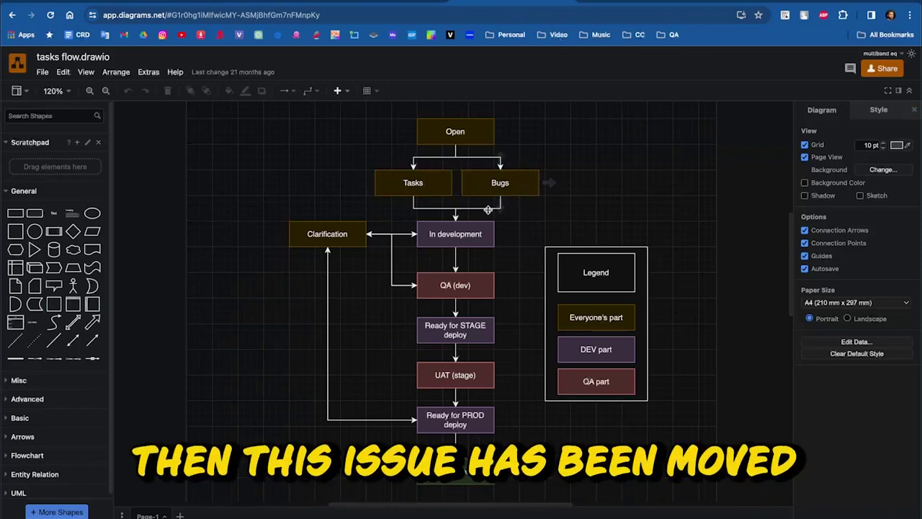
pyautogui.click(464, 232)
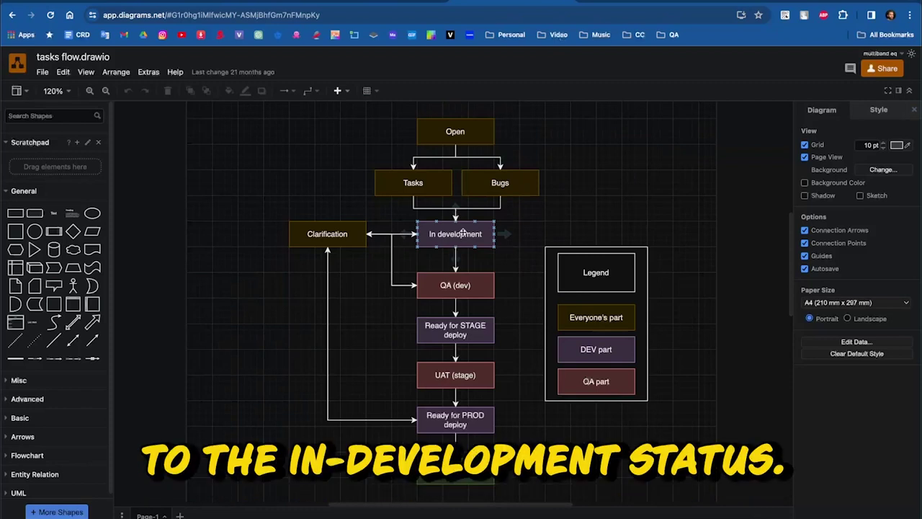
pyautogui.click(517, 228)
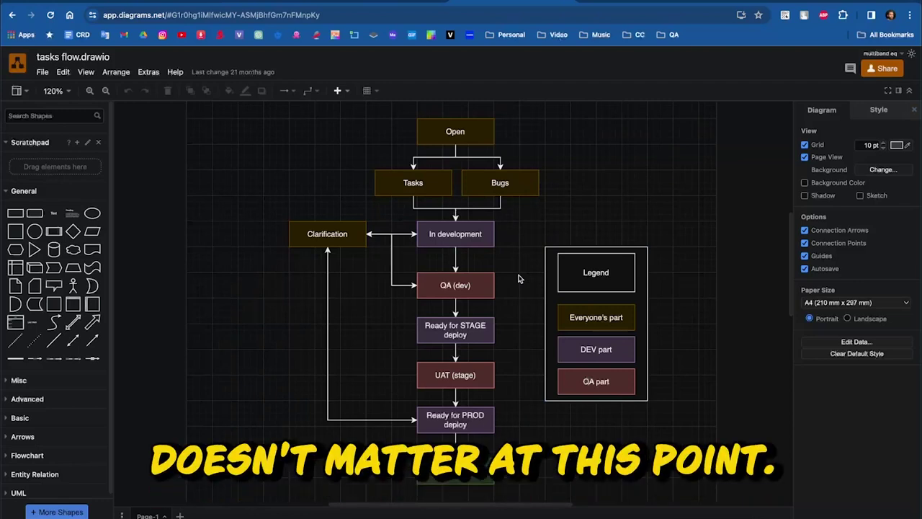
# Examine the QA (dev) stage and its link to Clarification in the tasks flow diagram.
pyautogui.scroll(-1, 483, 244)
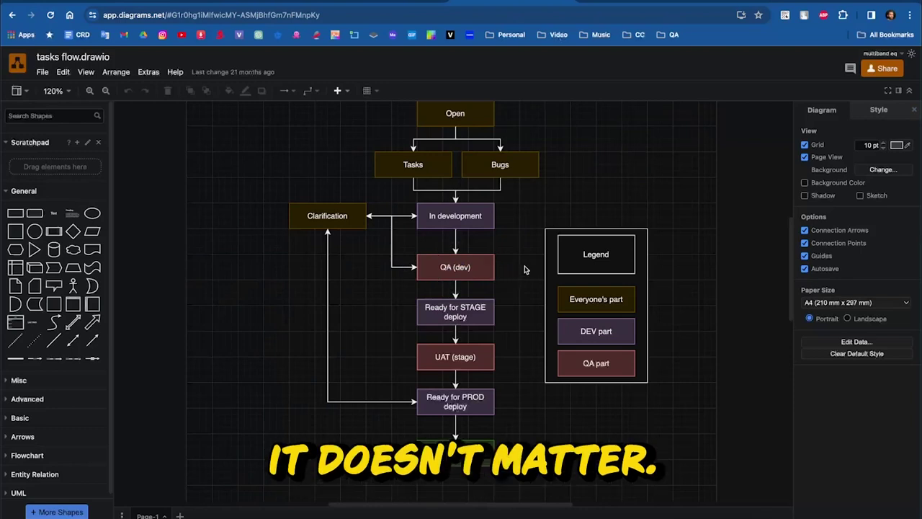
pyautogui.scroll(1, 533, 292)
pyautogui.scroll(-1, 535, 294)
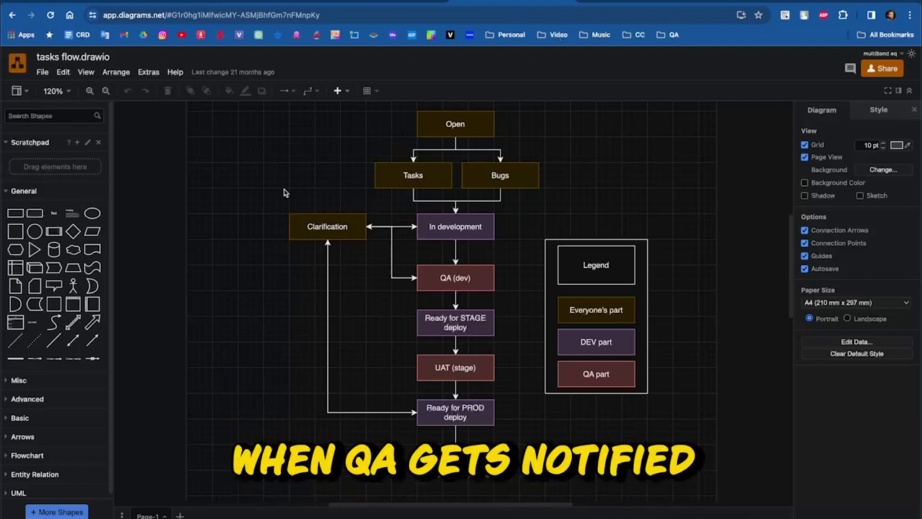
pyautogui.click(445, 275)
pyautogui.click(352, 278)
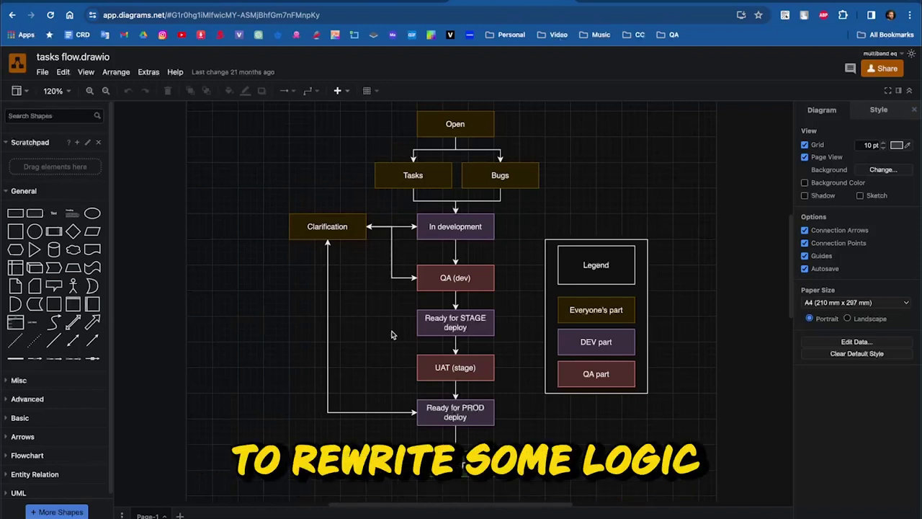
pyautogui.click(327, 236)
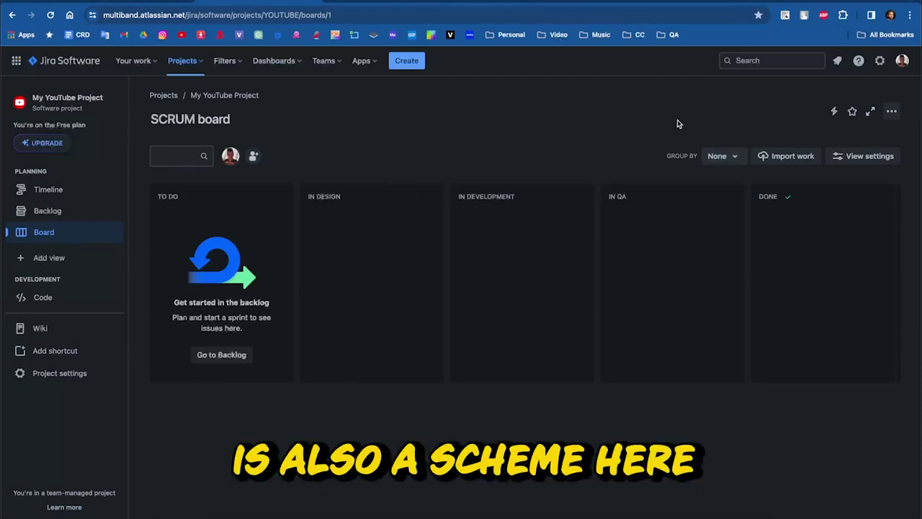
# Switch from the Jira SCRUM board to Confluence and open the personal space.
pyautogui.click(881, 60)
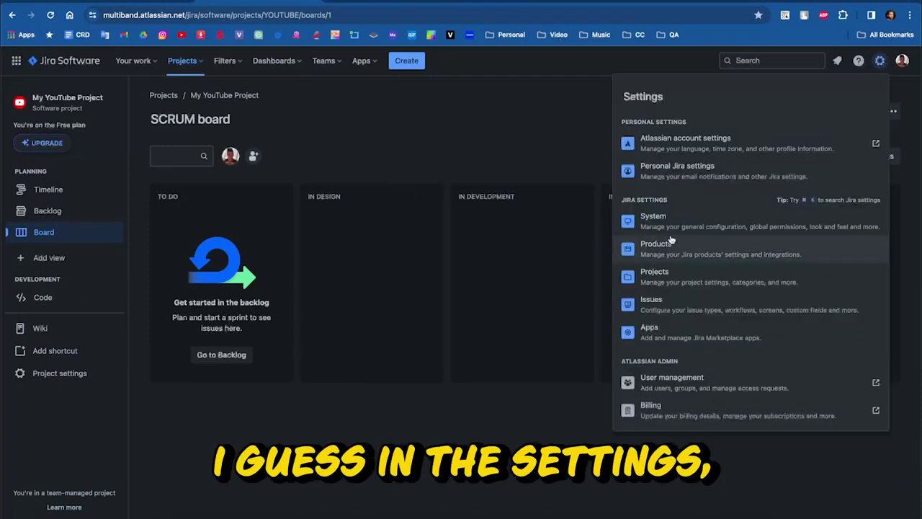
pyautogui.click(456, 418)
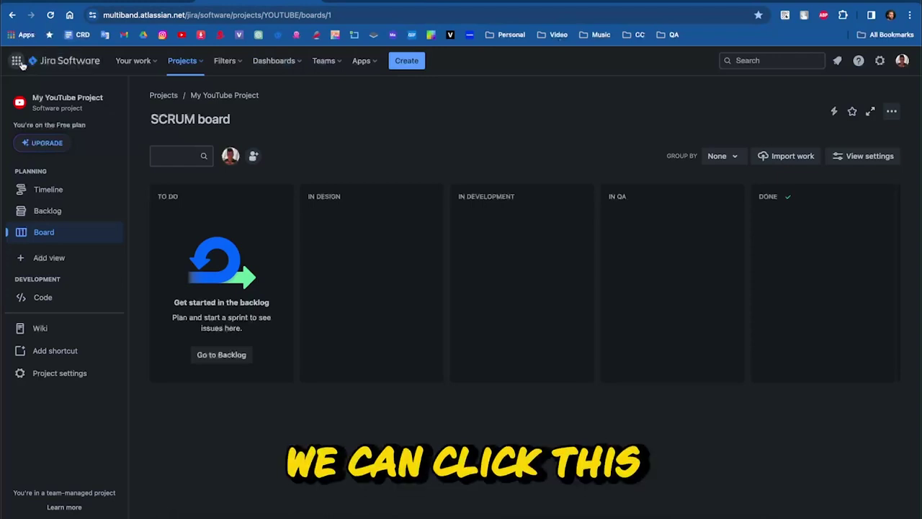
pyautogui.click(16, 62)
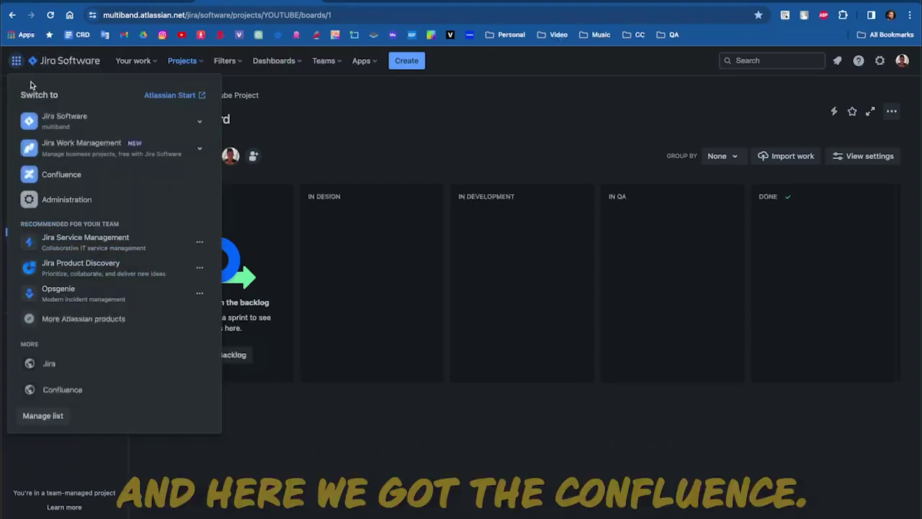
pyautogui.click(66, 178)
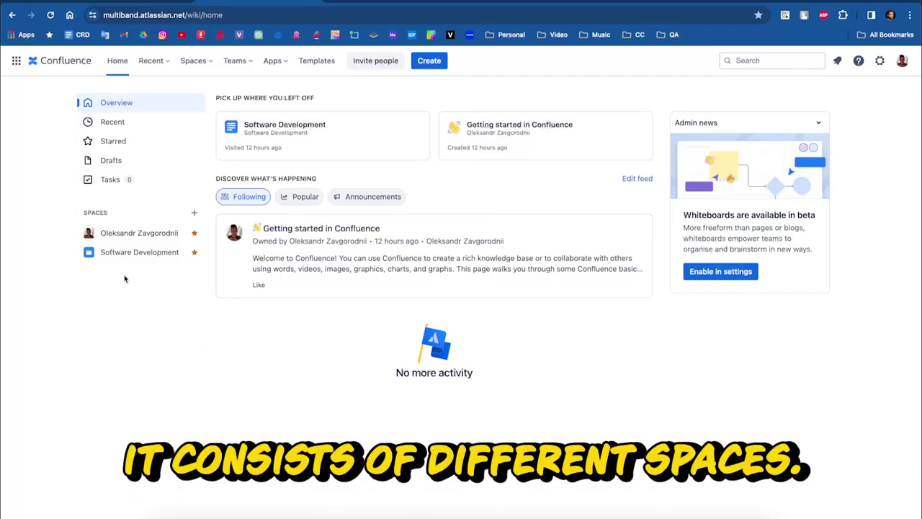
pyautogui.click(133, 234)
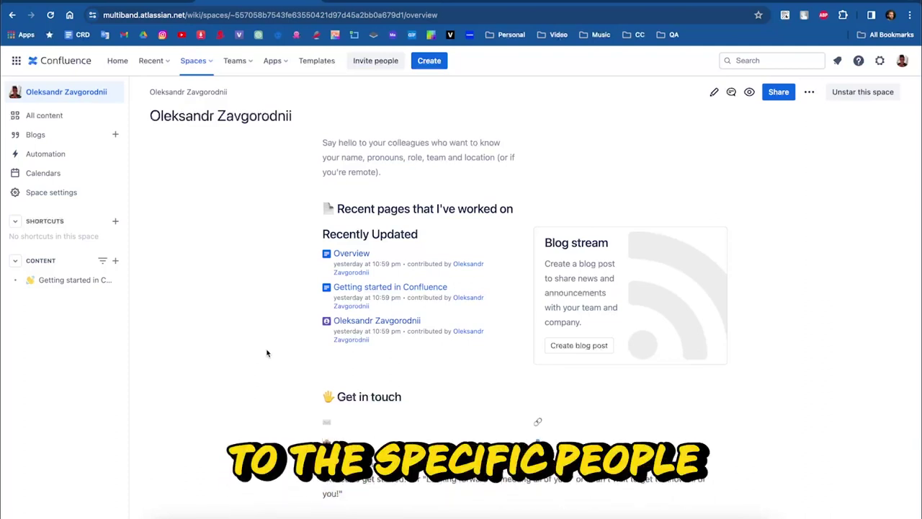
# Set up sharing the personal space in Slack, with the YouTube QA vids workspace and the youtube-videos channel as destination.
pyautogui.click(778, 92)
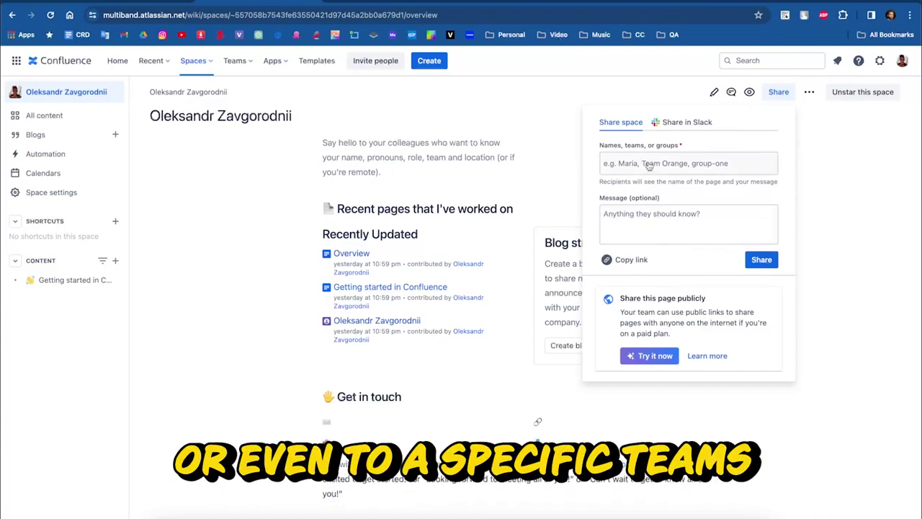
pyautogui.click(685, 124)
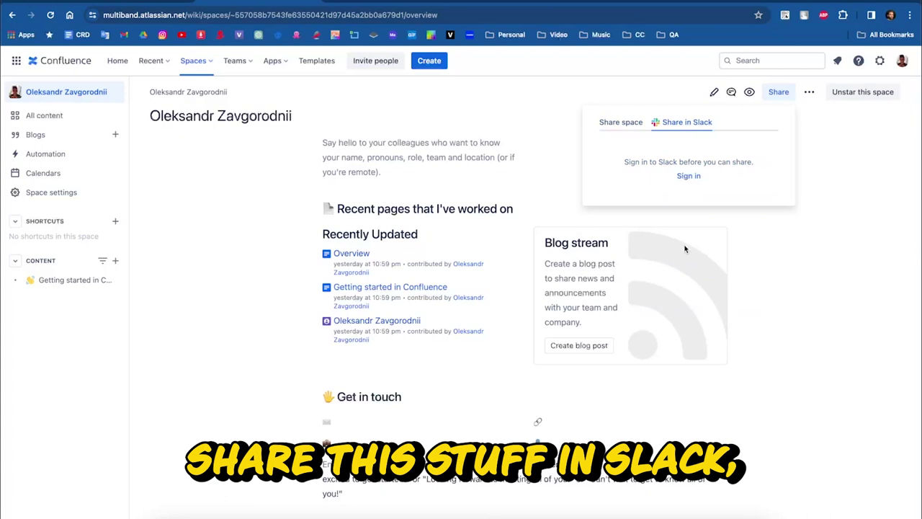
pyautogui.click(689, 196)
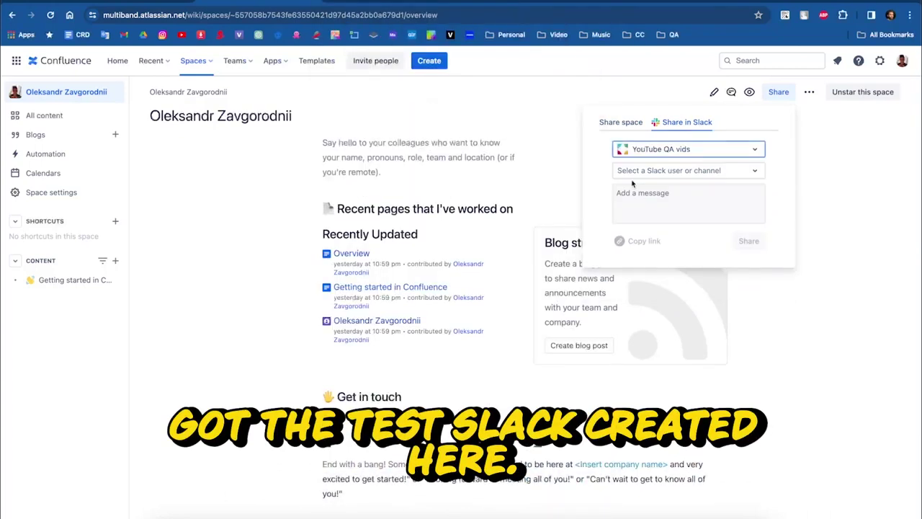
pyautogui.click(660, 150)
pyautogui.click(638, 175)
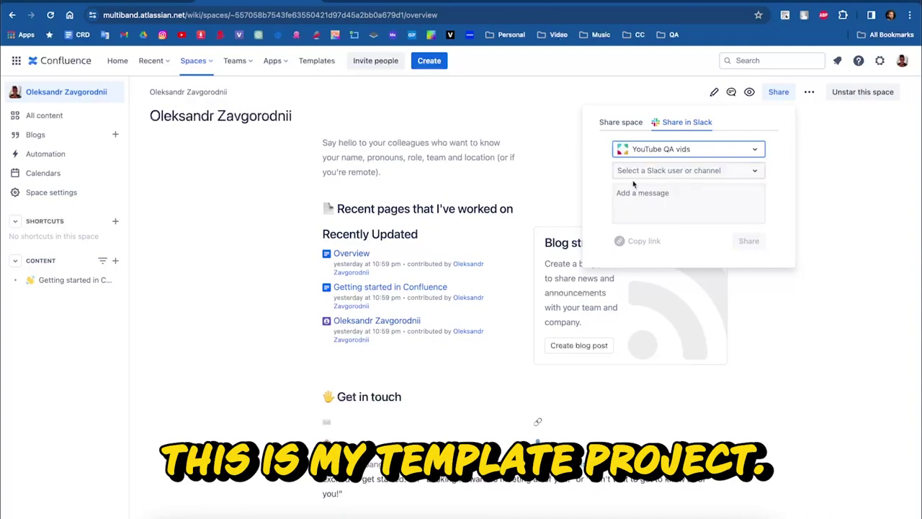
pyautogui.click(682, 175)
pyautogui.click(674, 226)
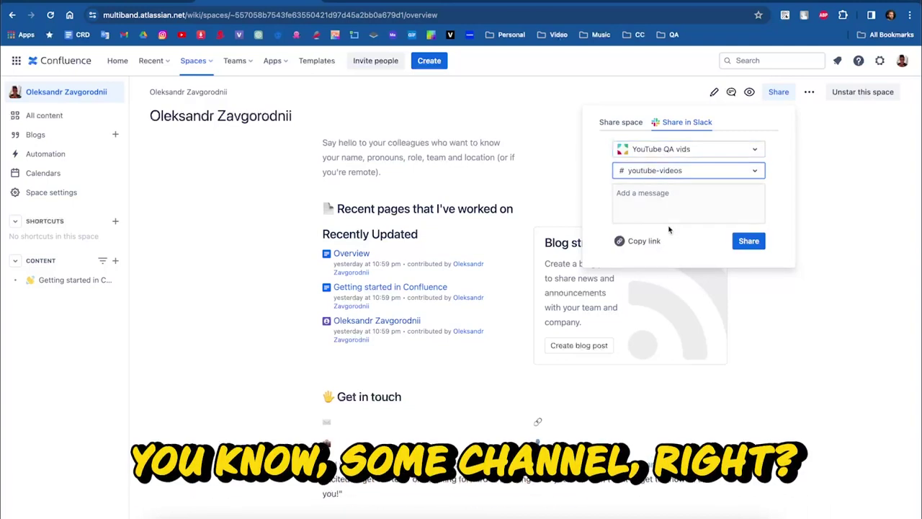
# Add the message "hey it's Confluence here!" and share the space to the Slack channel.
pyautogui.click(668, 209)
pyautogui.write("hey it's Confluence")
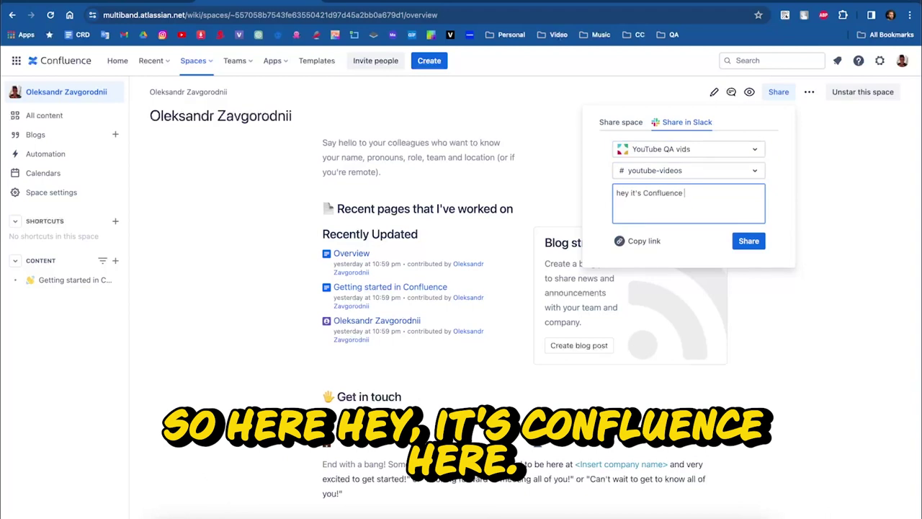
pyautogui.press('Return')
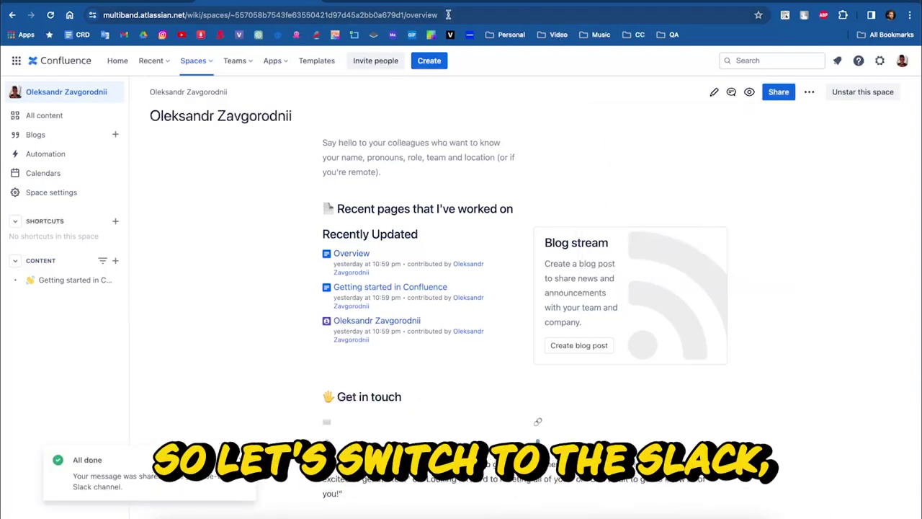
# Switch to Slack and view the shared Confluence message in the youtube-videos channel.
pyautogui.click(670, 35)
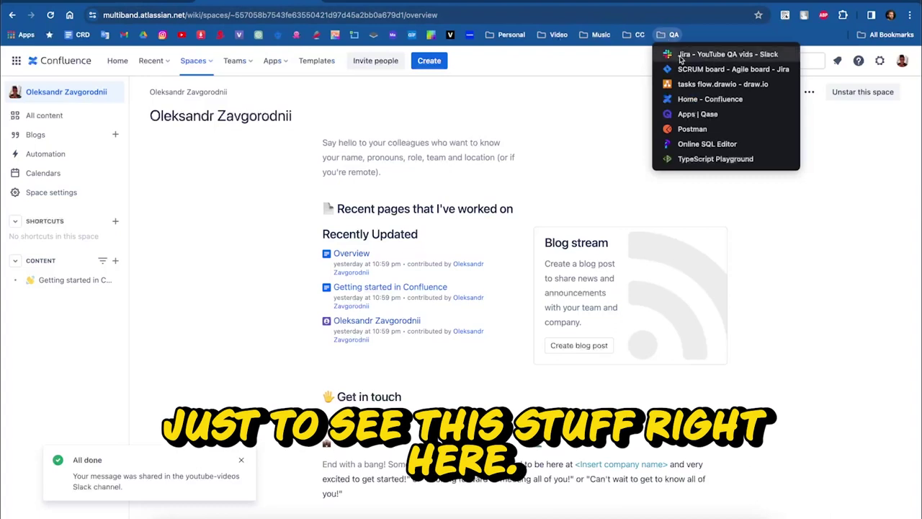
pyautogui.click(680, 57)
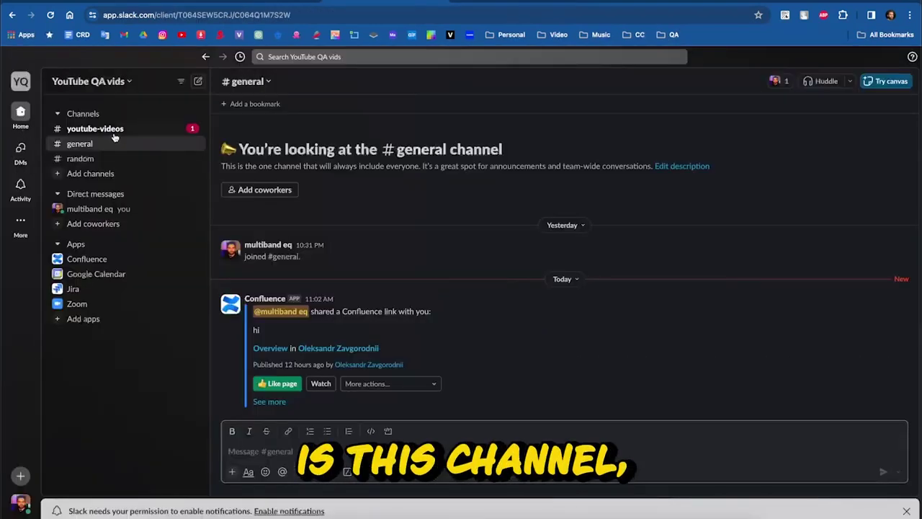
pyautogui.click(116, 130)
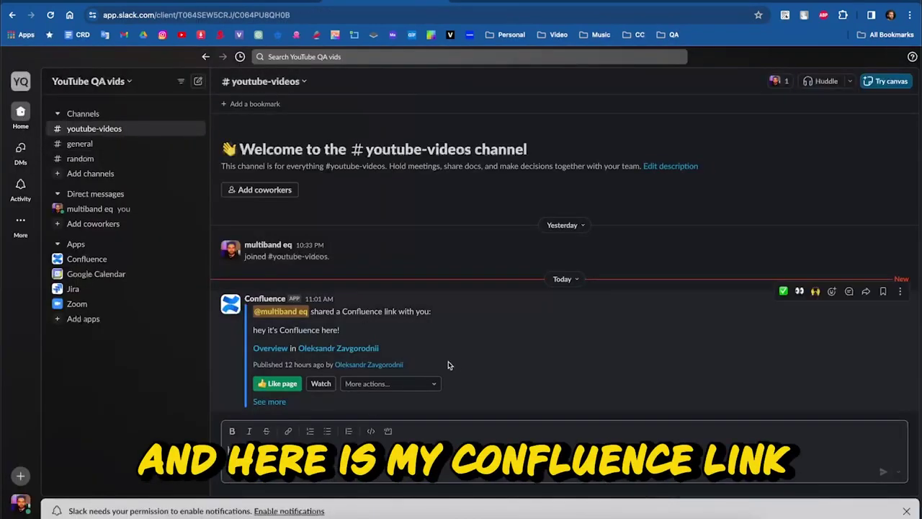
# Open the shared Overview link to check the page, close it and return to the original Confluence space.
pyautogui.click(270, 348)
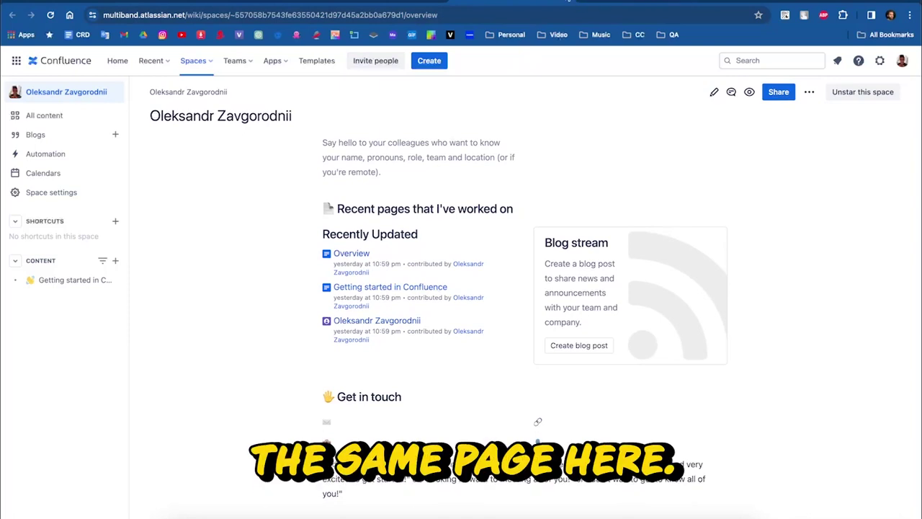
pyautogui.click(595, 1)
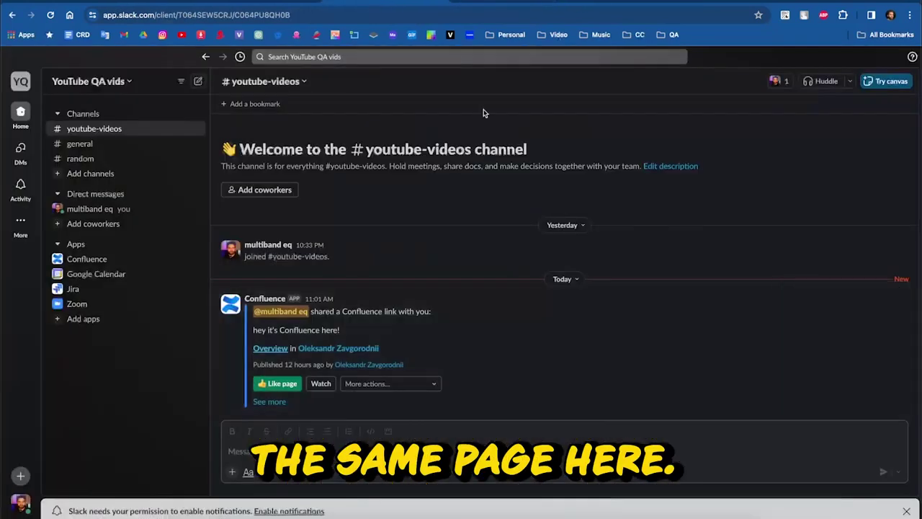
pyautogui.click(270, 2)
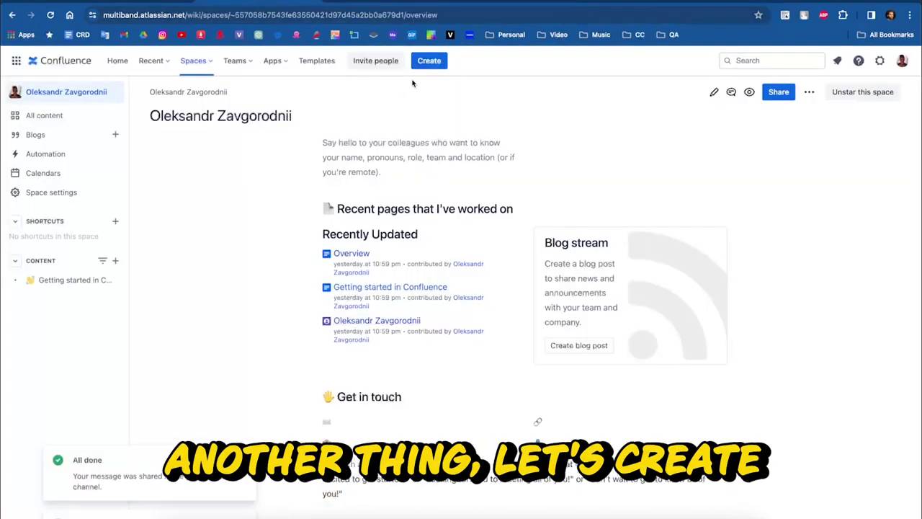
# Create a new Confluence page in the personal space and title it "Test doc".
pyautogui.click(430, 63)
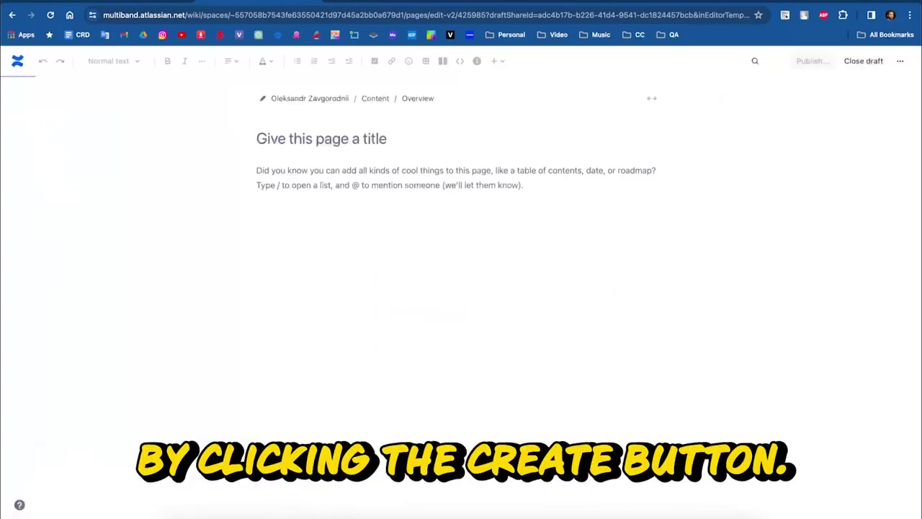
pyautogui.write('Test doc')
pyautogui.press('Return')
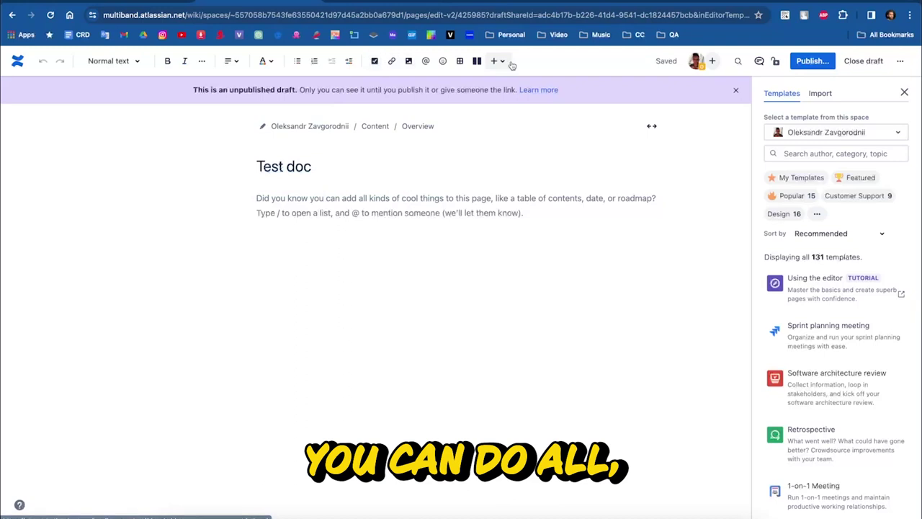
# Insert a table in the page body and enter 1 and 2 in its first two cells.
pyautogui.click(460, 60)
pyautogui.write('1')
pyautogui.press('Tab')
pyautogui.write('2')
pyautogui.press('Tab')
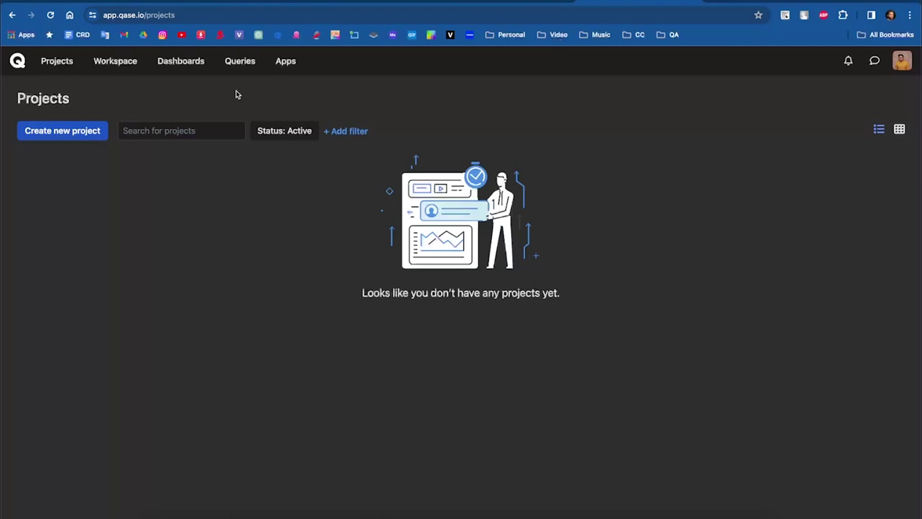
# In Qase, find the Slack app and authorize it to post to the youtube-videos channel of the YouTube QA vids workspace.
pyautogui.click(286, 63)
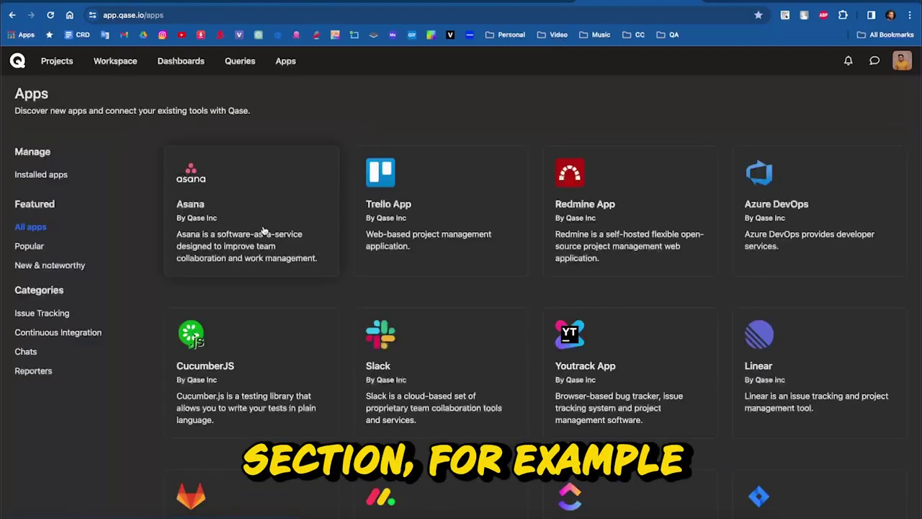
pyautogui.scroll(-3, 400, 293)
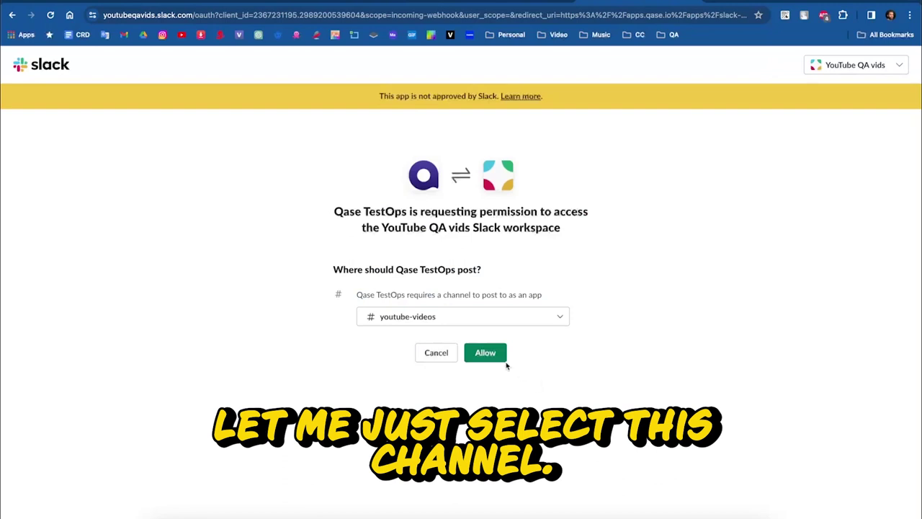
pyautogui.click(500, 357)
# Open the Slack integration settings and review the project selection and the events that can be published to Slack.
pyautogui.click(376, 313)
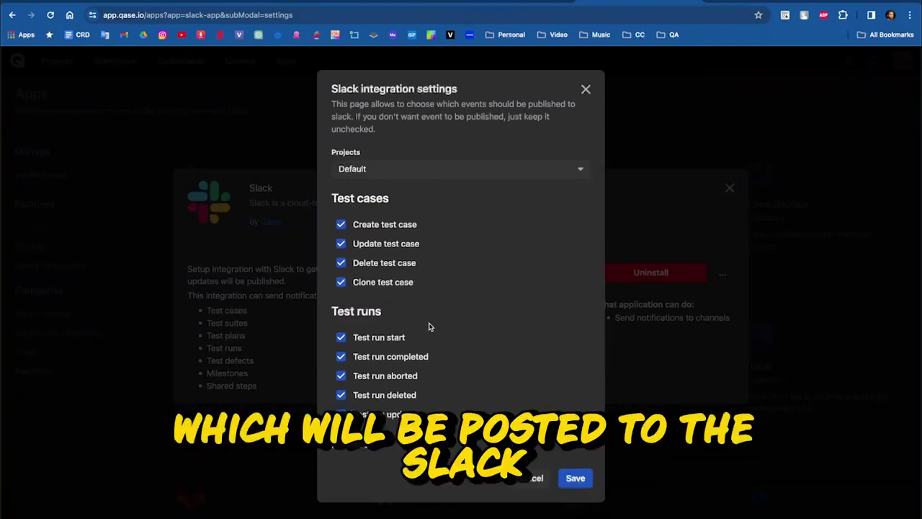
pyautogui.click(408, 178)
pyautogui.click(411, 171)
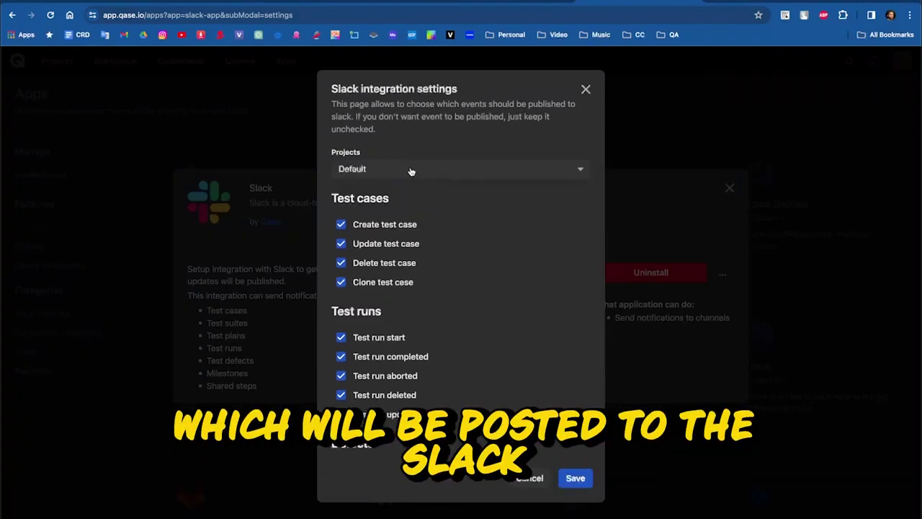
pyautogui.scroll(-10, 430, 352)
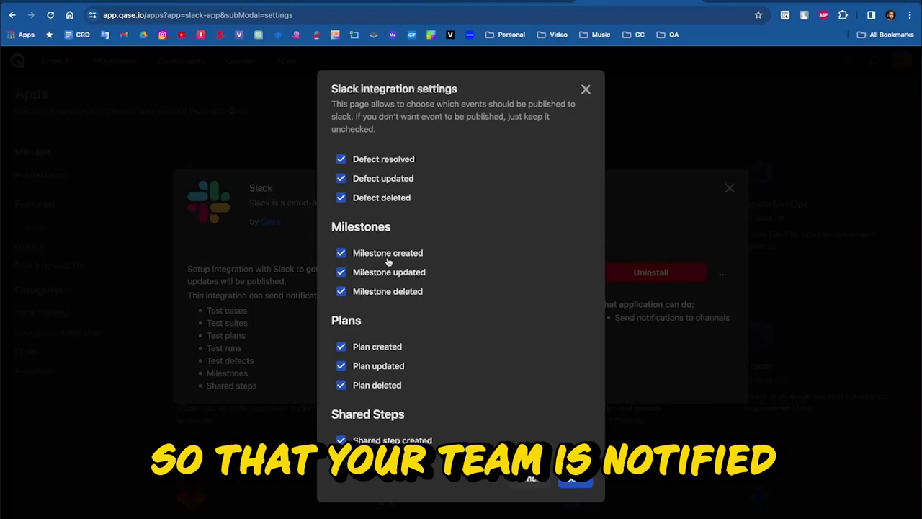
pyautogui.scroll(10, 392, 250)
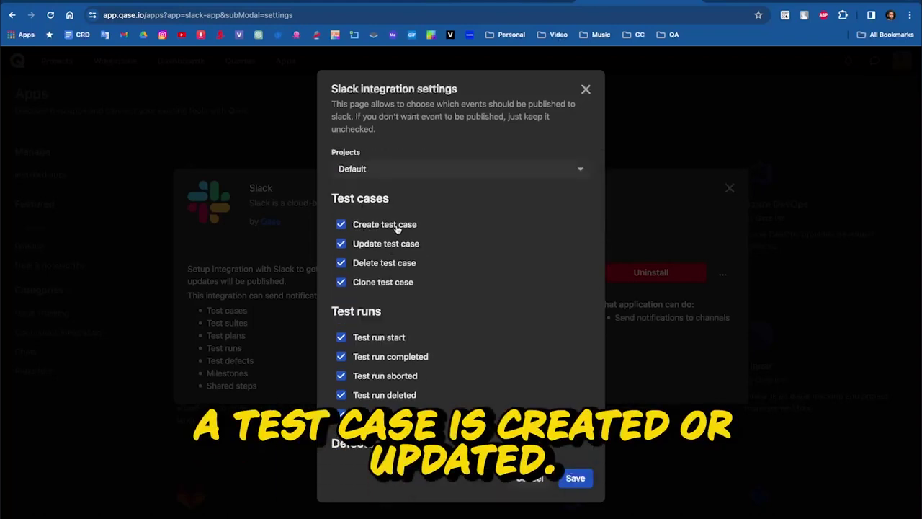
pyautogui.scroll(-4, 400, 277)
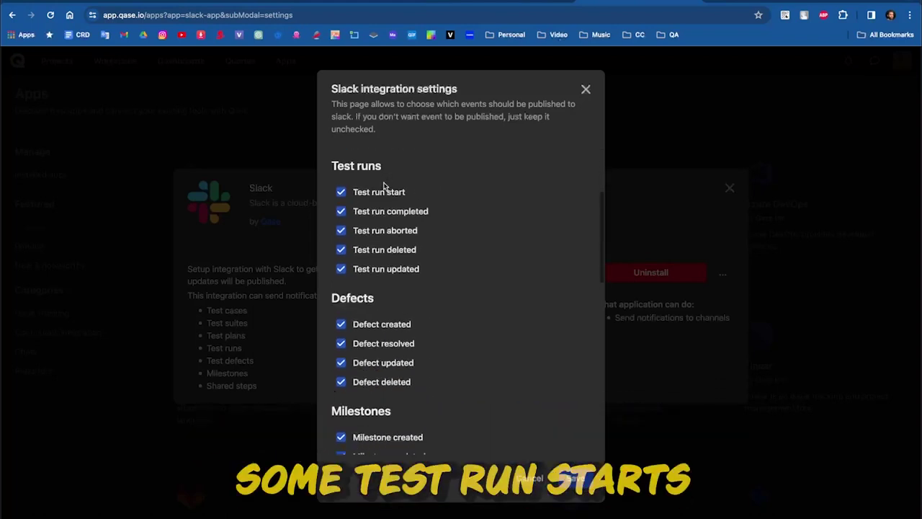
pyautogui.scroll(-5, 395, 230)
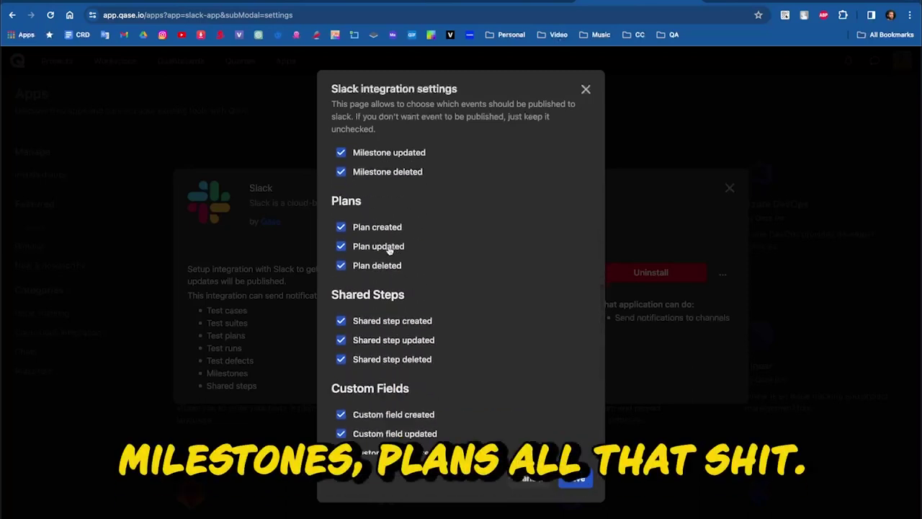
pyautogui.scroll(-4, 403, 327)
pyautogui.scroll(10, 404, 330)
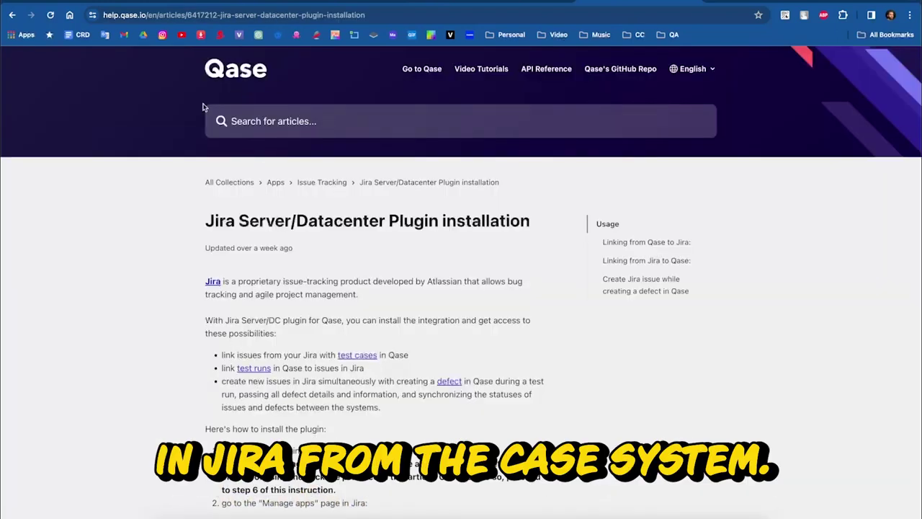
# Look through the Qase help article on Jira Server/Datacenter Plugin installation.
pyautogui.scroll(-1, 188, 325)
pyautogui.scroll(-10, 188, 324)
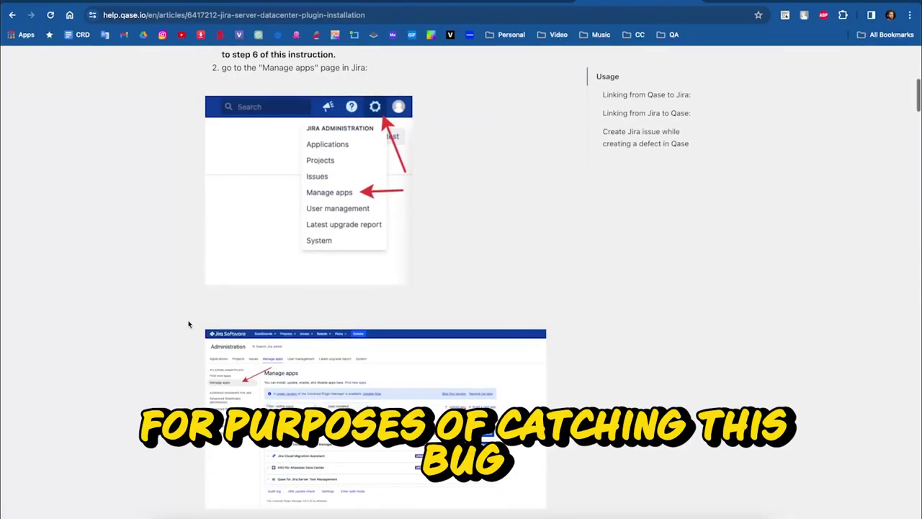
pyautogui.scroll(6, 188, 324)
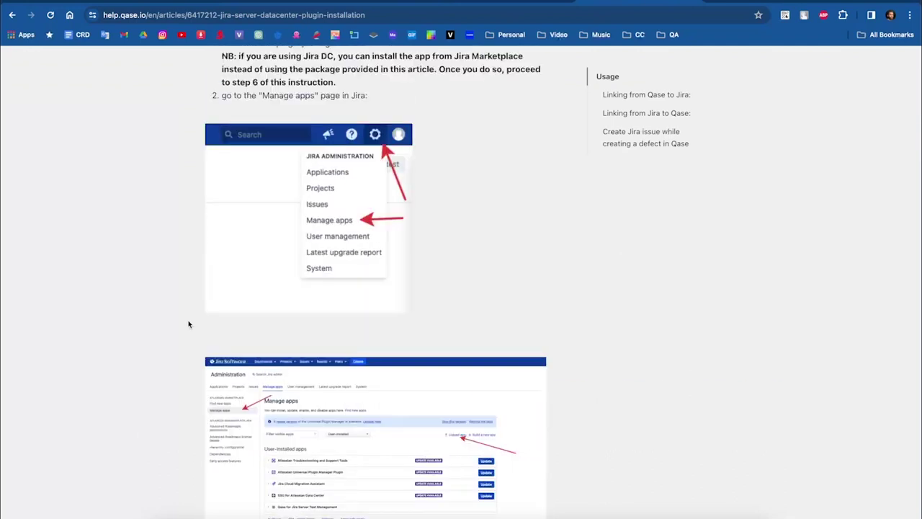
pyautogui.scroll(5, 189, 324)
pyautogui.scroll(-8, 188, 324)
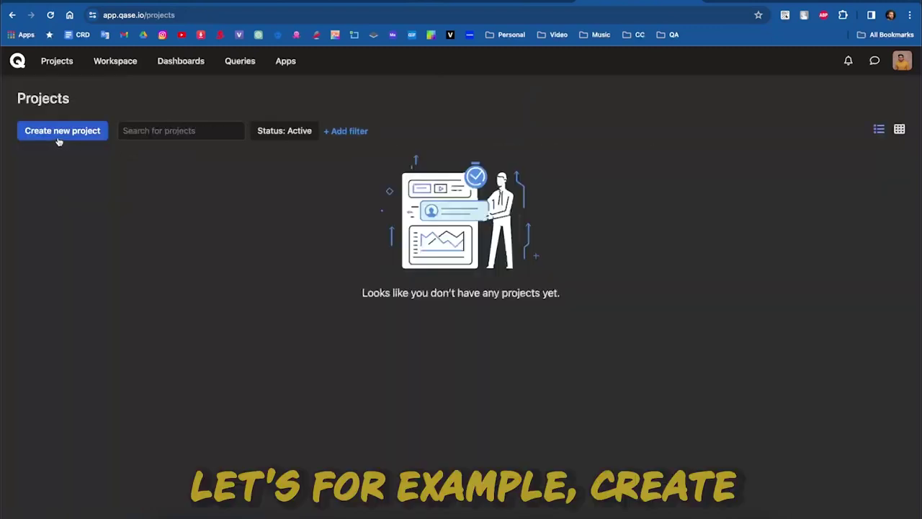
# Create a private Qase project named "Test Proj" with the code TP and all members added.
pyautogui.click(62, 133)
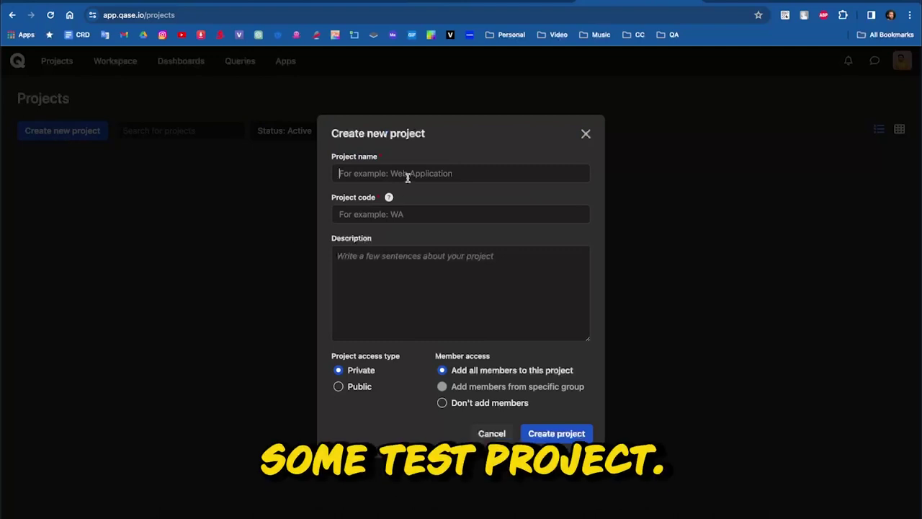
pyautogui.write('Test Proj')
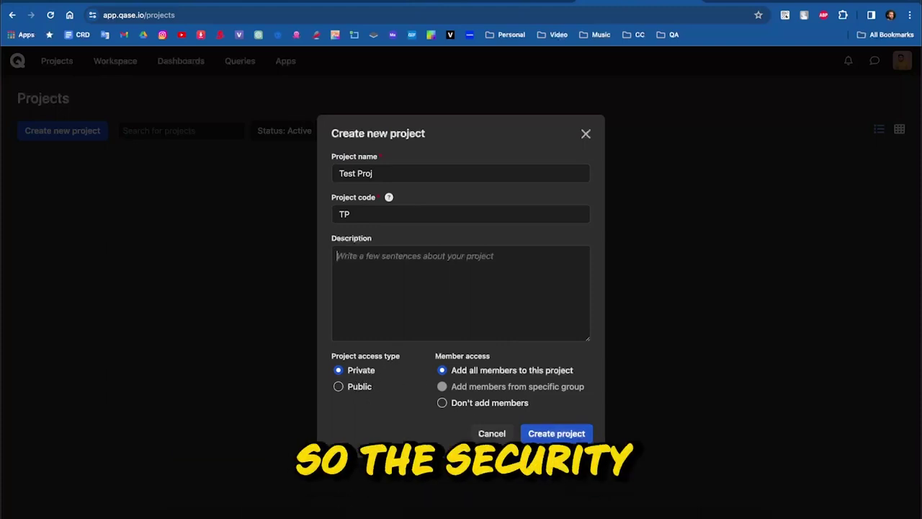
pyautogui.click(556, 433)
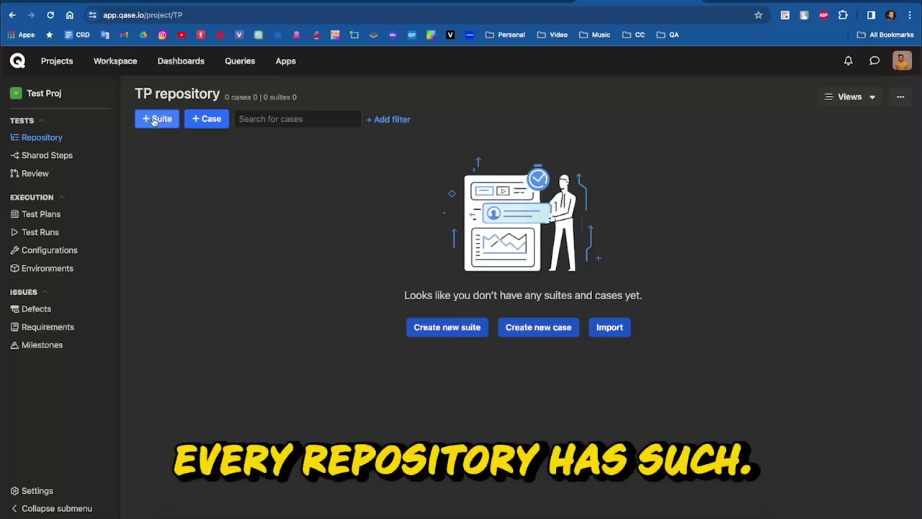
# Open ChatGPT in a new browser tab to examine its interface, and return to the Qase TP repository.
pyautogui.rightClick(258, 35)
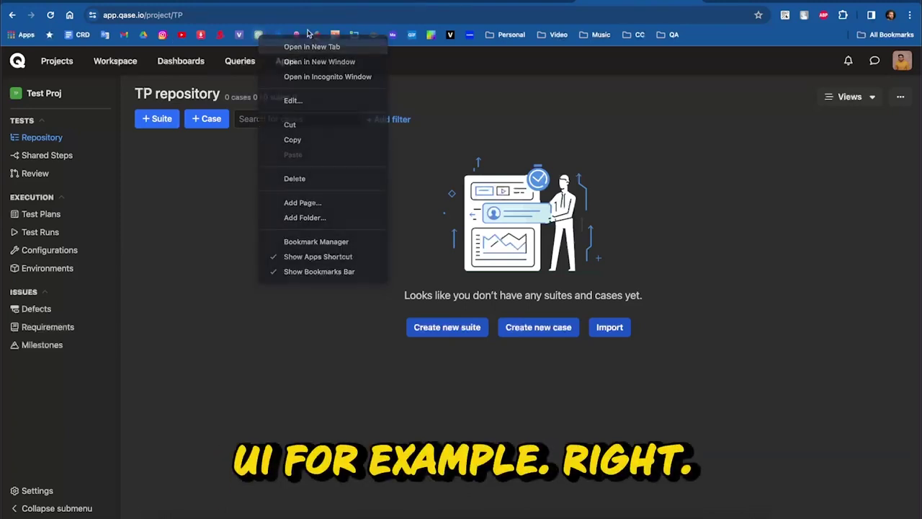
pyautogui.click(281, 46)
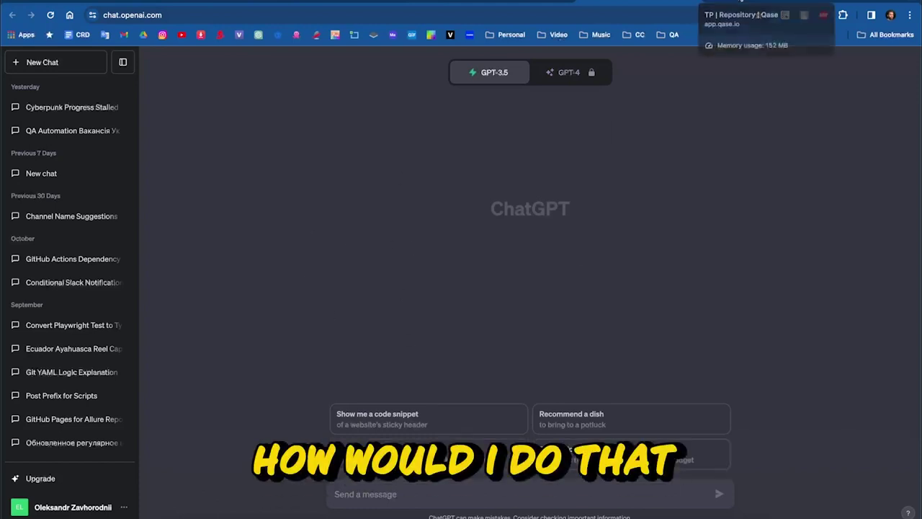
pyautogui.click(763, 3)
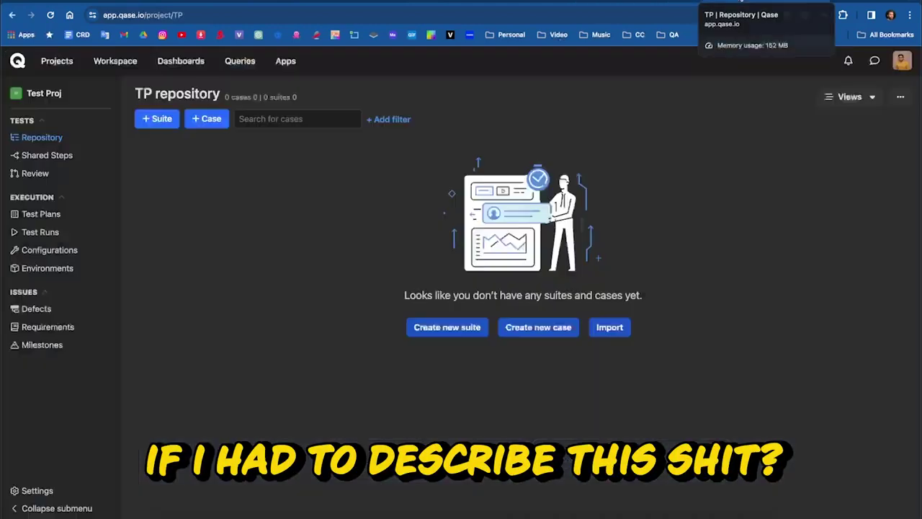
# Create a suite named "ChatGPT" in the repository with Project root as its parent.
pyautogui.click(158, 119)
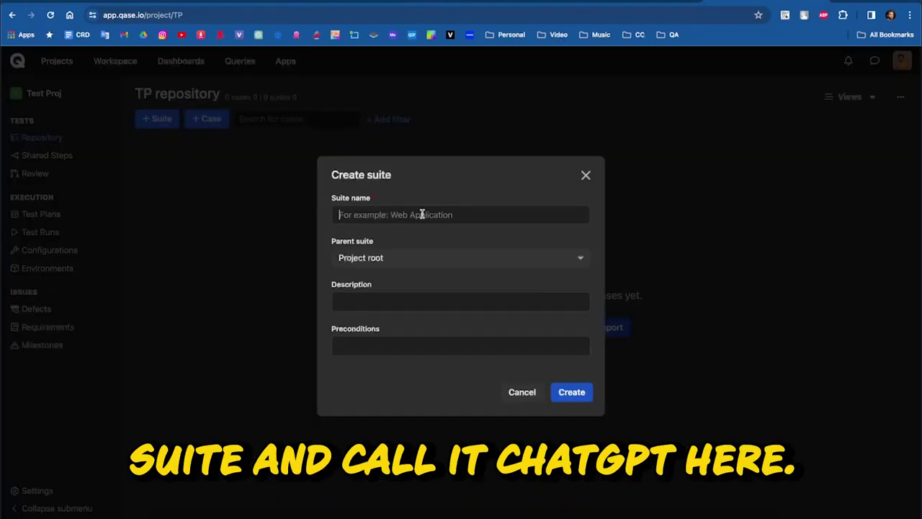
pyautogui.write('ChatGPT')
pyautogui.click(422, 261)
pyautogui.click(393, 283)
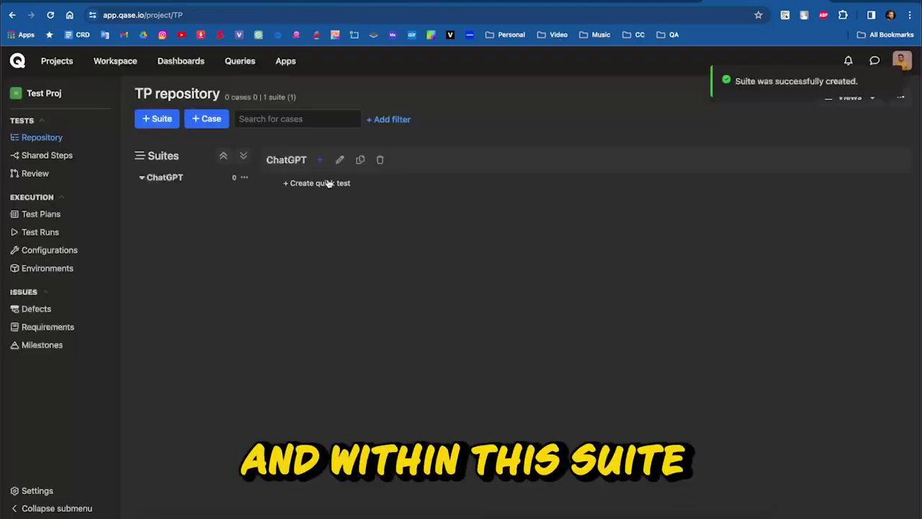
# Create a nested suite named "Left Side Menu" under the ChatGPT suite.
pyautogui.click(321, 163)
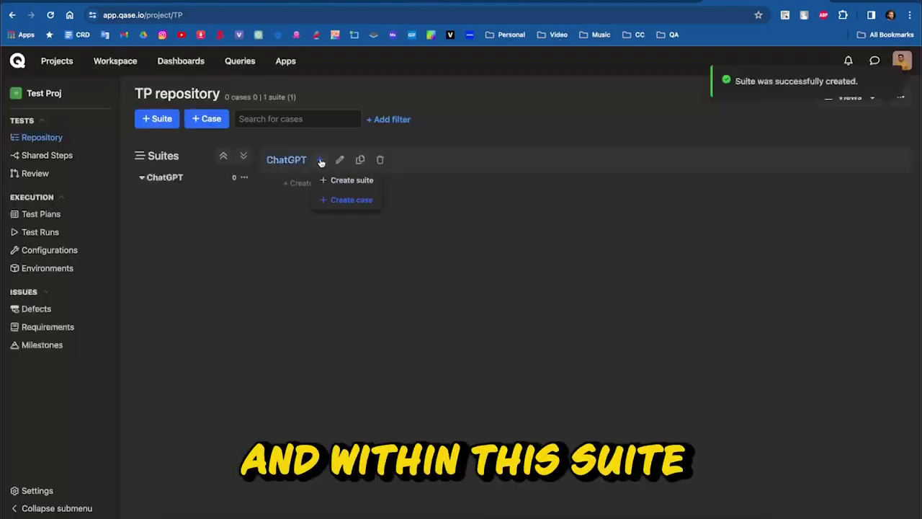
pyautogui.click(353, 181)
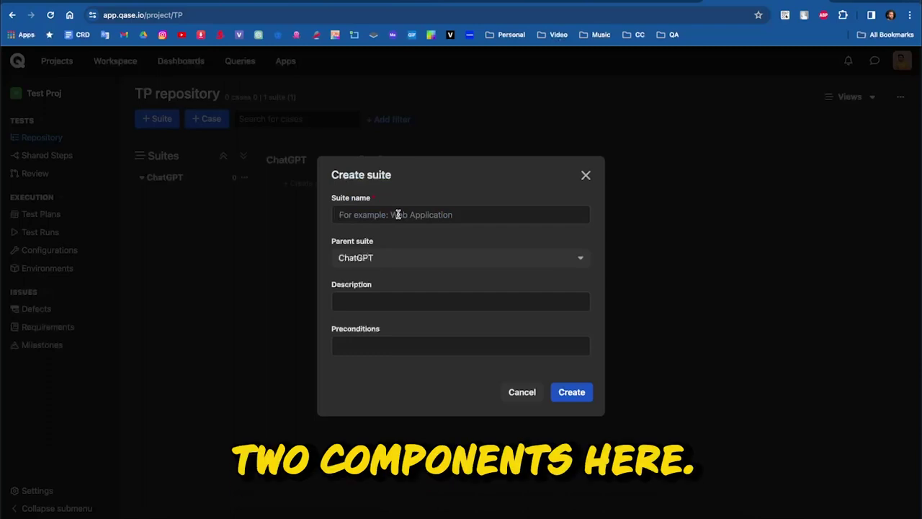
pyautogui.write('Left Side Menu')
pyautogui.press('Return')
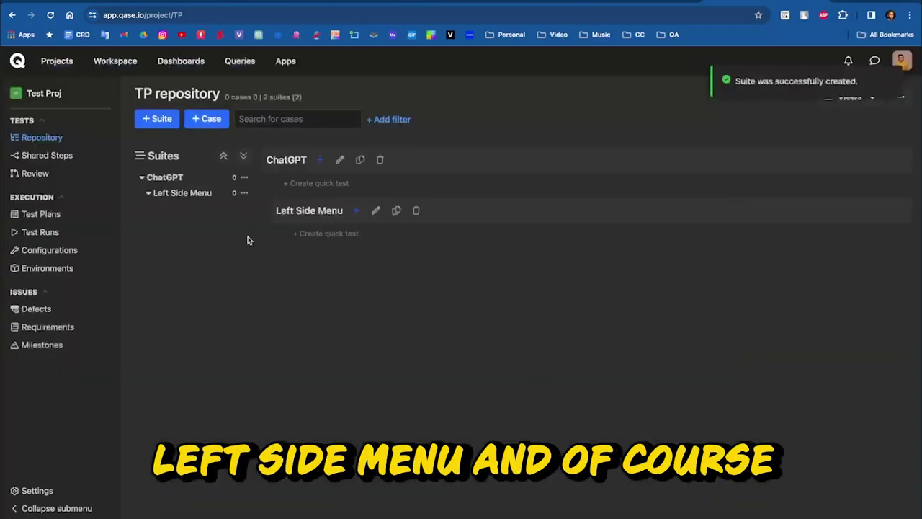
# Create a second nested suite named "Messaging Area" under the ChatGPT suite.
pyautogui.moveTo(318, 163)
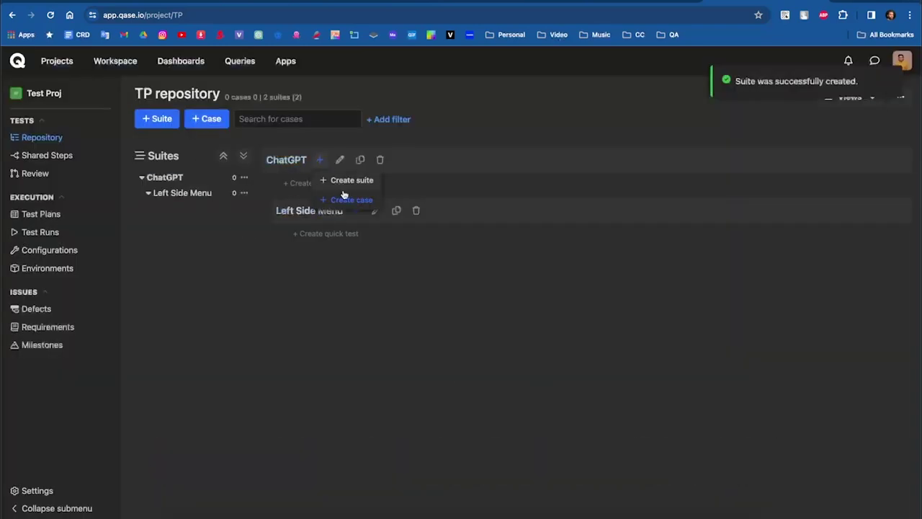
pyautogui.click(346, 180)
pyautogui.write('Messag')
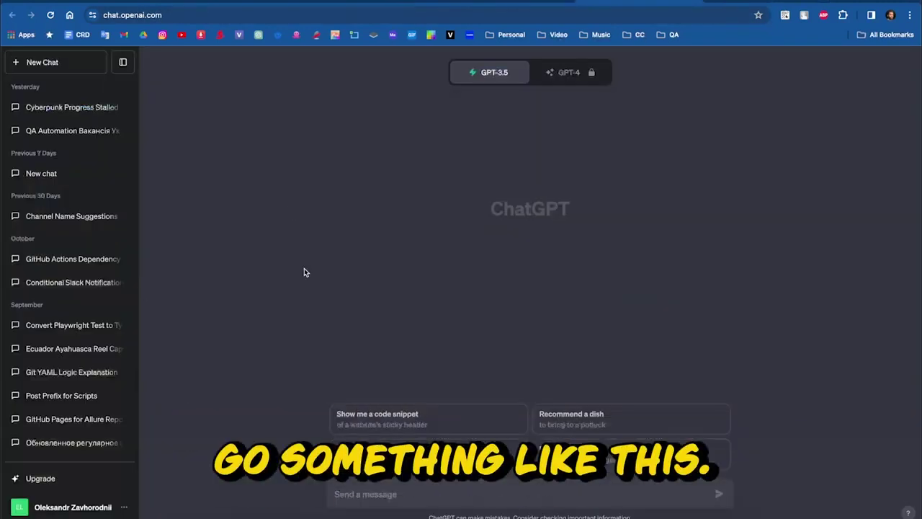
# Check the new chat function in ChatGPT and add a quick test "Open new chat" to the Left Side Menu suite in Qase.
pyautogui.click(41, 63)
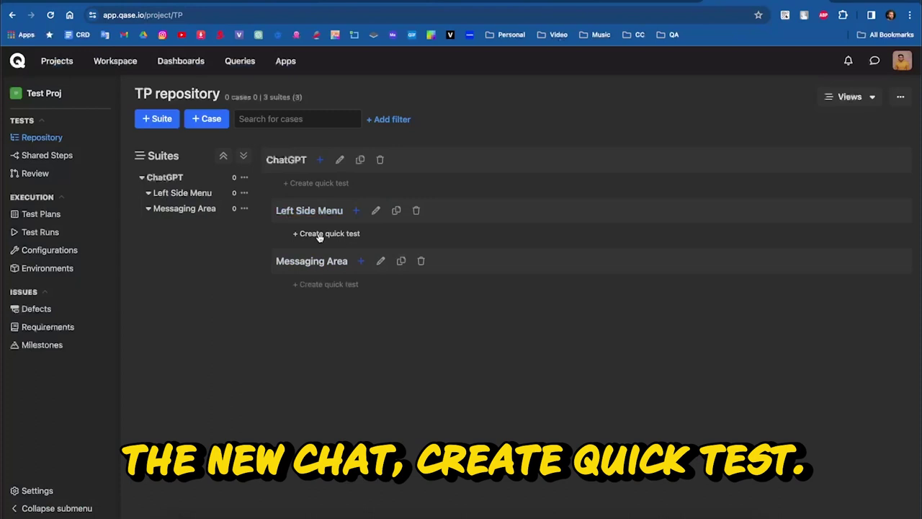
pyautogui.click(303, 233)
pyautogui.write('Open new chat')
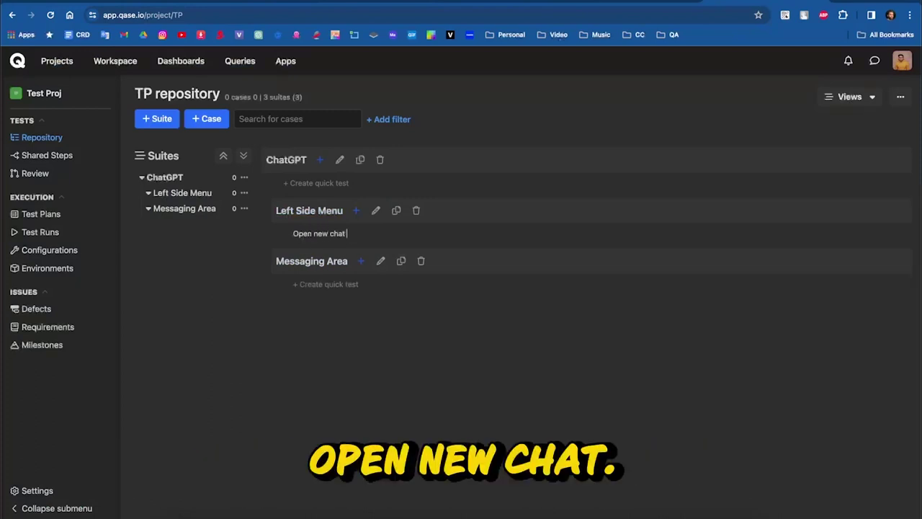
pyautogui.press('Return')
# Save the quick test "Open new chat" in the Left Side Menu suite and open its test case for editing.
pyautogui.click(392, 237)
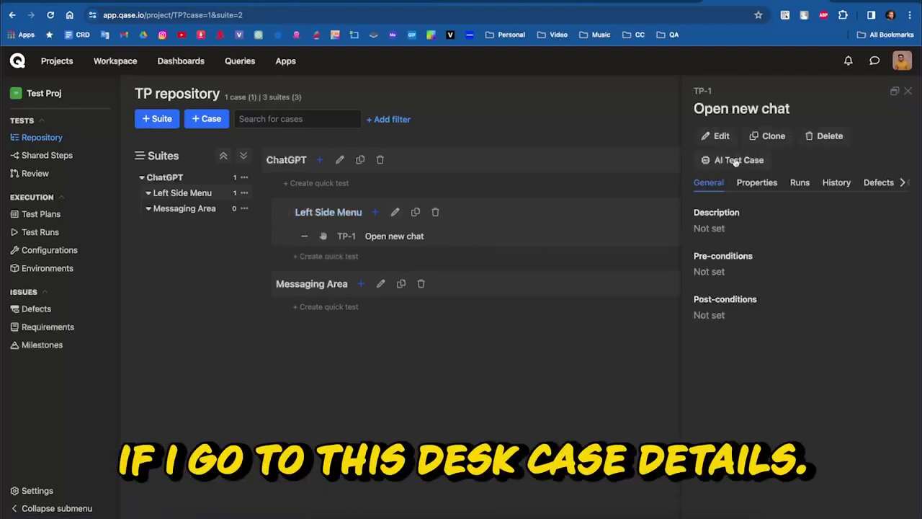
pyautogui.click(721, 135)
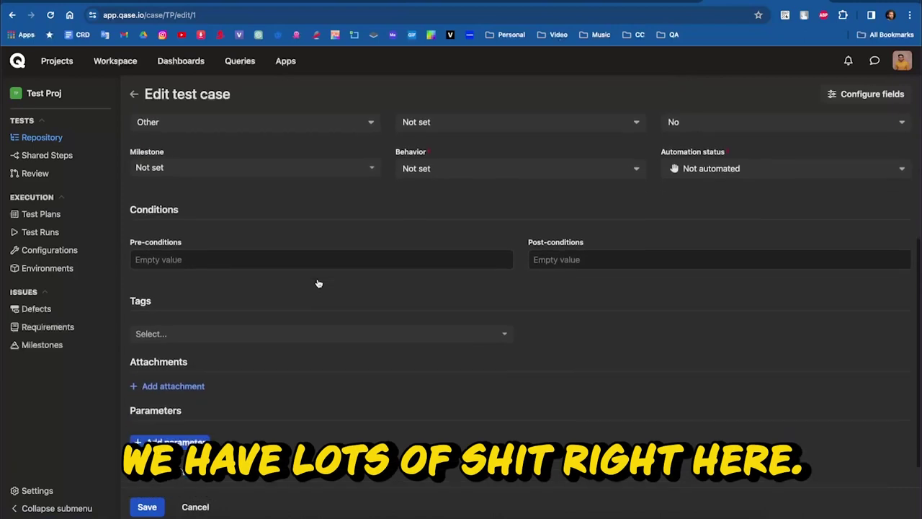
pyautogui.scroll(5, 318, 283)
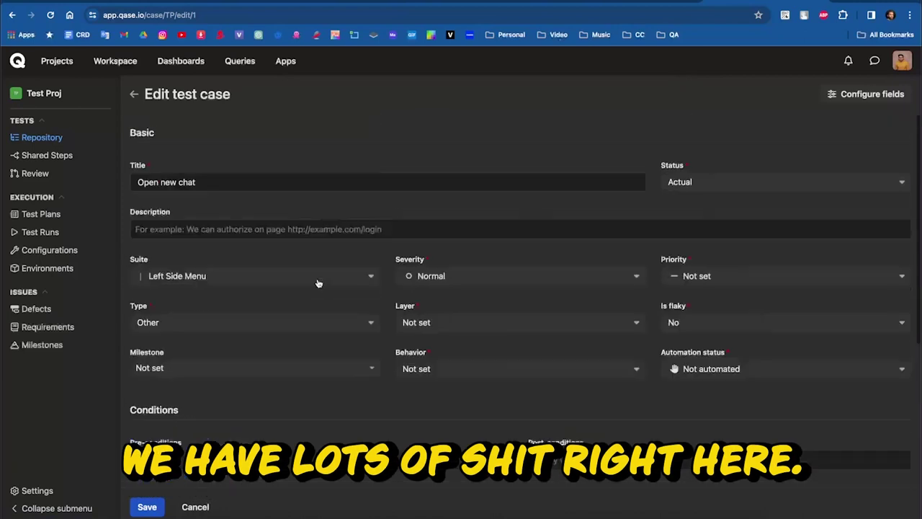
# Examine the status, description, severity and layer fields, and the conditions, tags, parameters and steps sections of the test case form.
pyautogui.click(693, 186)
pyautogui.click(576, 212)
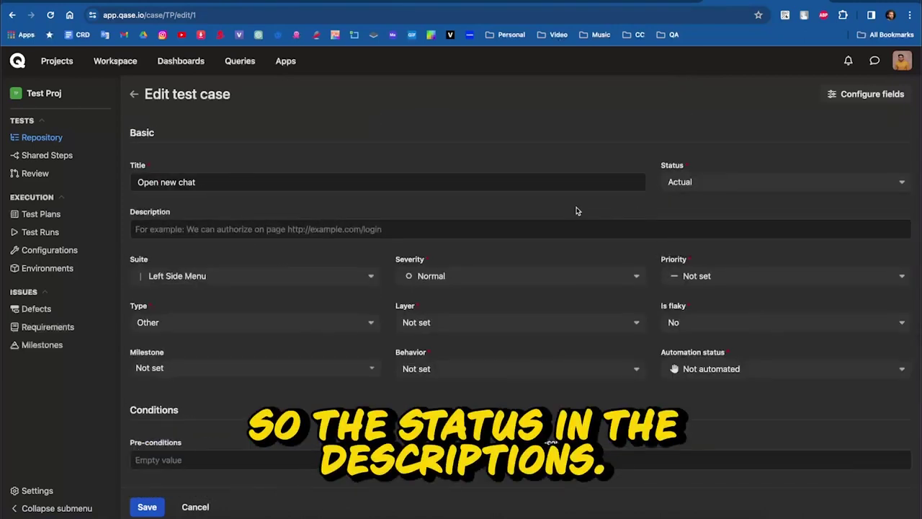
pyautogui.click(361, 231)
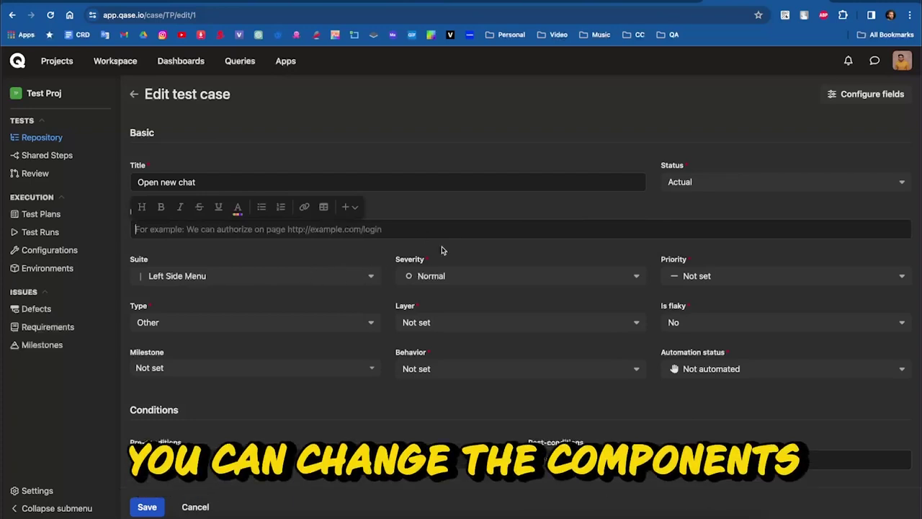
pyautogui.click(578, 278)
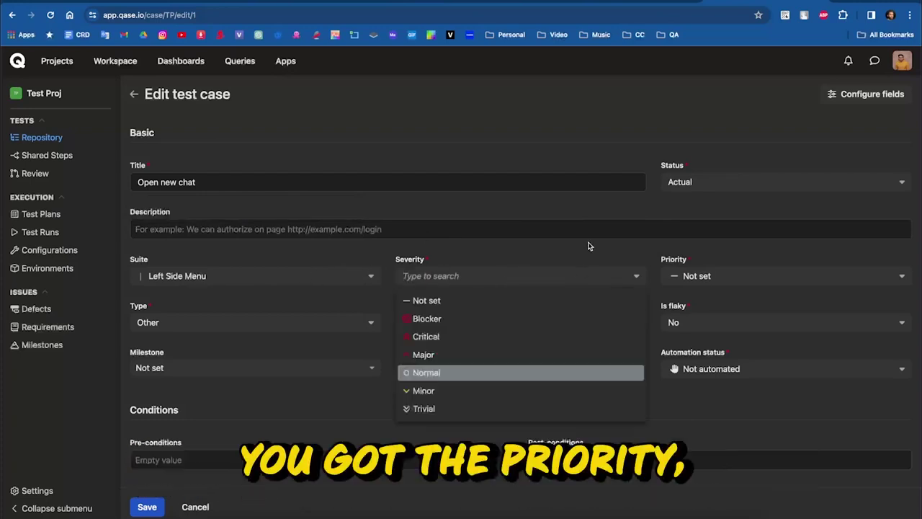
pyautogui.click(589, 246)
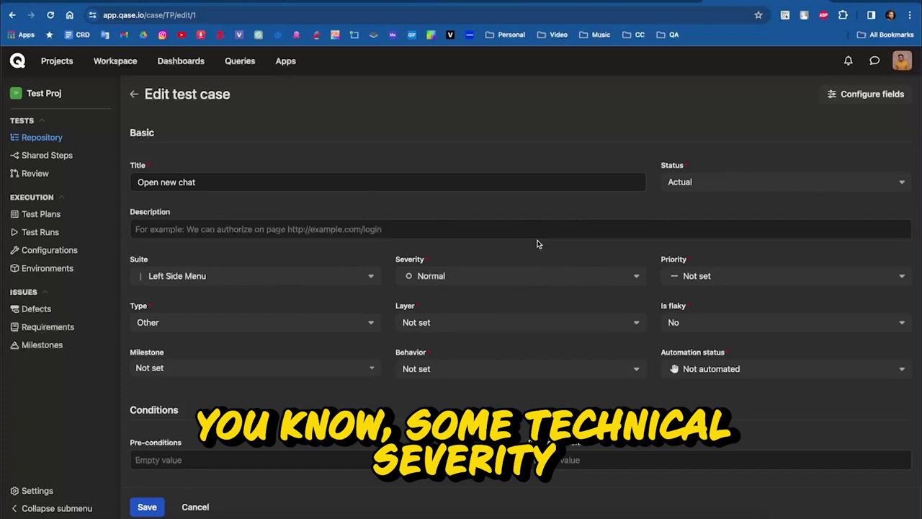
pyautogui.click(512, 323)
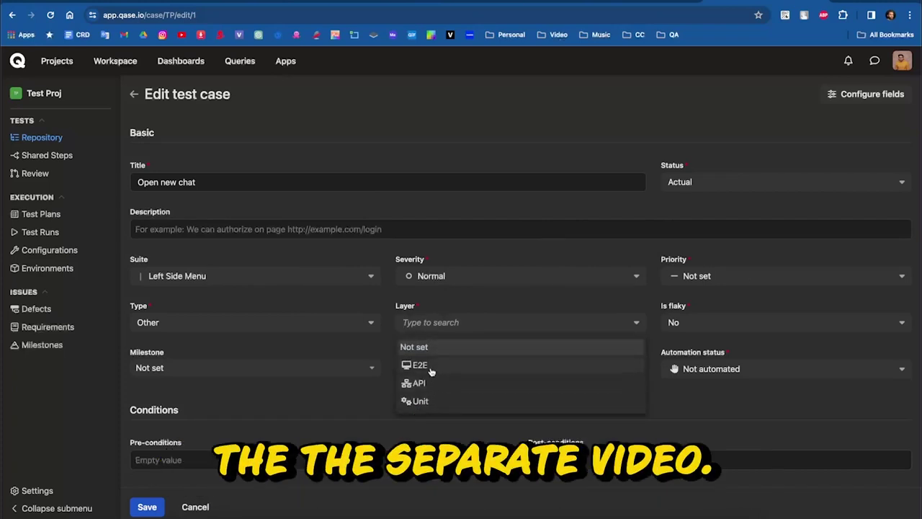
pyautogui.click(431, 371)
pyautogui.scroll(-3, 377, 257)
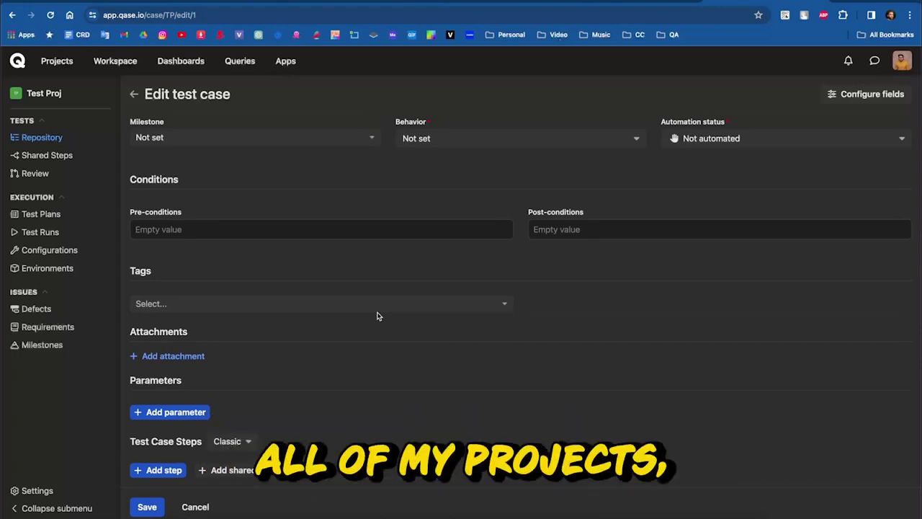
pyautogui.scroll(3, 376, 315)
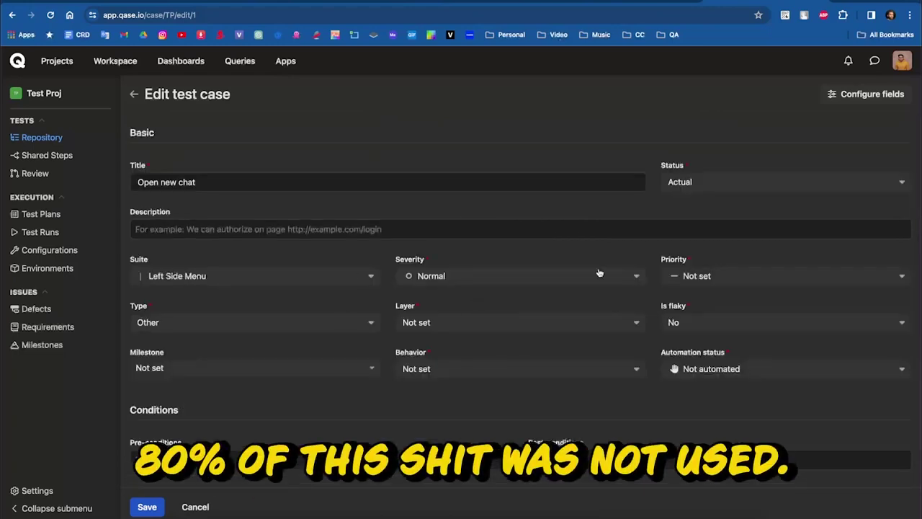
pyautogui.scroll(-3, 366, 270)
pyautogui.scroll(3, 367, 268)
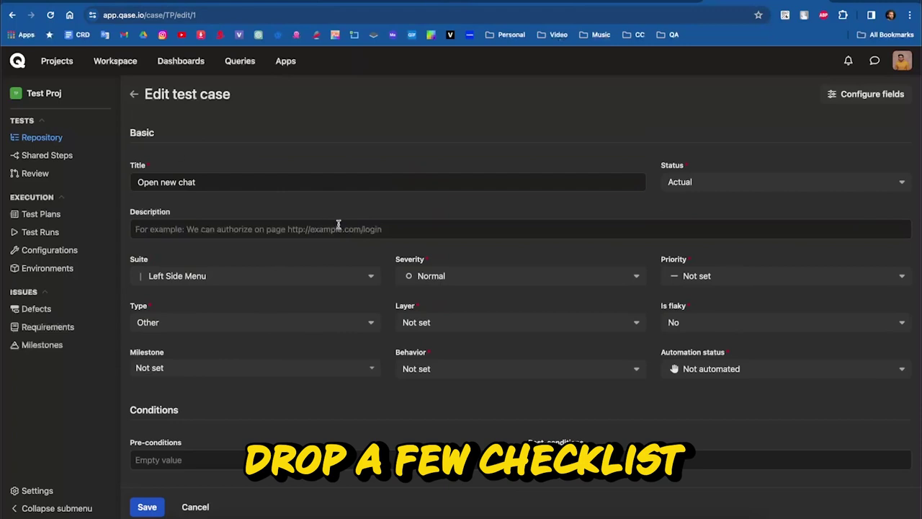
pyautogui.scroll(-3, 216, 229)
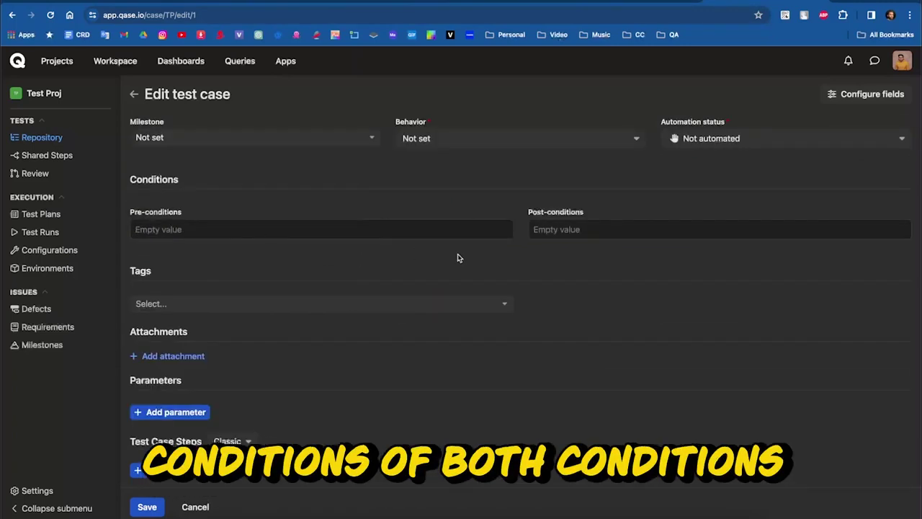
pyautogui.scroll(1, 457, 255)
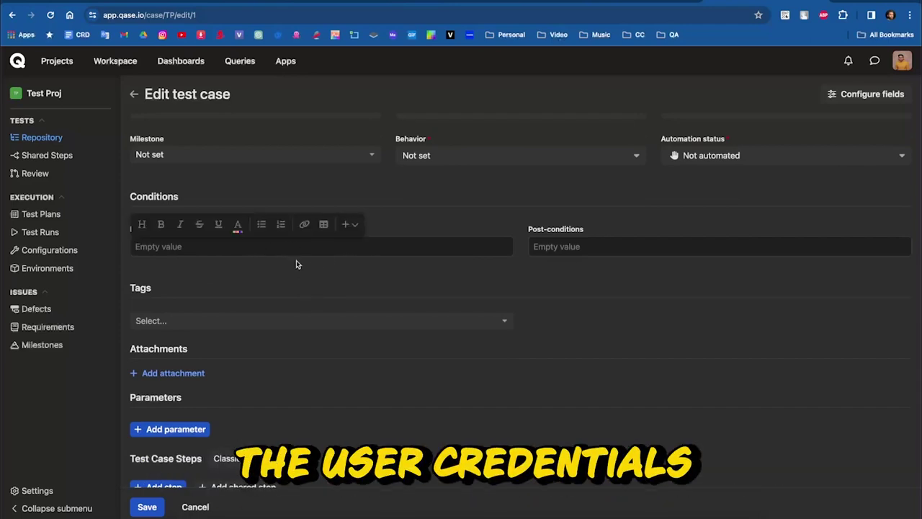
pyautogui.scroll(-1, 324, 285)
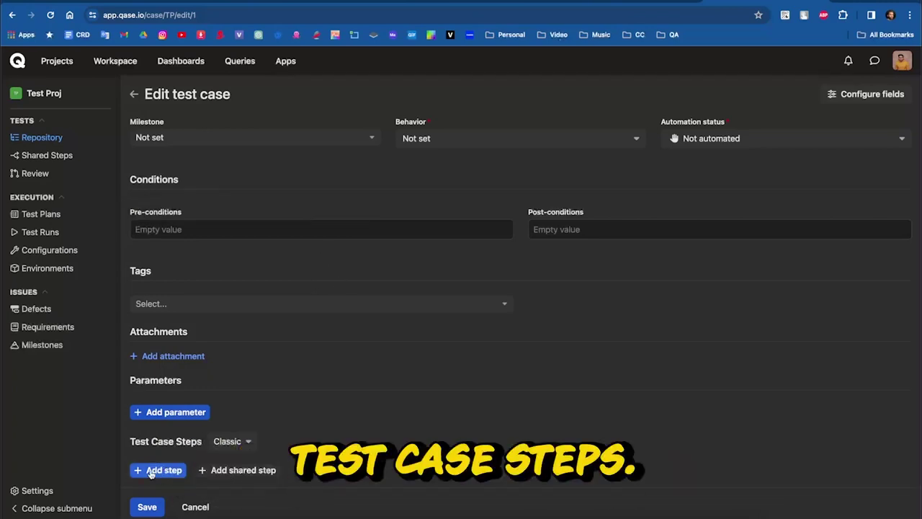
# Add a first test case step with the action "Open ChatGPT".
pyautogui.click(151, 471)
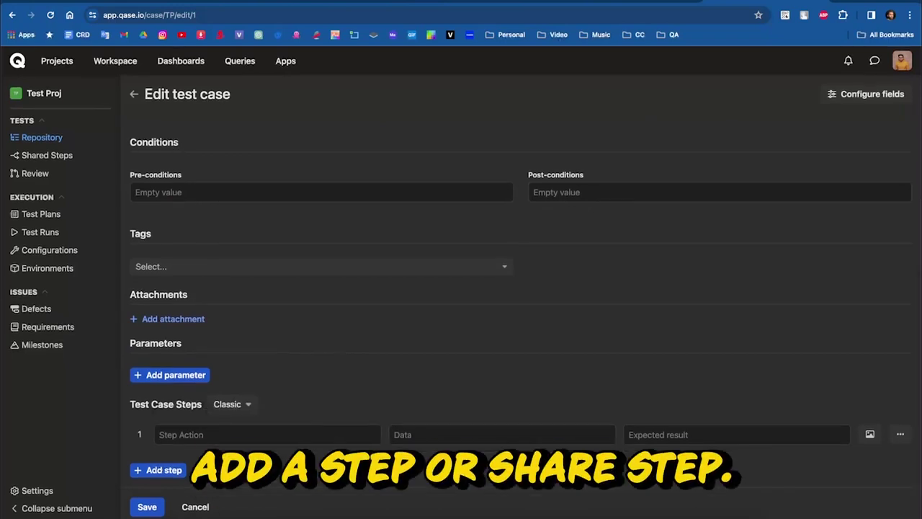
pyautogui.click(180, 434)
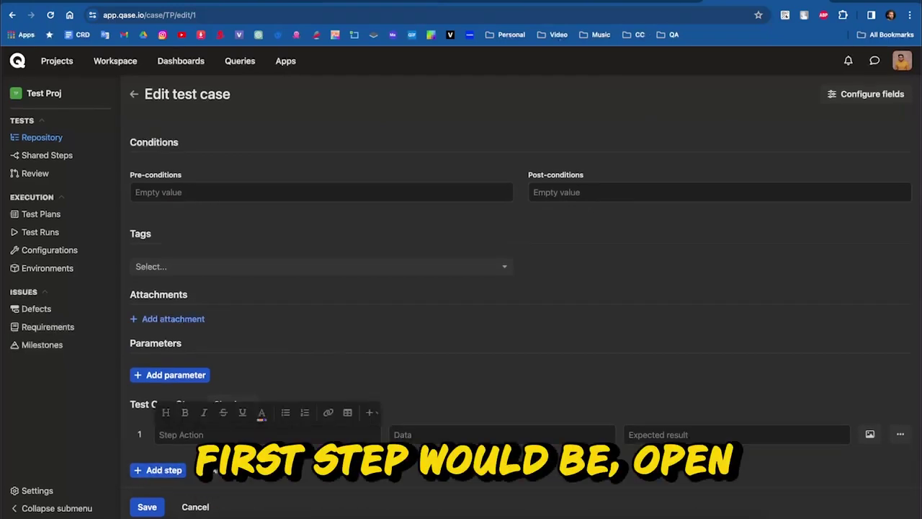
pyautogui.write('Open C')
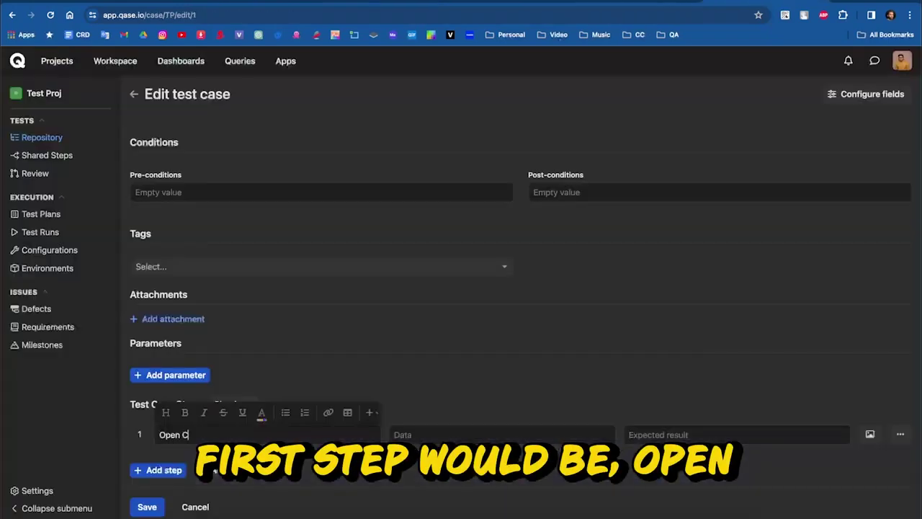
pyautogui.write('hatGPT')
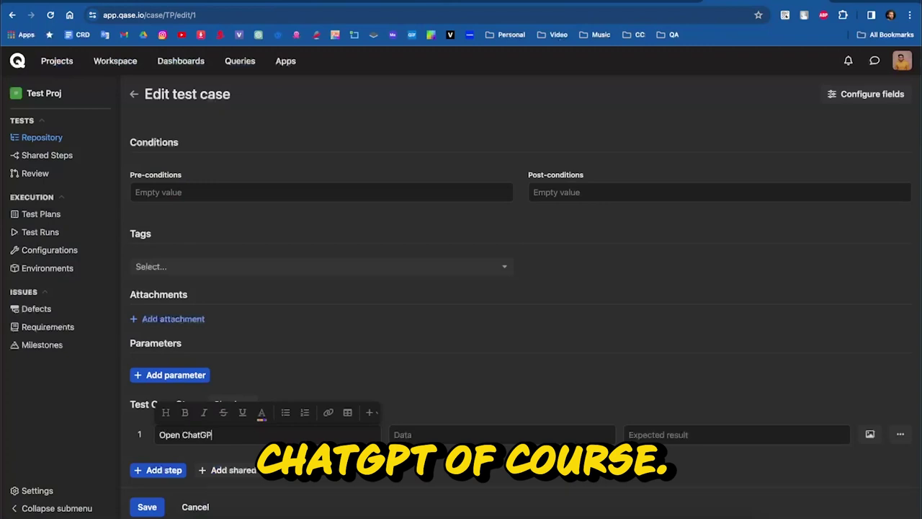
# Add a second step 'Click the "New Chat" button' with expected result "New chat window is displayed" and save the test case.
pyautogui.click(172, 469)
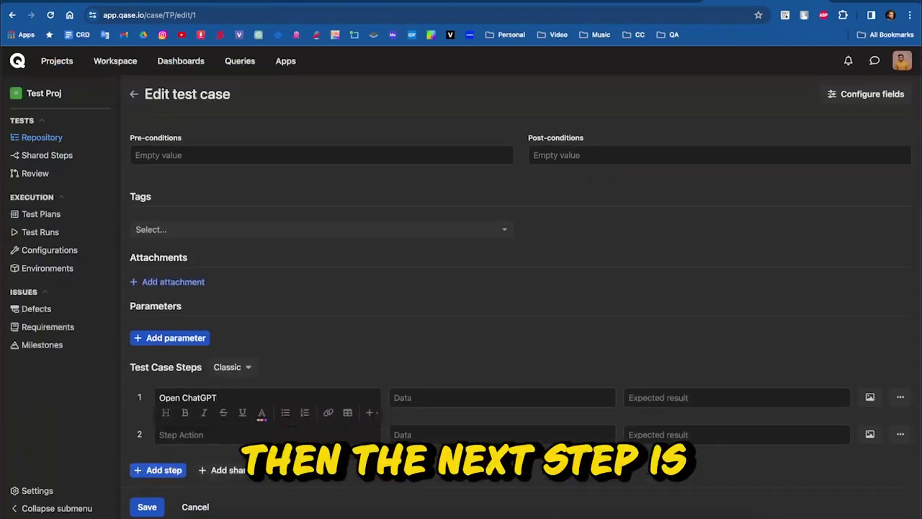
pyautogui.write('Click the "New Chat" button')
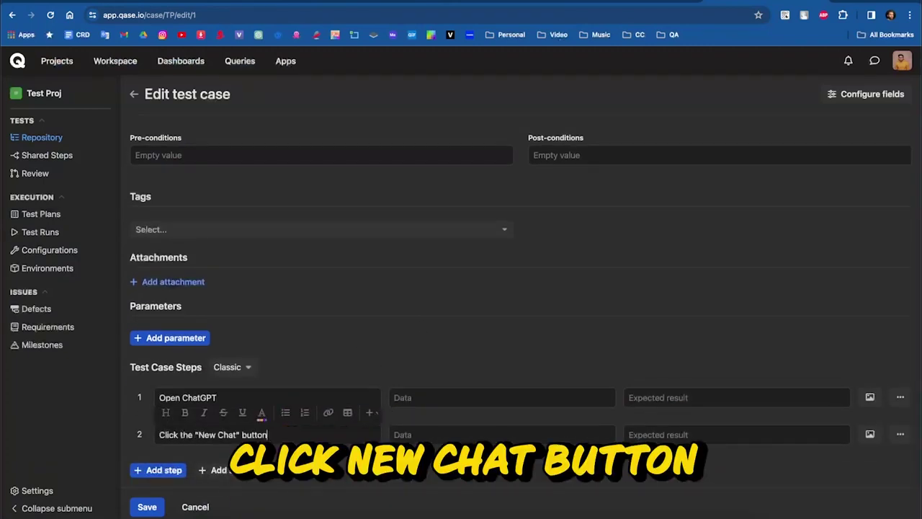
pyautogui.click(665, 434)
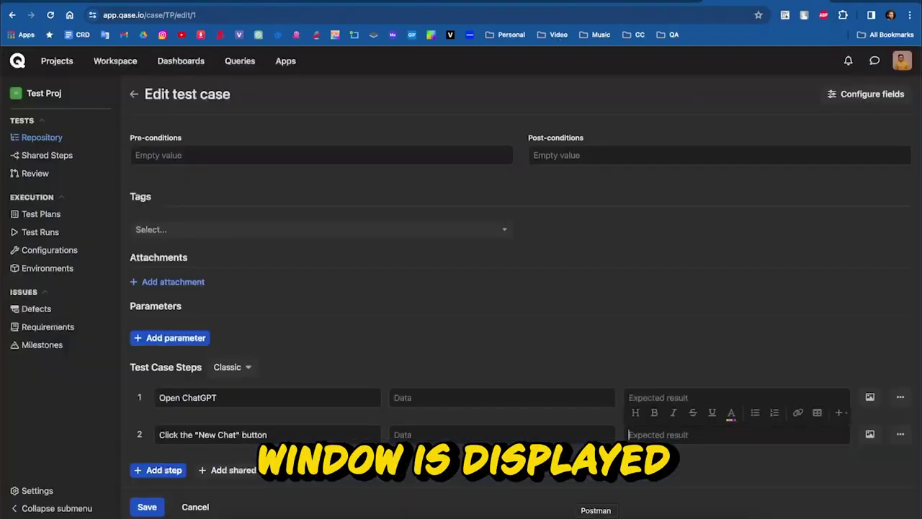
pyautogui.write('New chat')
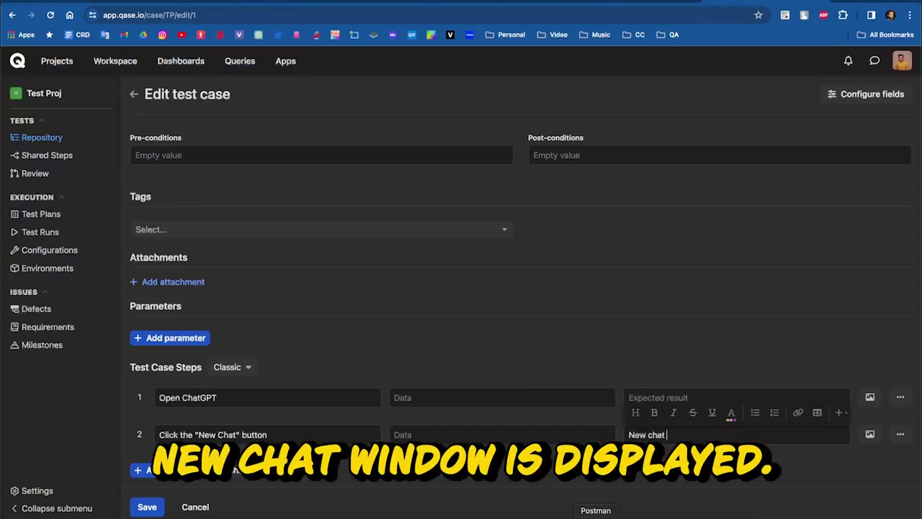
pyautogui.write(' window is displayed')
pyautogui.click(147, 507)
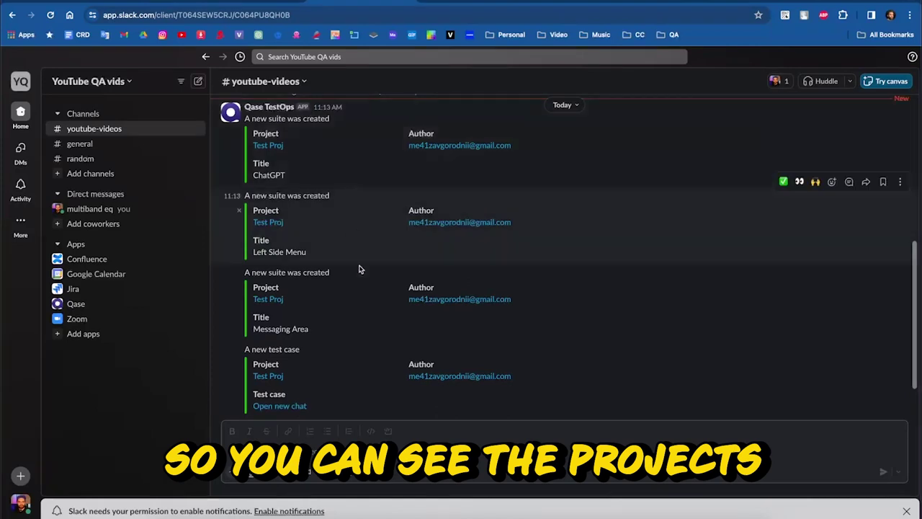
# Switch to Slack and review the Qase notifications about suites and test cases in the youtube-videos channel.
pyautogui.scroll(-1, 331, 284)
pyautogui.scroll(-1, 330, 283)
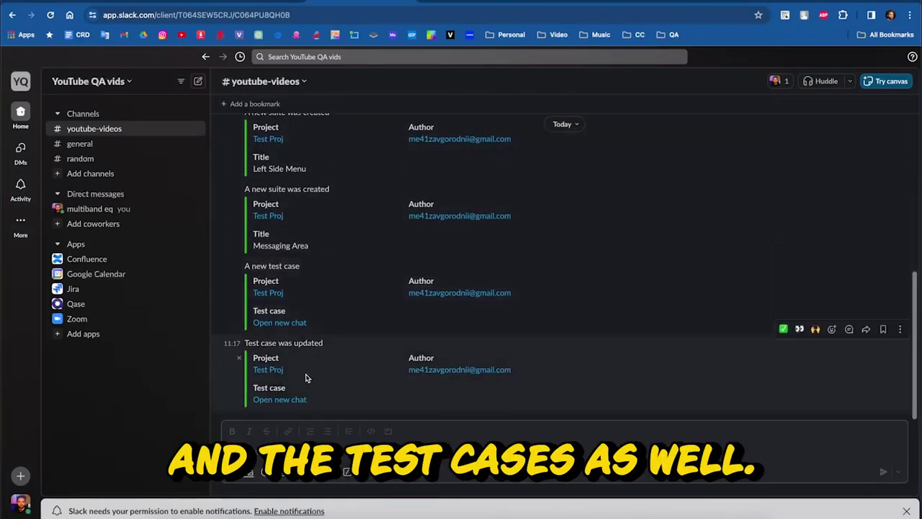
pyautogui.scroll(3, 343, 268)
pyautogui.scroll(-1, 343, 268)
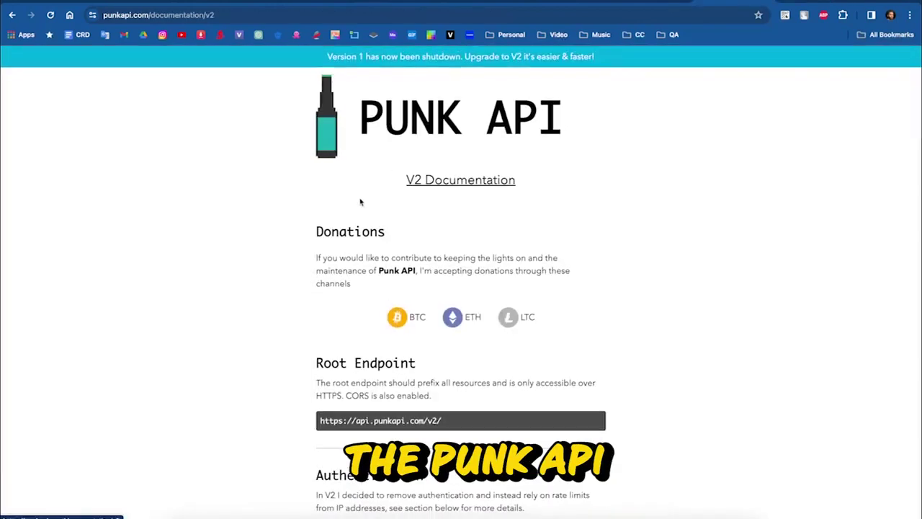
# Look over the Punk API V2 documentation page.
pyautogui.keyDown('ctrl'); pyautogui.scroll(2, 528, 240); pyautogui.keyUp('ctrl')
pyautogui.keyDown('ctrl'); pyautogui.scroll(-1, 484, 229); pyautogui.keyUp('ctrl')
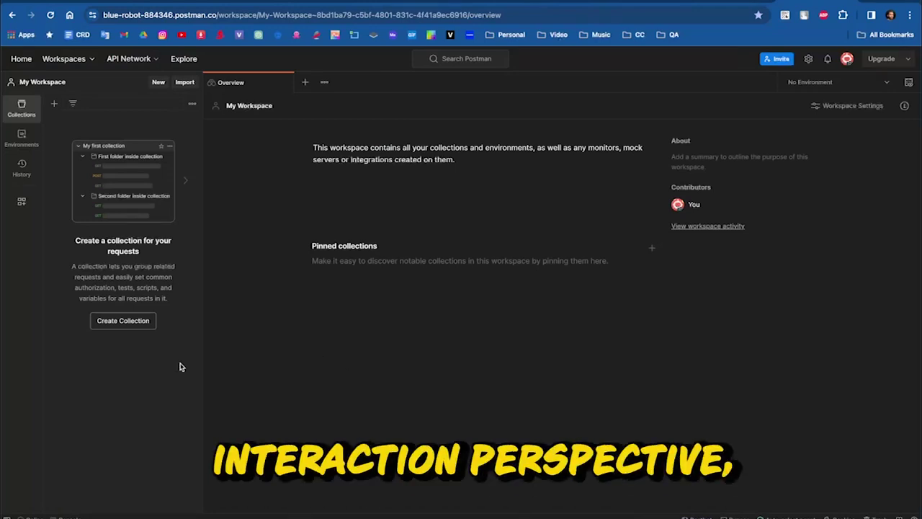
# Switch to Postman and create a new collection containing a request named "get beers".
pyautogui.click(126, 321)
pyautogui.click(85, 148)
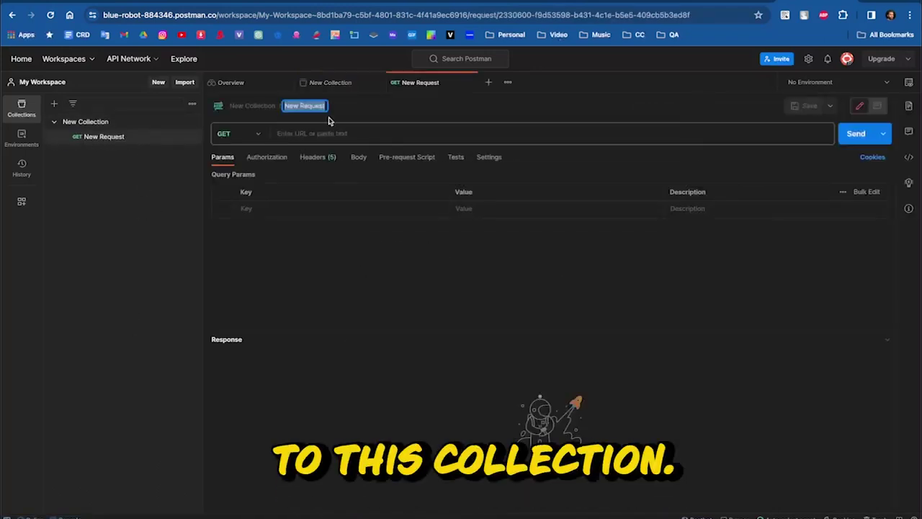
pyautogui.write('get be')
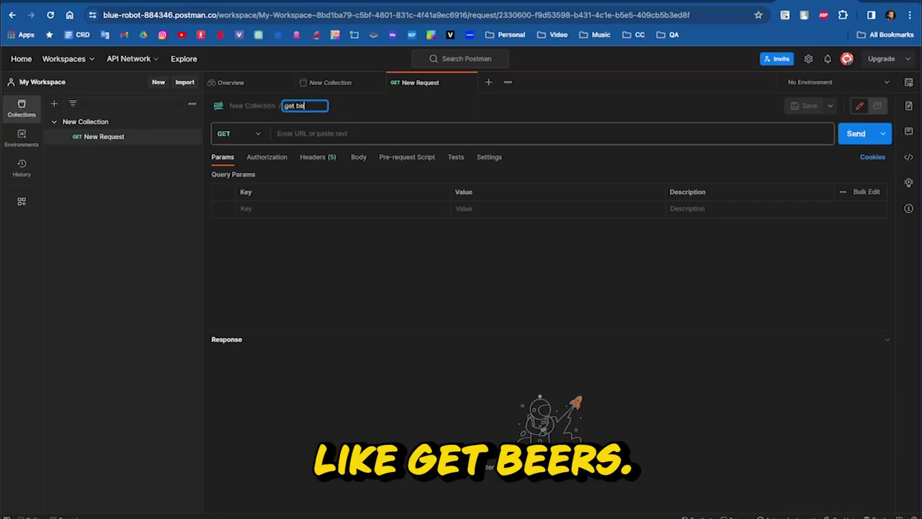
pyautogui.write('ers')
pyautogui.click(319, 134)
pyautogui.write('https://api.punkapi.com/v2/beers')
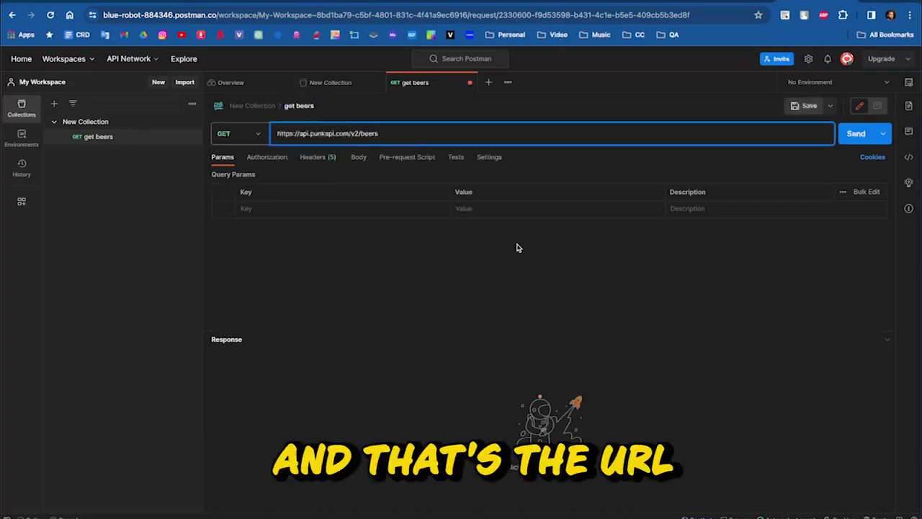
pyautogui.click(865, 131)
pyautogui.moveTo(421, 331); pyautogui.dragTo(422, 270)
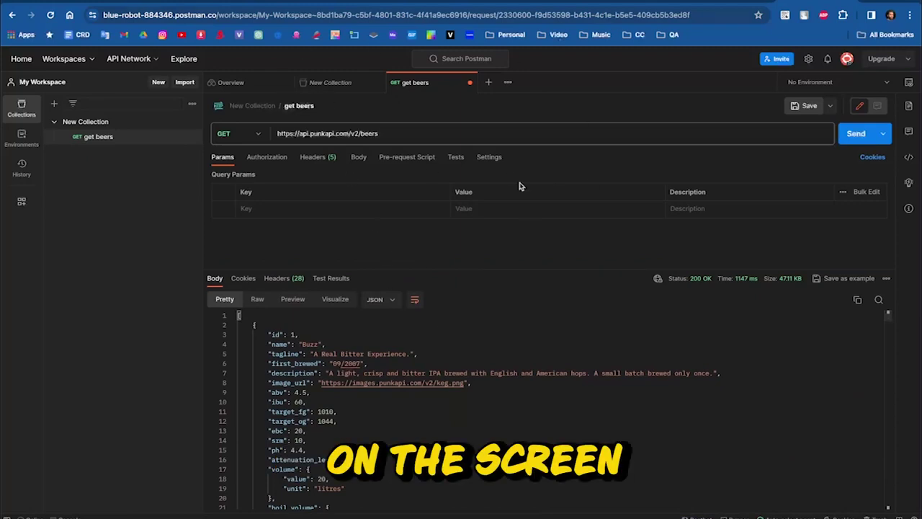
pyautogui.moveTo(509, 271); pyautogui.dragTo(504, 304)
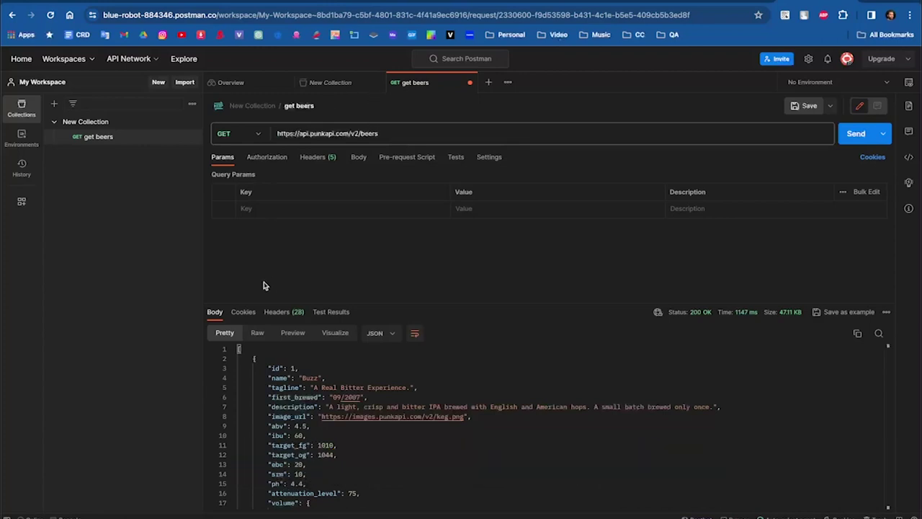
# Switch the "get beers" request's method to POST, to PUT and finally to PATCH, reviewing the available methods.
pyautogui.click(259, 135)
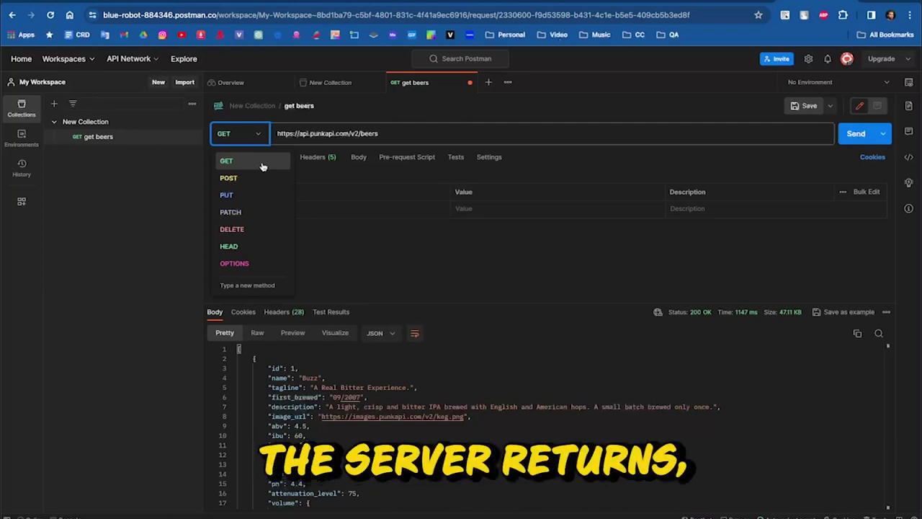
pyautogui.click(229, 178)
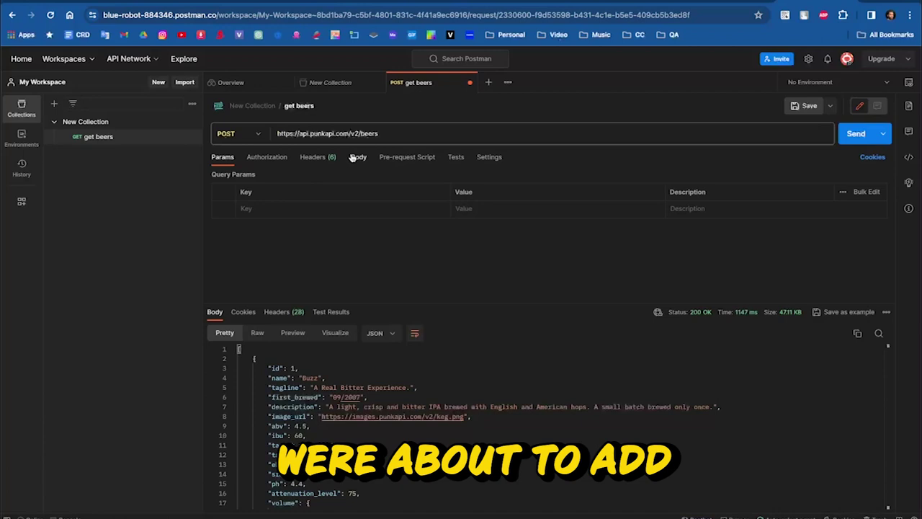
pyautogui.click(261, 135)
pyautogui.click(238, 193)
pyautogui.click(246, 134)
pyautogui.click(245, 212)
pyautogui.click(245, 134)
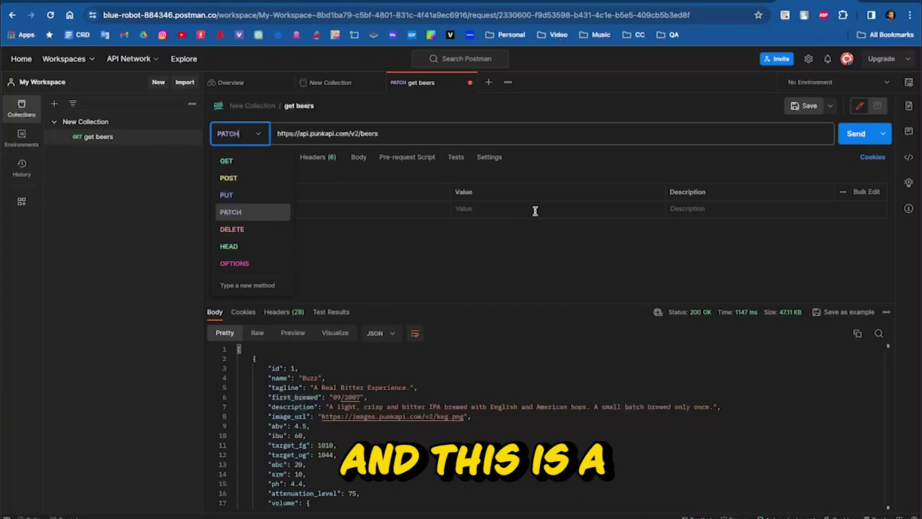
pyautogui.click(434, 248)
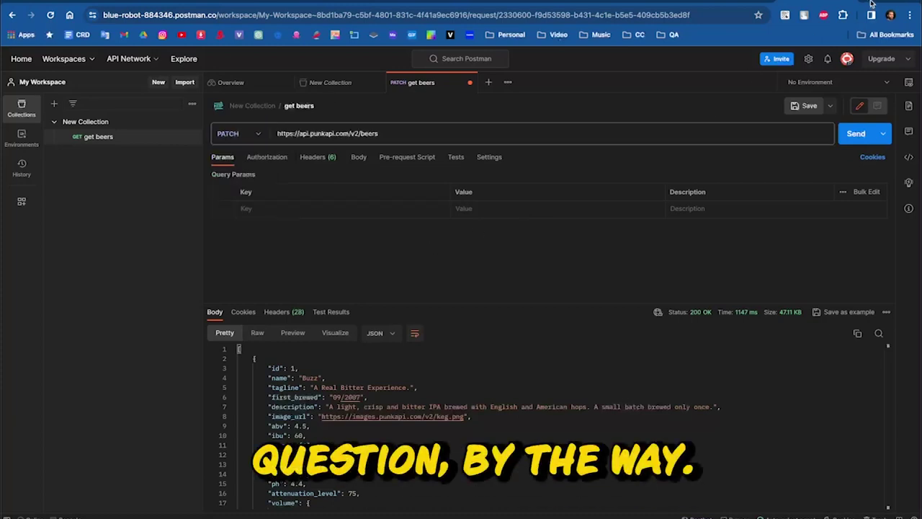
# Switch the "get beers" request's method through POST, PUT, PATCH and DELETE, and finally set it back to GET.
pyautogui.click(249, 138)
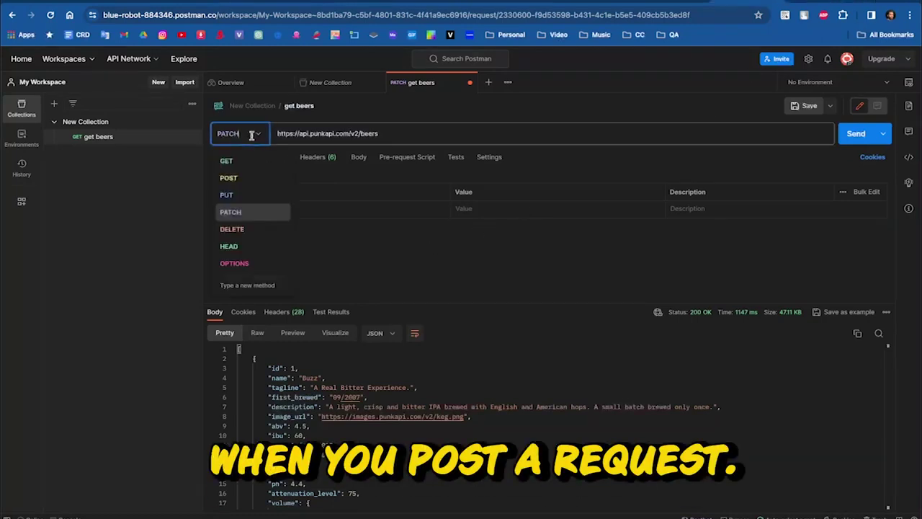
pyautogui.click(249, 180)
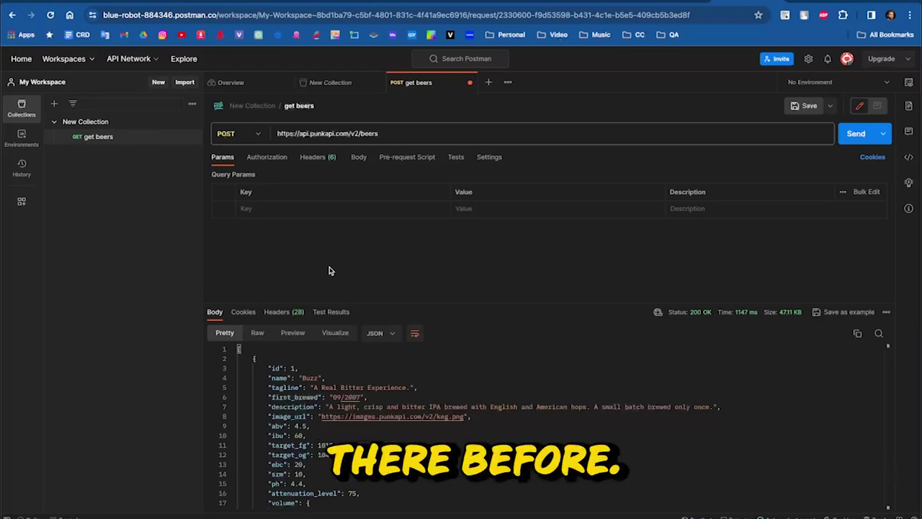
pyautogui.click(235, 133)
pyautogui.click(240, 197)
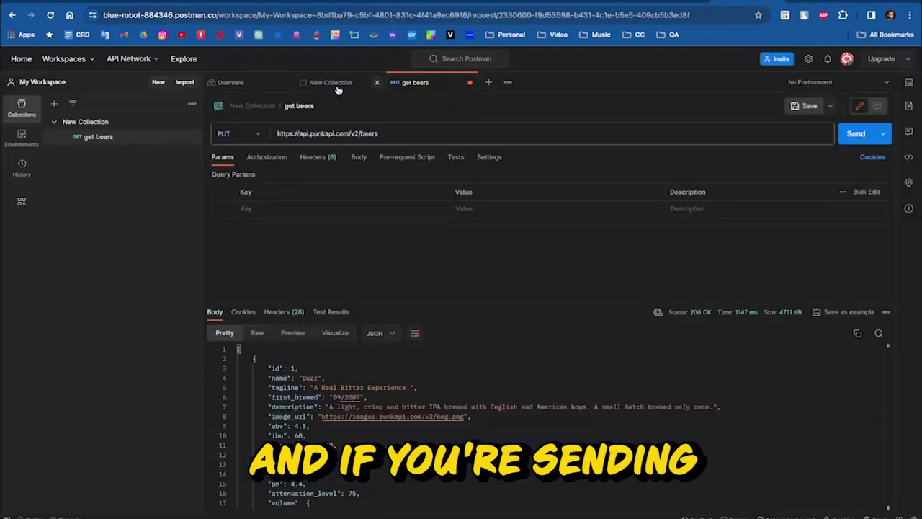
pyautogui.click(234, 133)
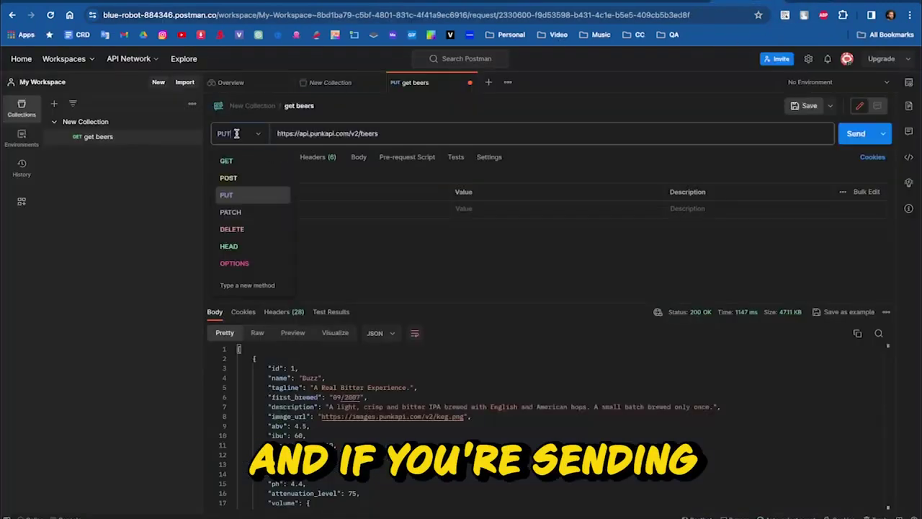
pyautogui.click(247, 205)
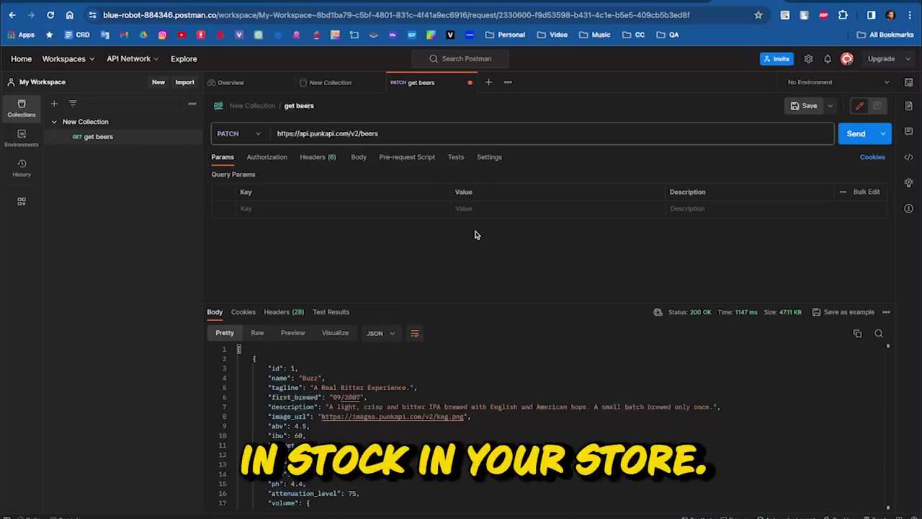
pyautogui.click(238, 133)
pyautogui.click(241, 222)
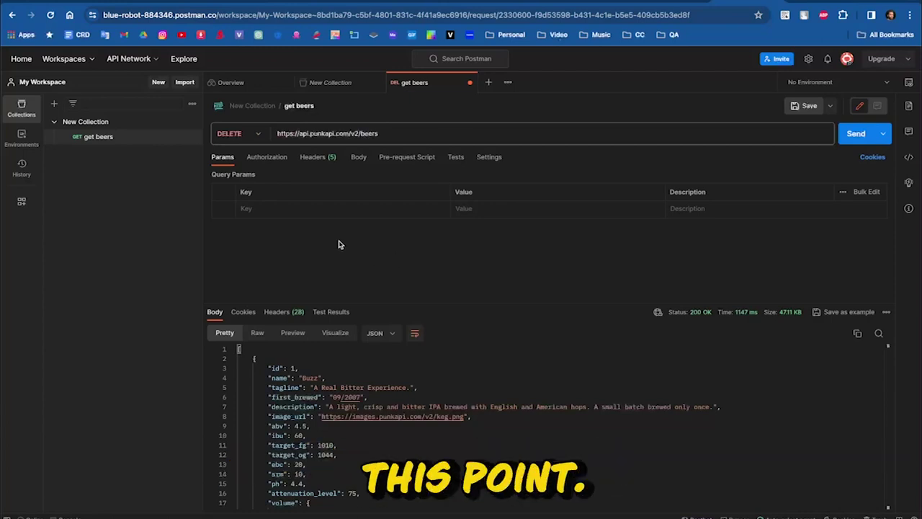
pyautogui.click(236, 134)
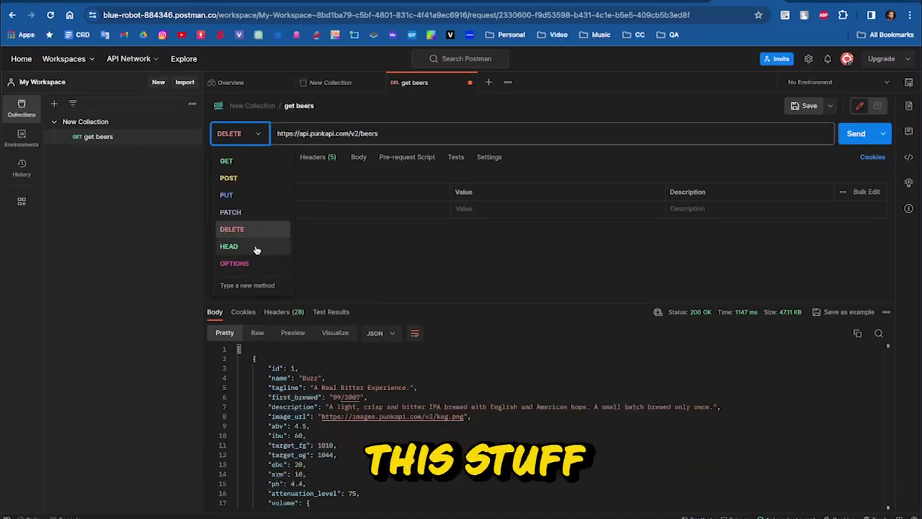
pyautogui.click(226, 165)
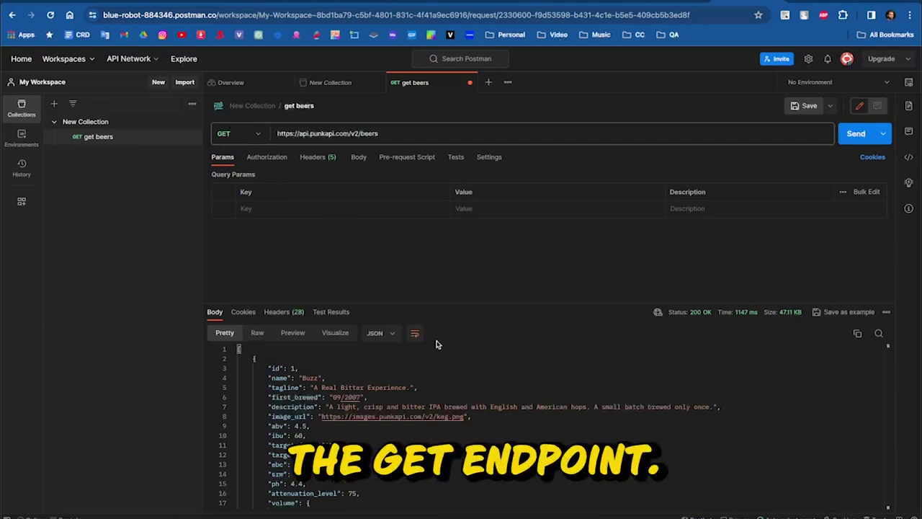
# Examine the parts of the request URL: the api.punkapi.com host, the /v2/beers path and the beers resource.
pyautogui.moveTo(453, 304); pyautogui.dragTo(453, 279)
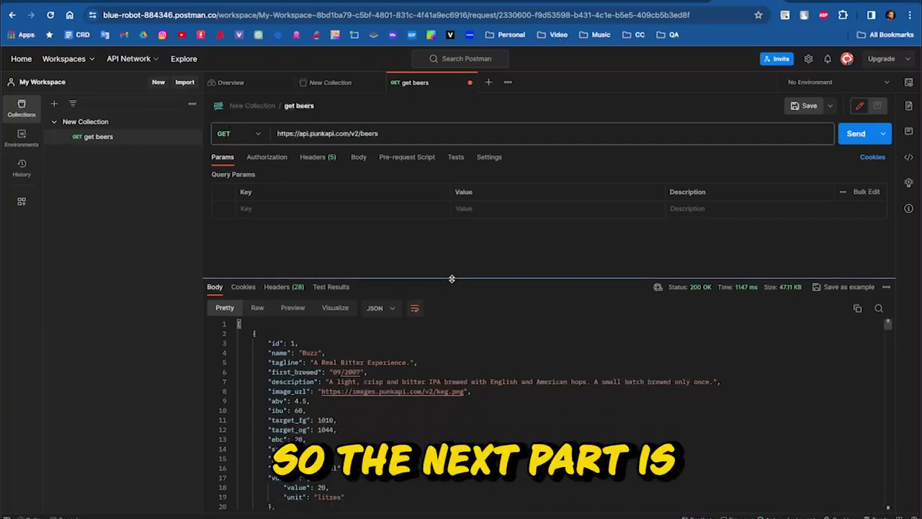
pyautogui.tripleClick(299, 133)
pyautogui.click(371, 133)
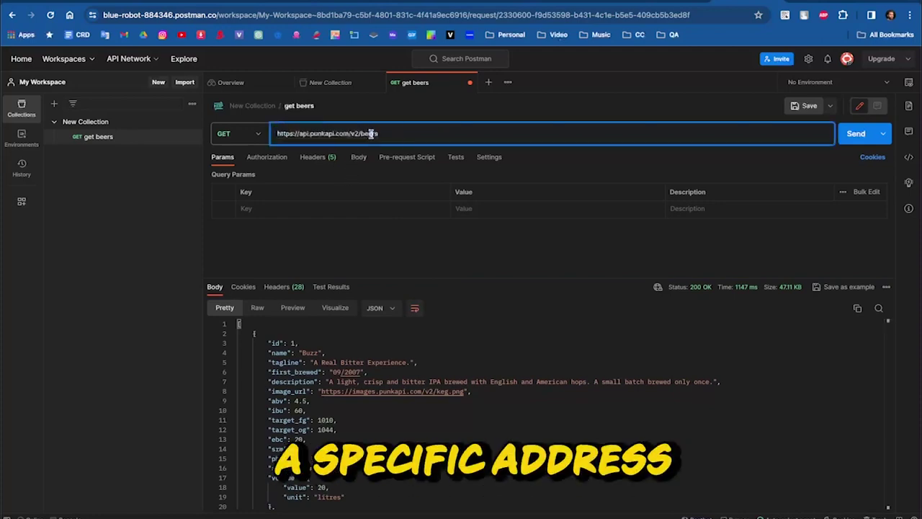
pyautogui.moveTo(351, 134); pyautogui.dragTo(301, 134)
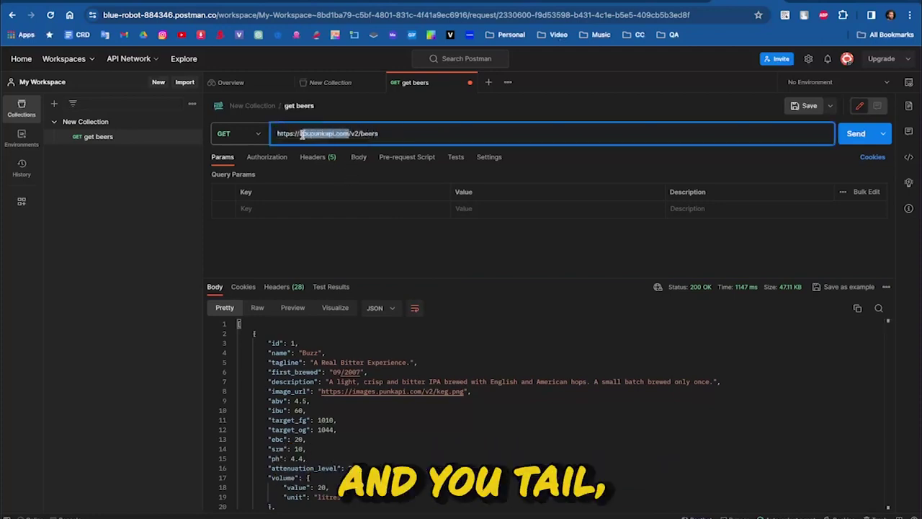
pyautogui.moveTo(378, 134); pyautogui.dragTo(349, 134)
pyautogui.click(381, 134)
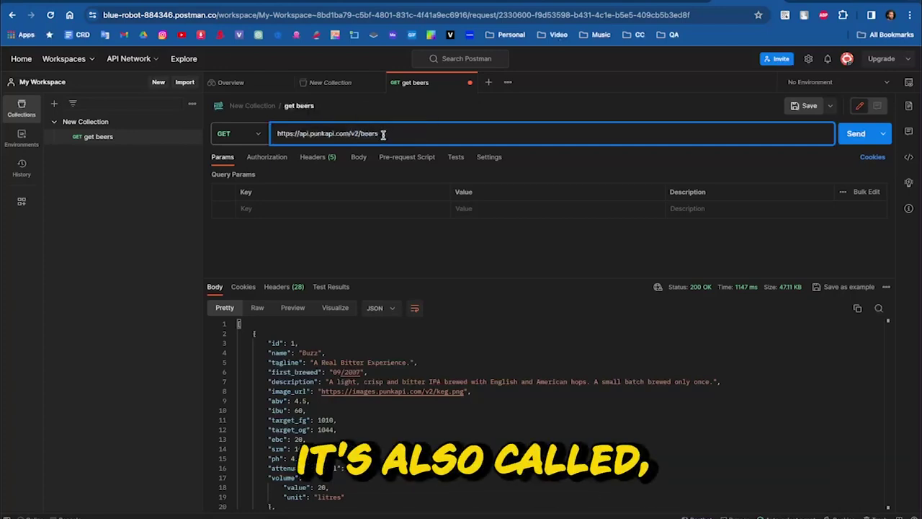
pyautogui.click(382, 137)
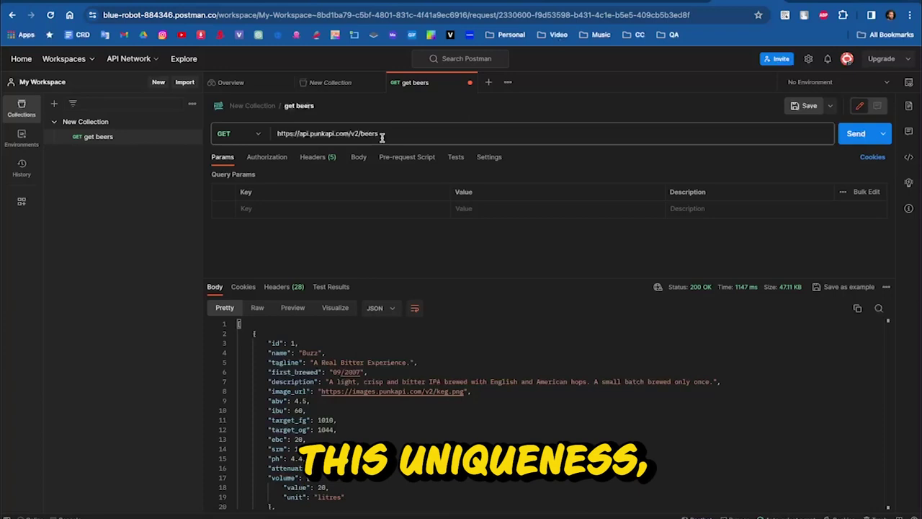
pyautogui.moveTo(382, 137); pyautogui.dragTo(360, 140)
pyautogui.tripleClick(318, 135)
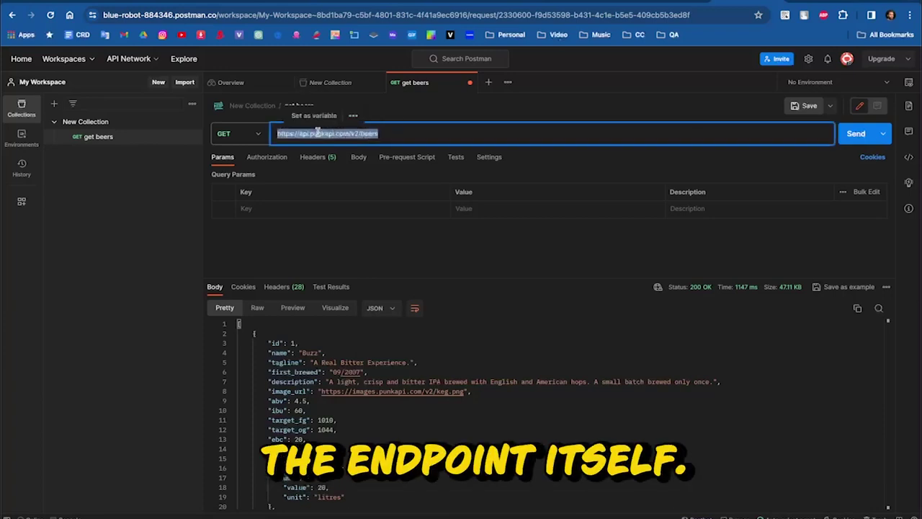
pyautogui.click(389, 135)
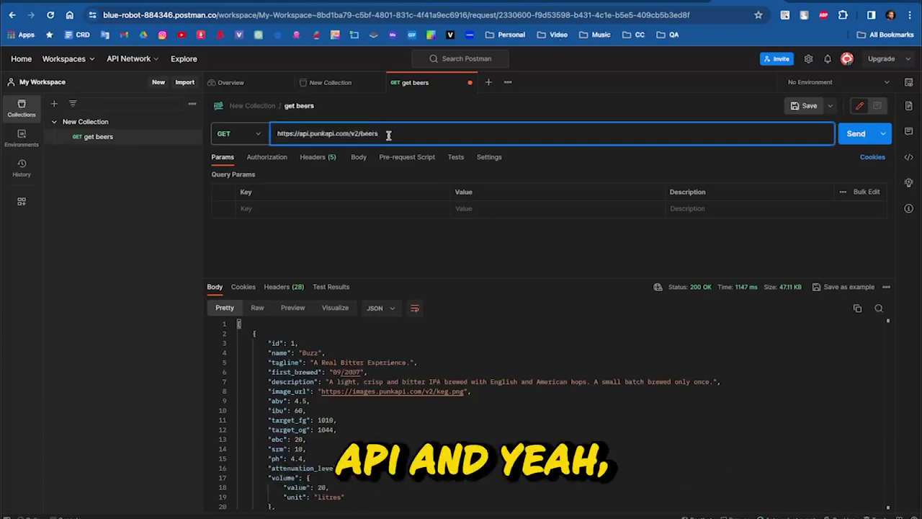
pyautogui.doubleClick(366, 134)
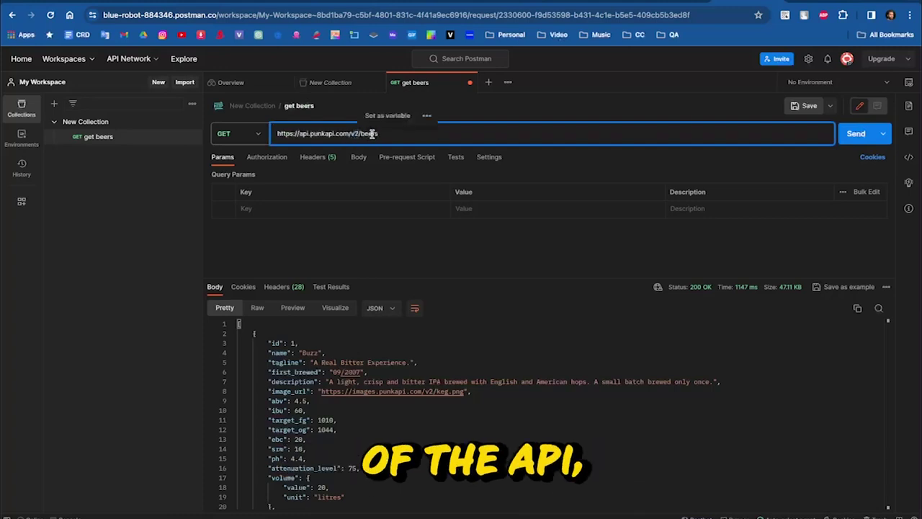
# Send the GET request again and reveal its hidden auto-generated headers, highlighting the User-Agent value.
pyautogui.click(856, 134)
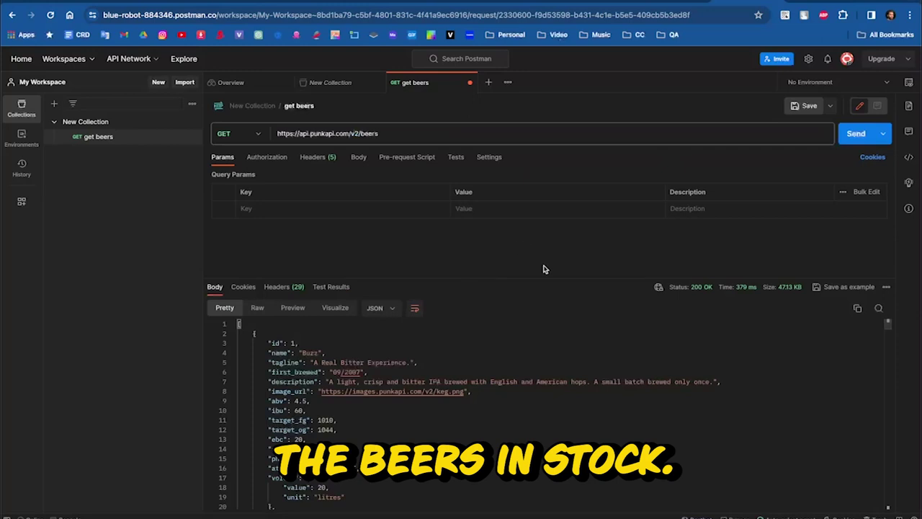
pyautogui.moveTo(544, 277); pyautogui.dragTo(526, 255)
pyautogui.click(318, 157)
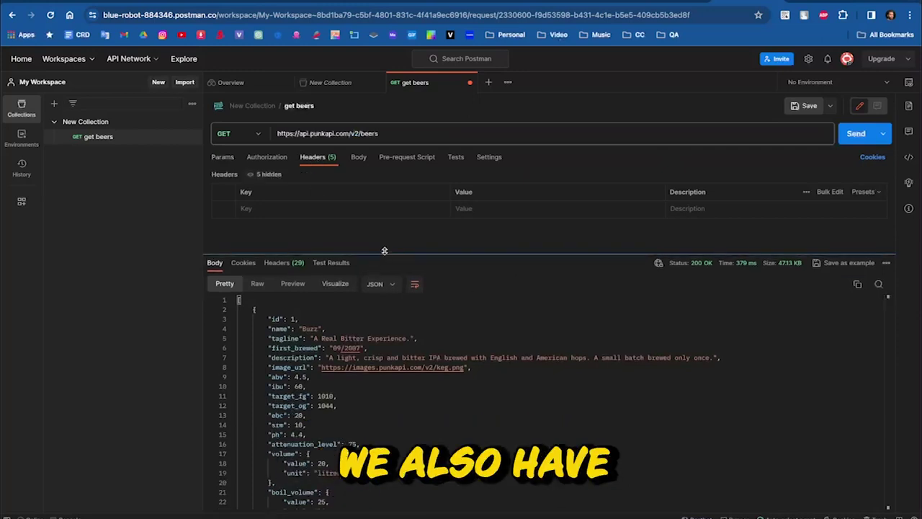
pyautogui.click(264, 174)
pyautogui.moveTo(385, 252); pyautogui.dragTo(506, 309)
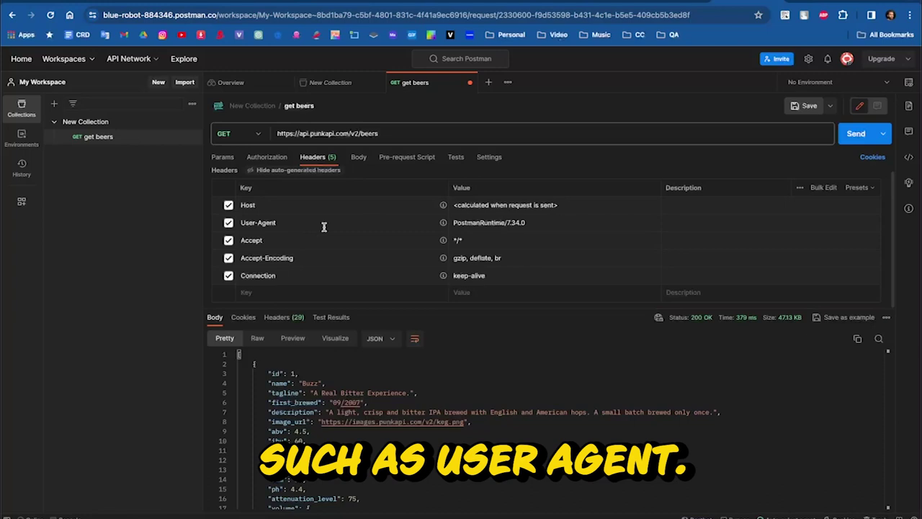
pyautogui.doubleClick(484, 223)
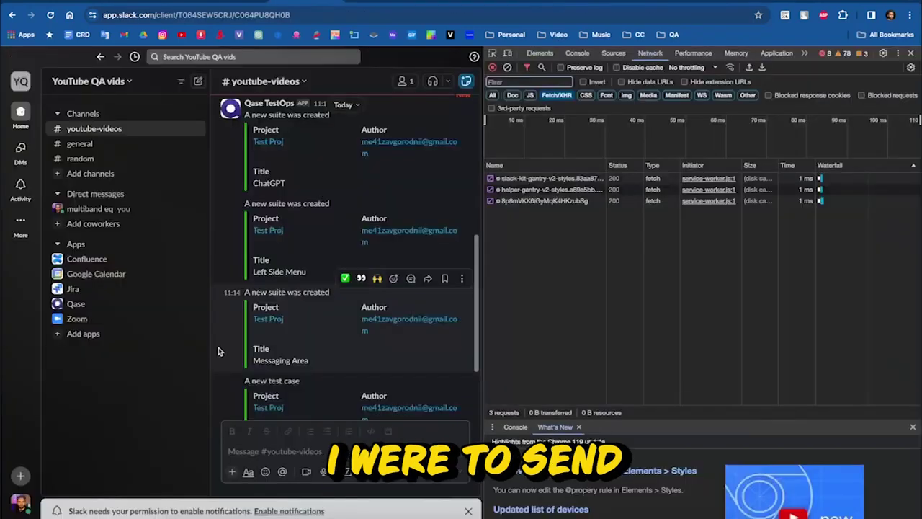
# Switch to Slack's #general channel and examine the User-Agent header of the slack-kit-gantry-v2-styles network request, including its operating system details.
pyautogui.scroll(-3, 364, 320)
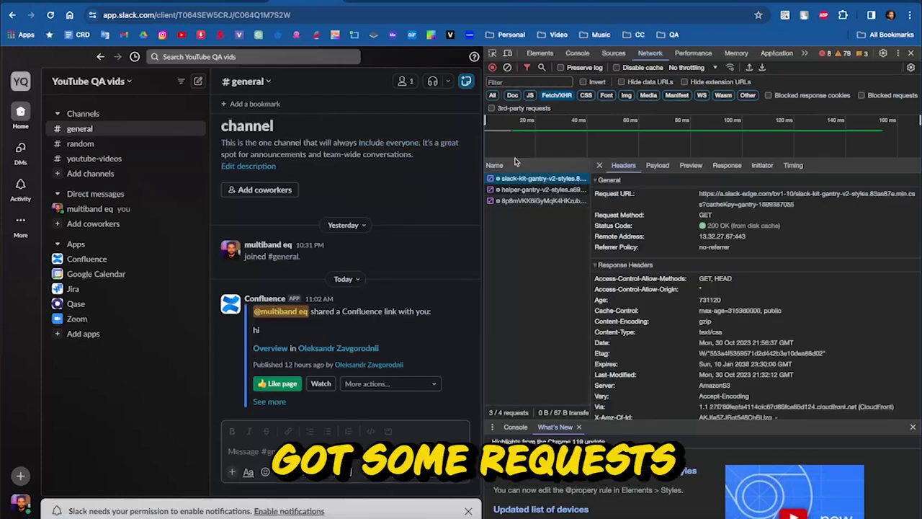
pyautogui.scroll(-5, 650, 401)
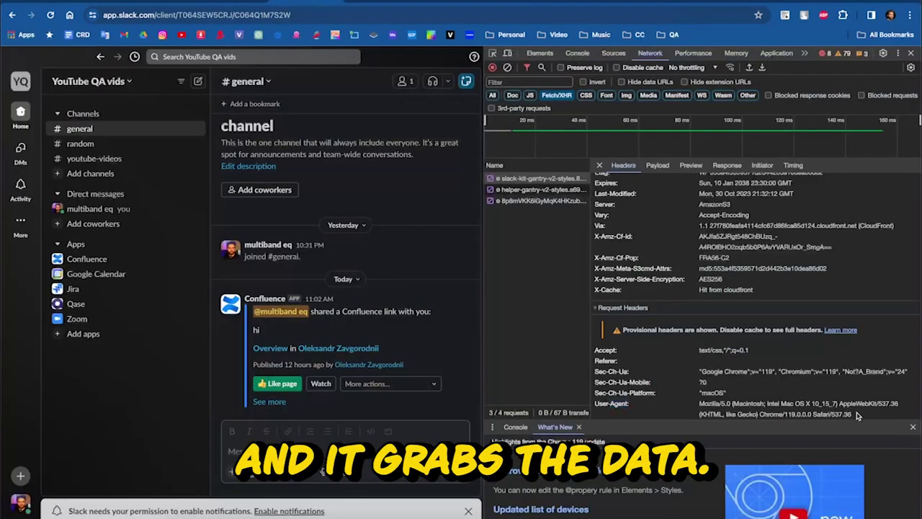
pyautogui.moveTo(856, 415); pyautogui.dragTo(698, 404)
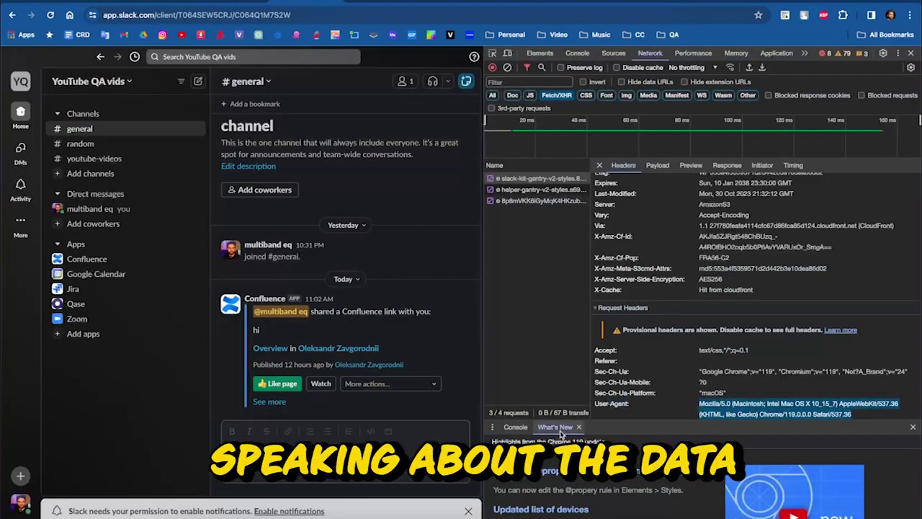
pyautogui.click(578, 427)
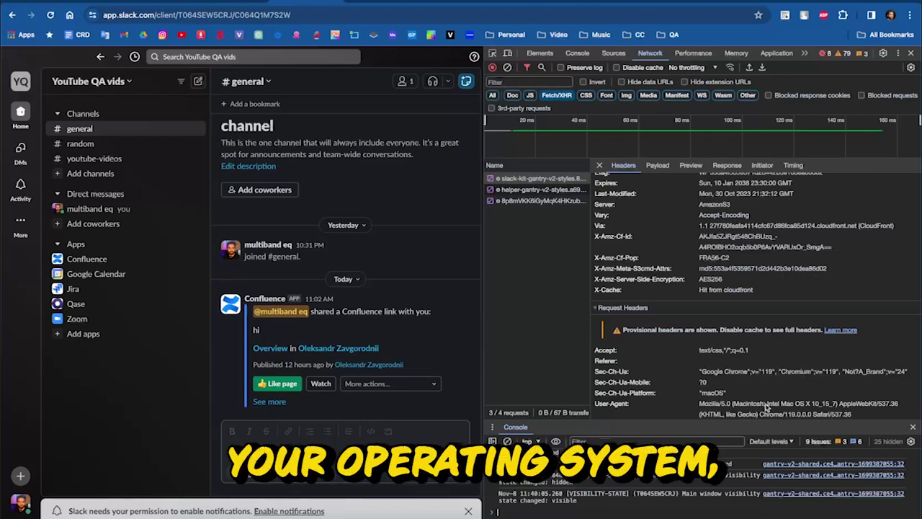
pyautogui.doubleClick(746, 405)
pyautogui.click(756, 408)
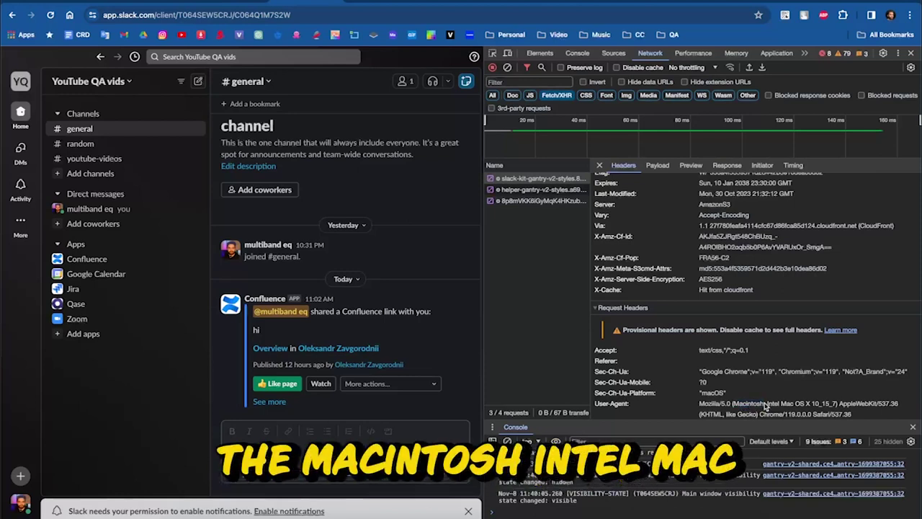
pyautogui.moveTo(767, 406); pyautogui.dragTo(822, 405)
pyautogui.click(819, 406)
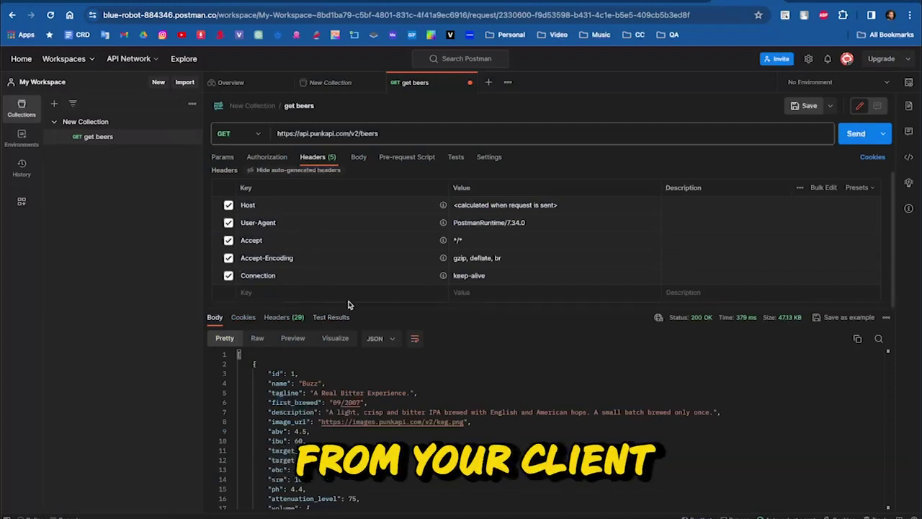
# Switch back to Postman, check the request's authorization settings, and return to its headers with a larger response area.
pyautogui.click(263, 156)
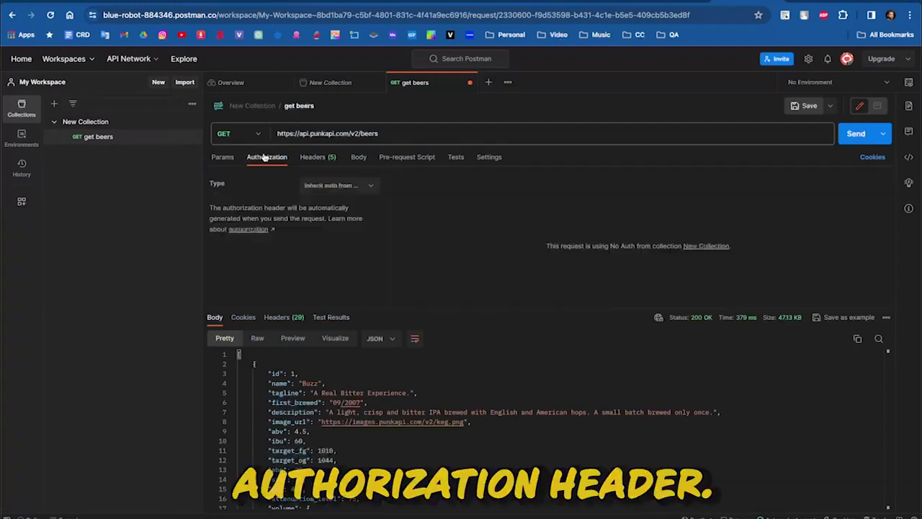
pyautogui.click(327, 160)
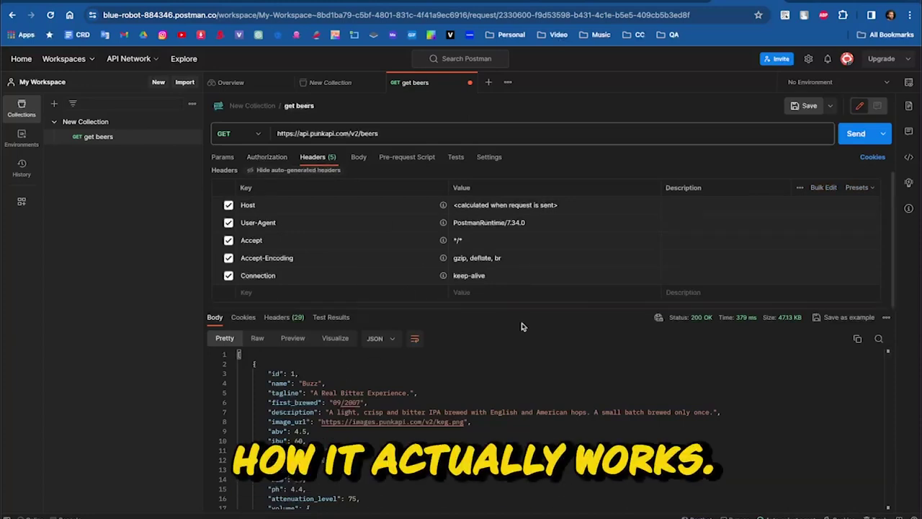
pyautogui.moveTo(478, 308); pyautogui.dragTo(476, 242)
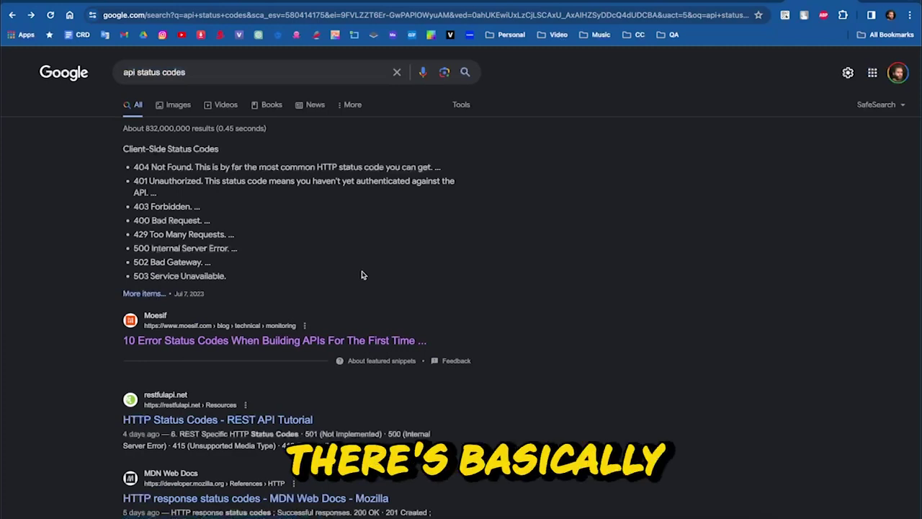
# Look at the 404 entry in the Google results for "api status codes" and review the beers response body in Postman.
pyautogui.doubleClick(142, 166)
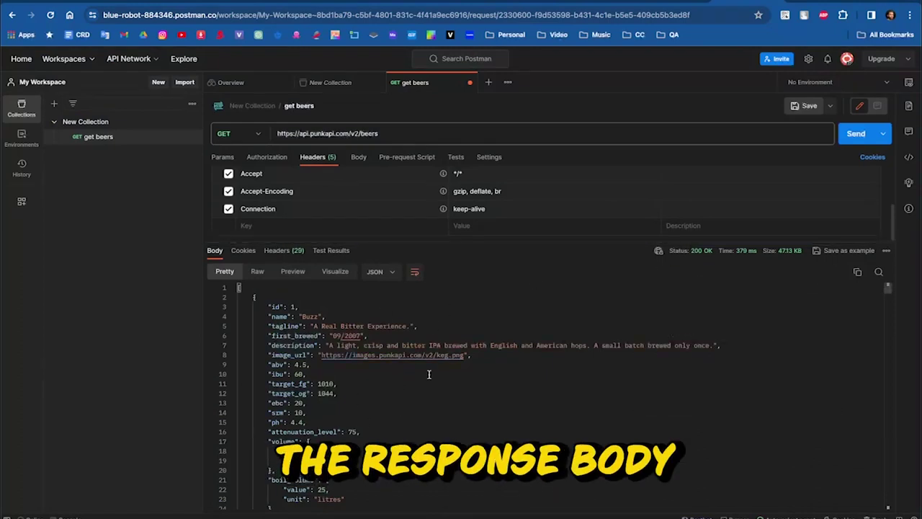
pyautogui.scroll(-10, 429, 374)
pyautogui.scroll(-5, 420, 376)
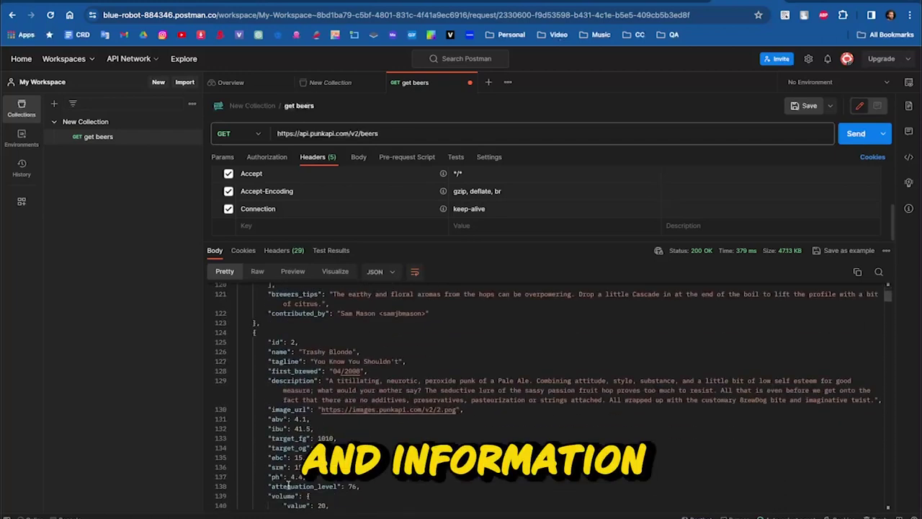
pyautogui.scroll(-2, 547, 396)
pyautogui.scroll(15, 548, 396)
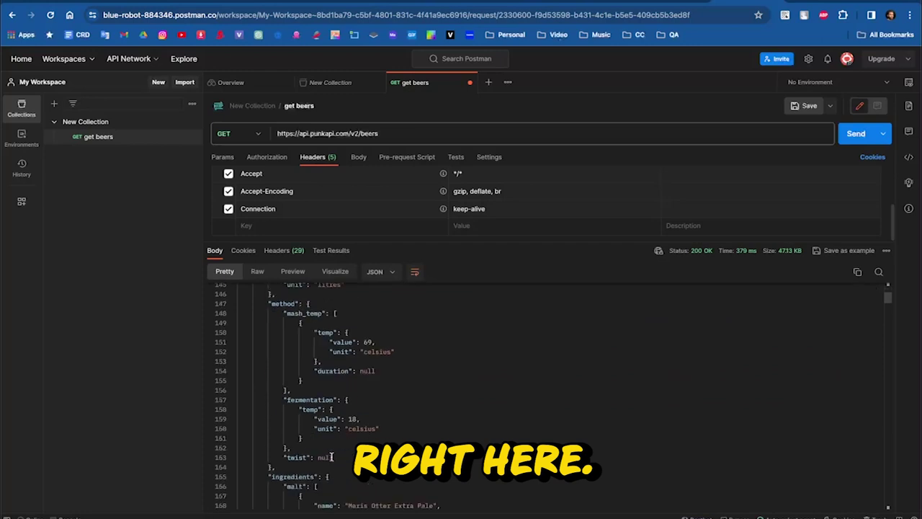
# Append "safsdfds" to the request URL and send the GET request to the invalid endpoint.
pyautogui.click(398, 134)
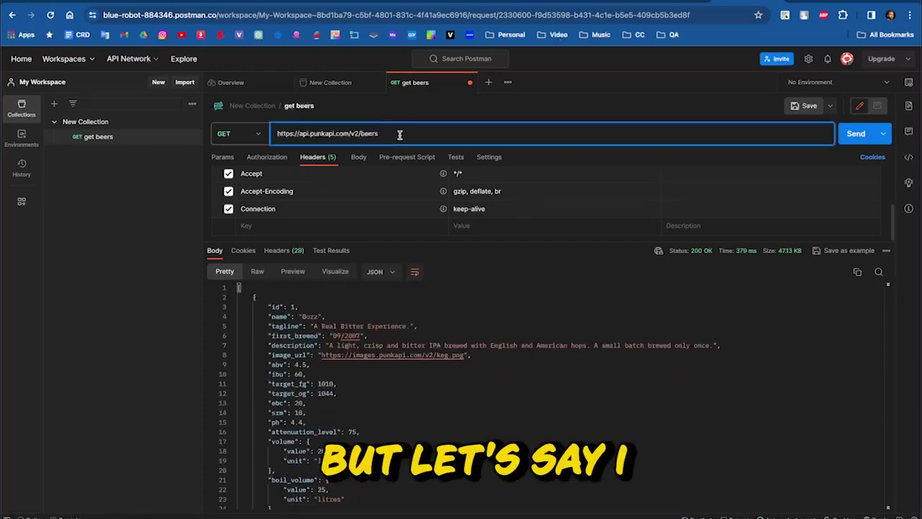
pyautogui.write('satsdfds')
pyautogui.click(855, 133)
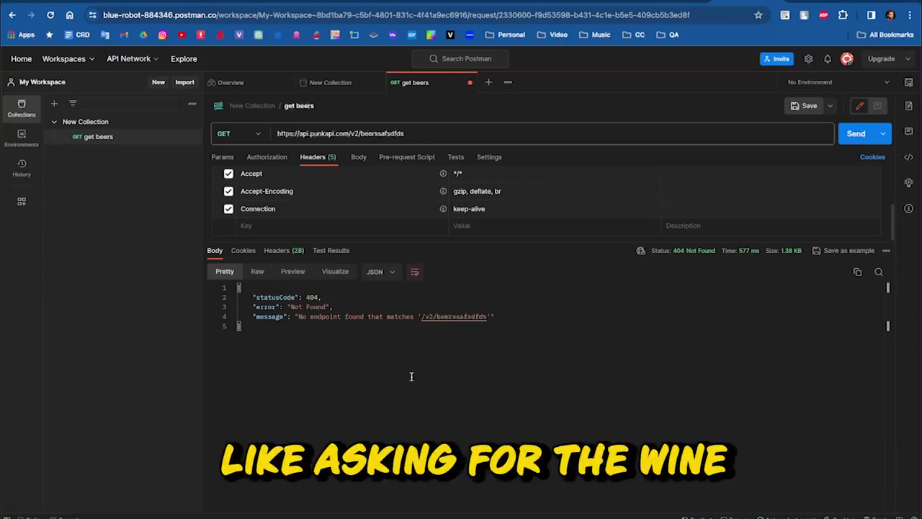
# Remove the appended "safsdfds" from the request URL so that it ends in beers.
pyautogui.click(420, 134)
pyautogui.press('BackSpace')
pyautogui.press('BackSpace')
pyautogui.press('BackSpace')
pyautogui.press('BackSpace')
pyautogui.press('BackSpace')
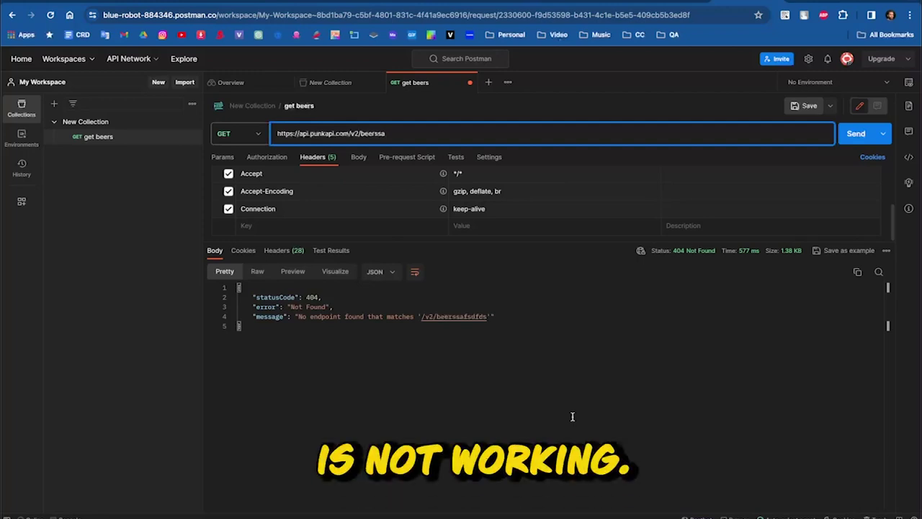
pyautogui.press('BackSpace')
pyautogui.press('BackSpace')
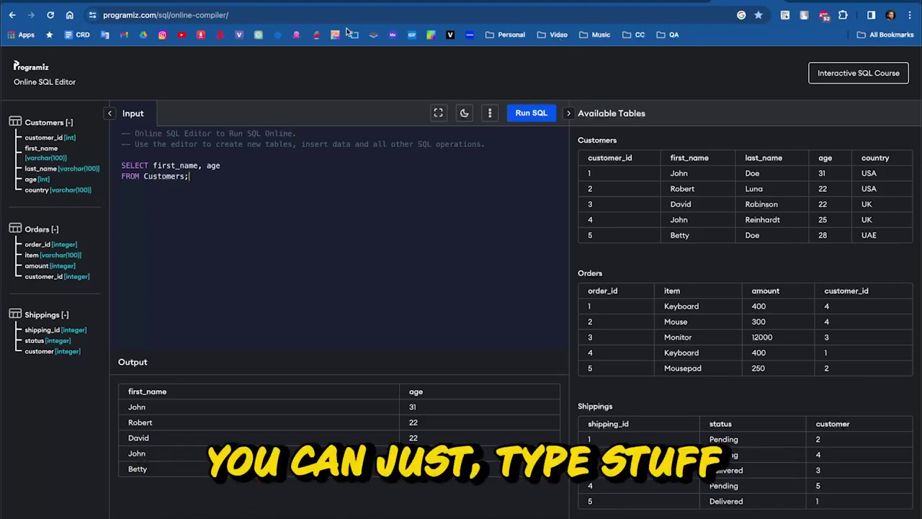
# Look at ChatGPT, return to the Programiz SQL editor, and examine the customer_id and first_name columns of the Customers table.
pyautogui.click(376, 3)
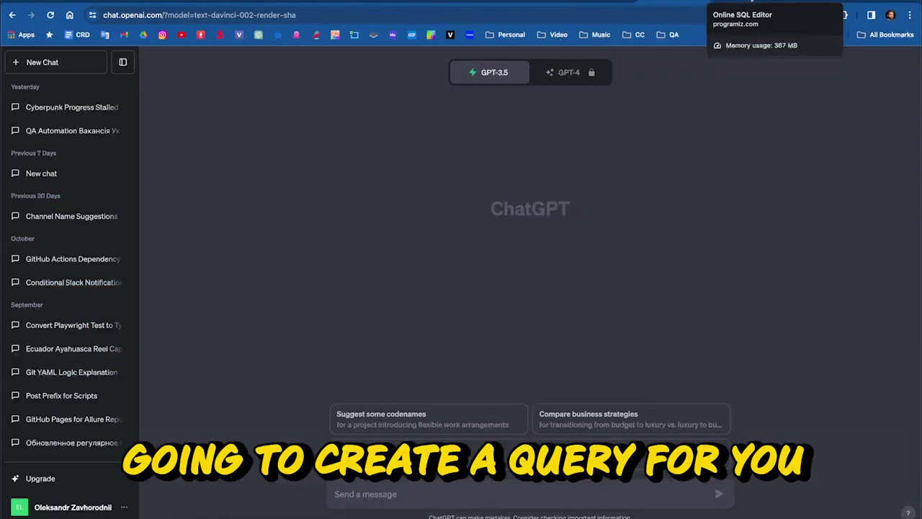
pyautogui.click(752, 2)
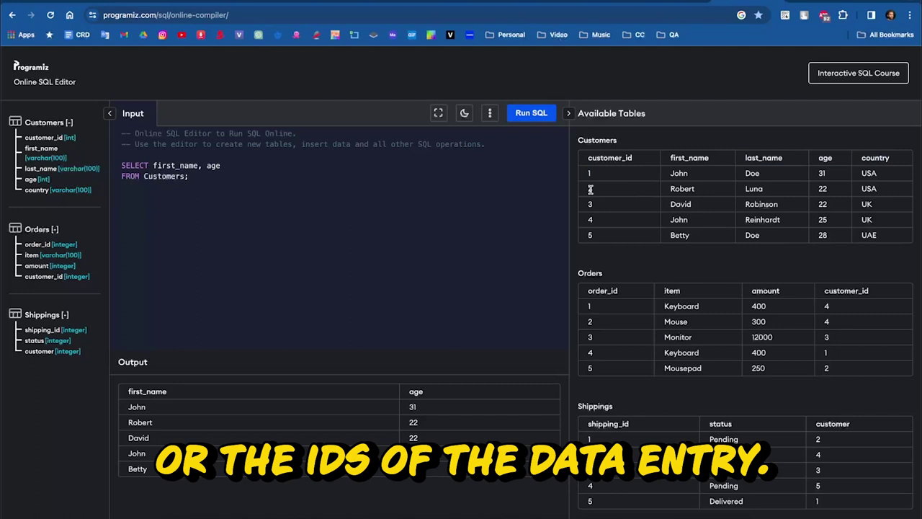
pyautogui.doubleClick(616, 159)
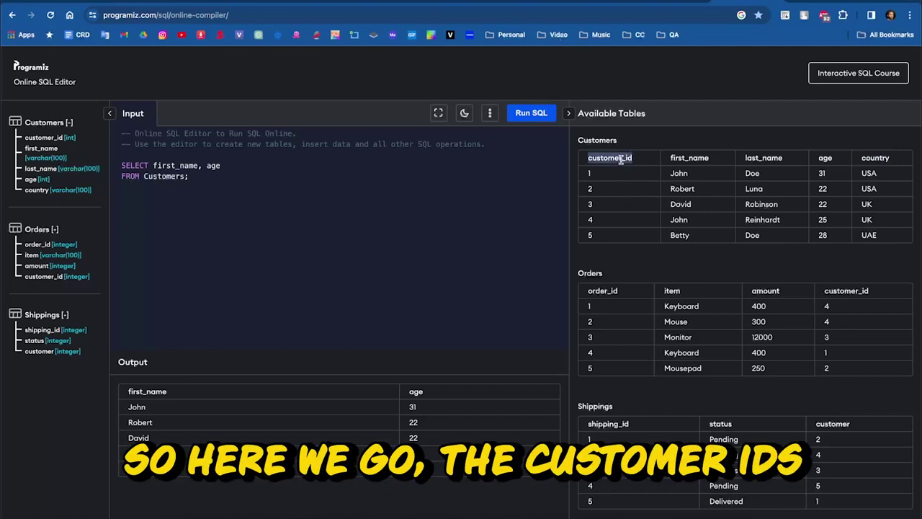
pyautogui.doubleClick(590, 188)
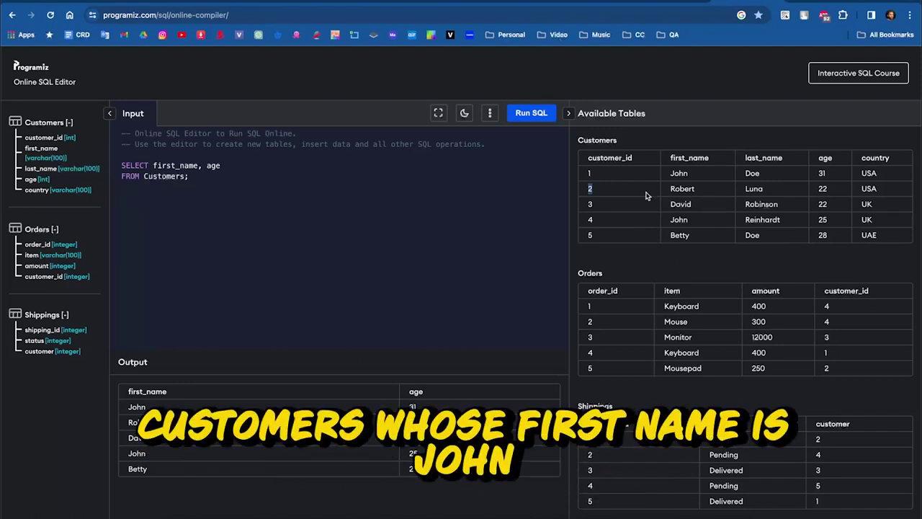
pyautogui.doubleClick(689, 159)
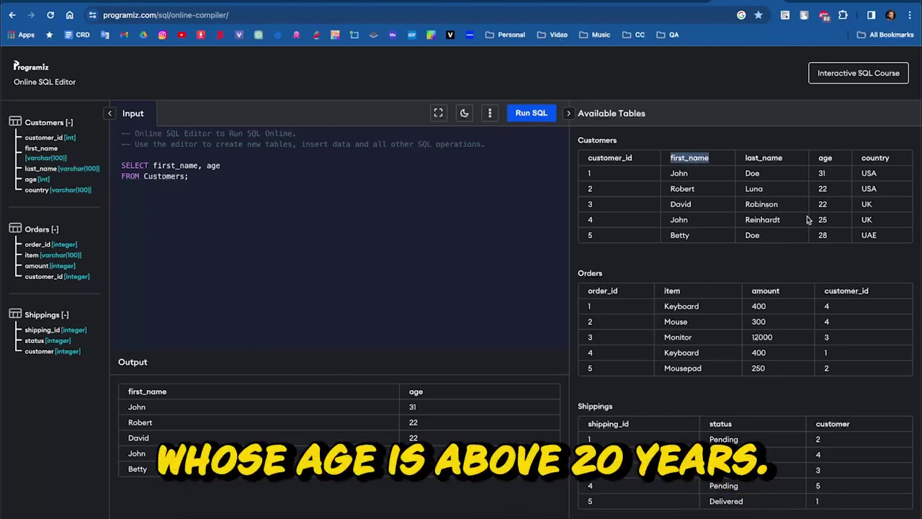
# Copy the Customers table's column headers into a ChatGPT message beginning "I've got an SQL table with such params:".
pyautogui.moveTo(897, 158); pyautogui.dragTo(588, 160)
pyautogui.hotkey('ctrl', 'c')
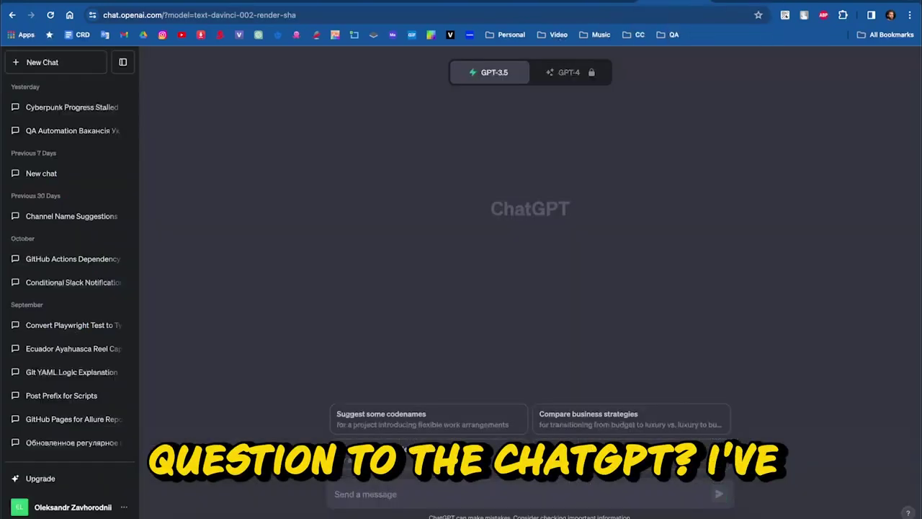
pyautogui.write("I've got ")
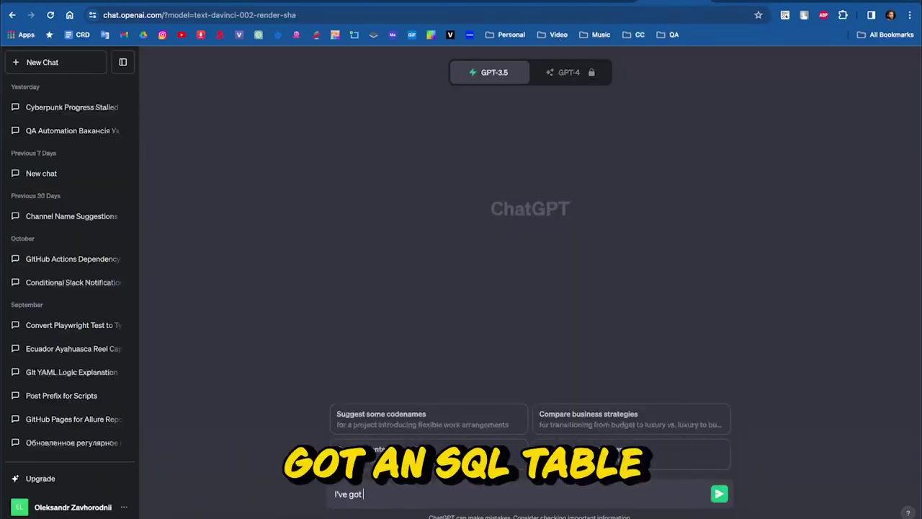
pyautogui.write('an SQL')
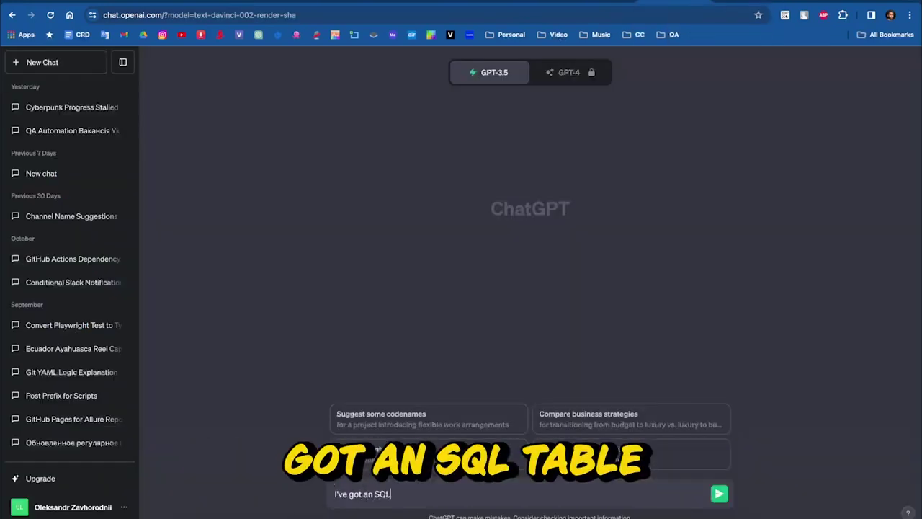
pyautogui.write(' table with such params')
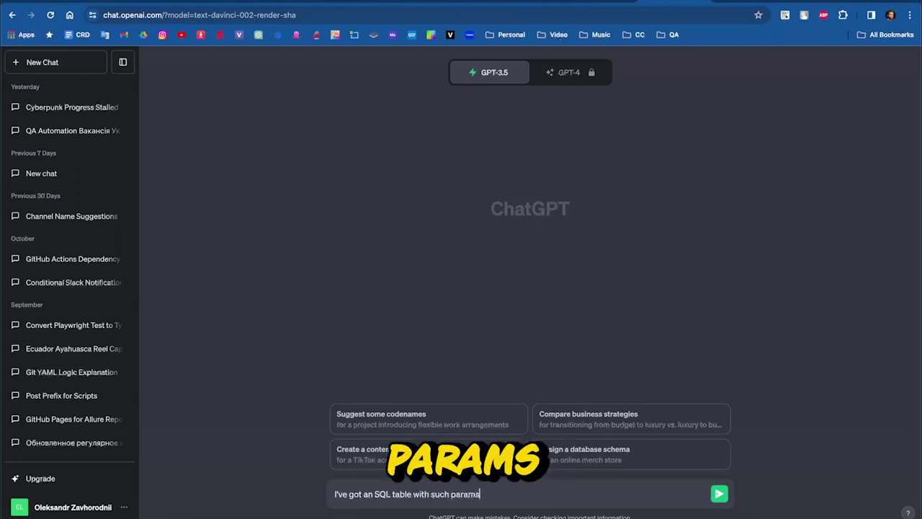
pyautogui.hotkey('shift', 'Return')
pyautogui.hotkey('ctrl', 'v')
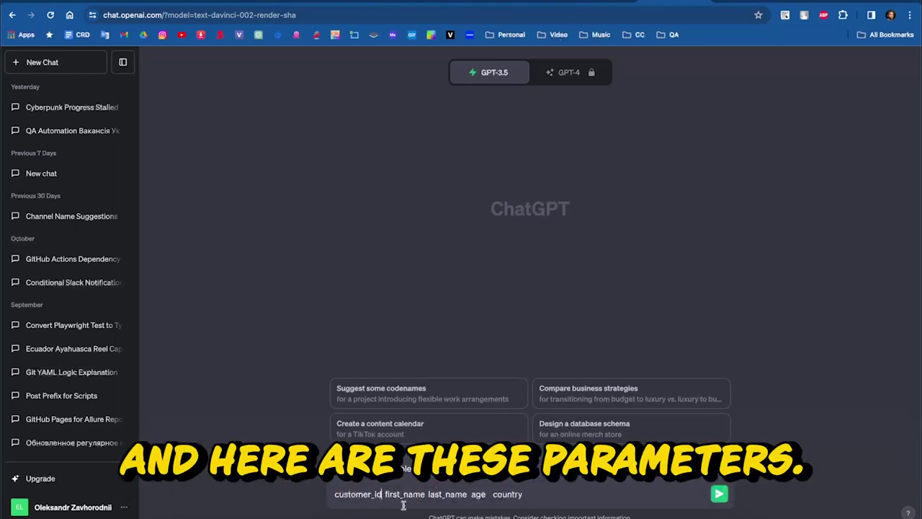
# Add the Customers rows and the task of querying customers with the first row's first name and age above 20 years, and send the prompt.
pyautogui.hotkey('shift', 'Return')
pyautogui.write('The task is:')
pyautogui.hotkey('shift', 'Return')
pyautogui.write('- give me the')
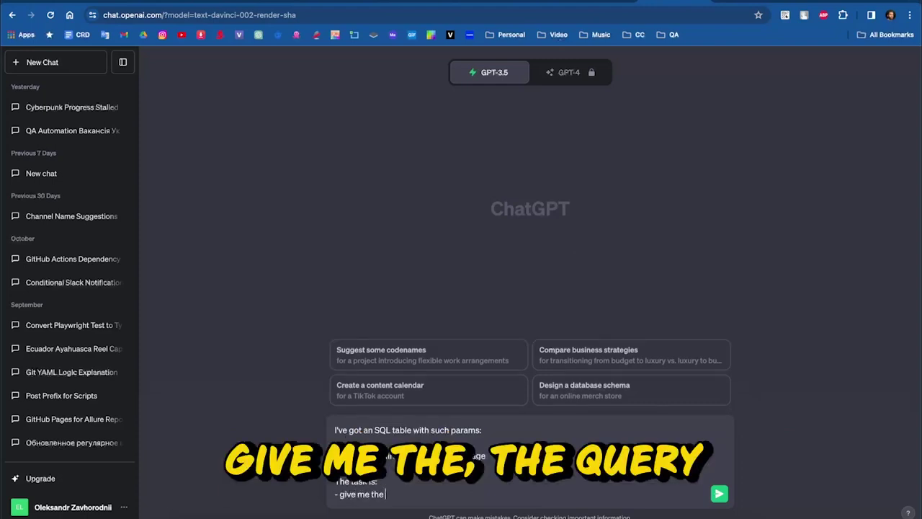
pyautogui.write(' query')
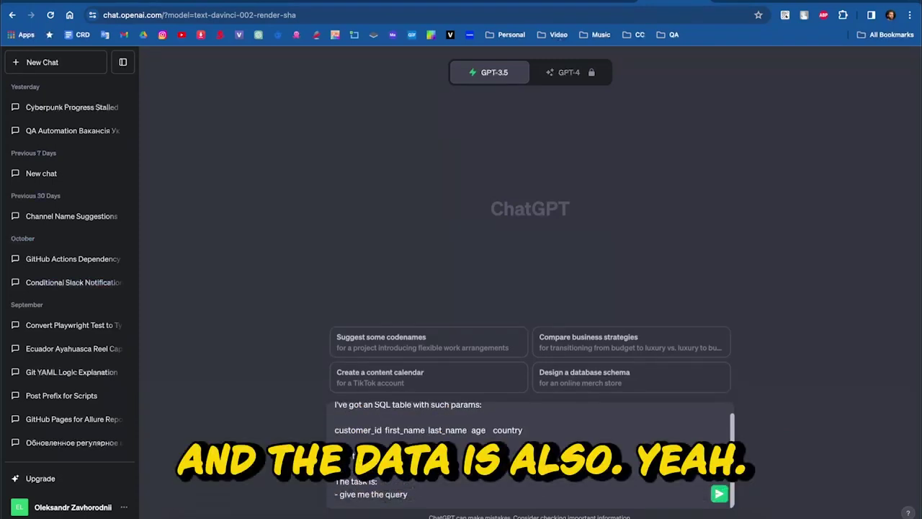
pyautogui.scroll(-3, 486, 505)
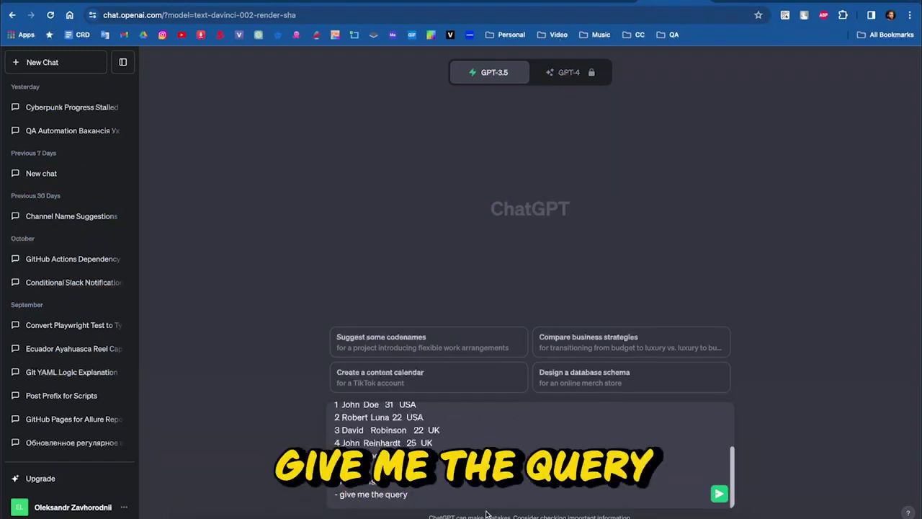
pyautogui.write('which')
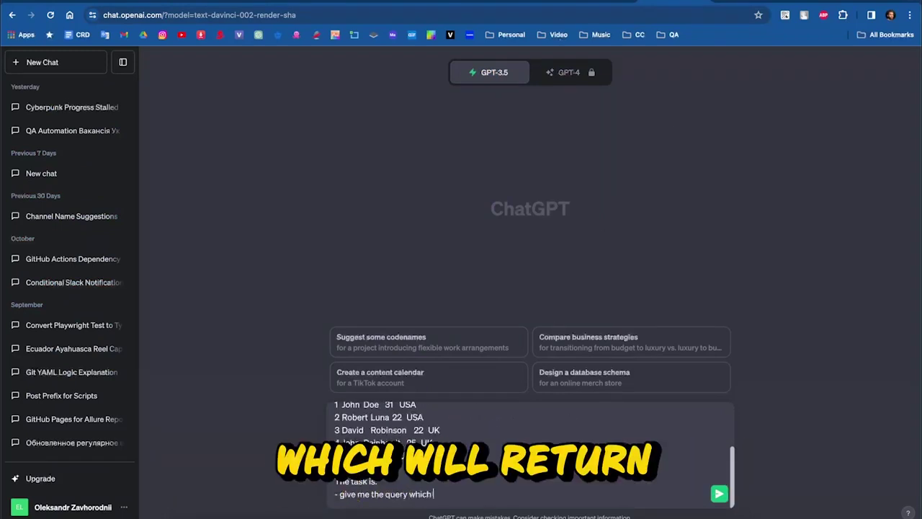
pyautogui.write(' will return all')
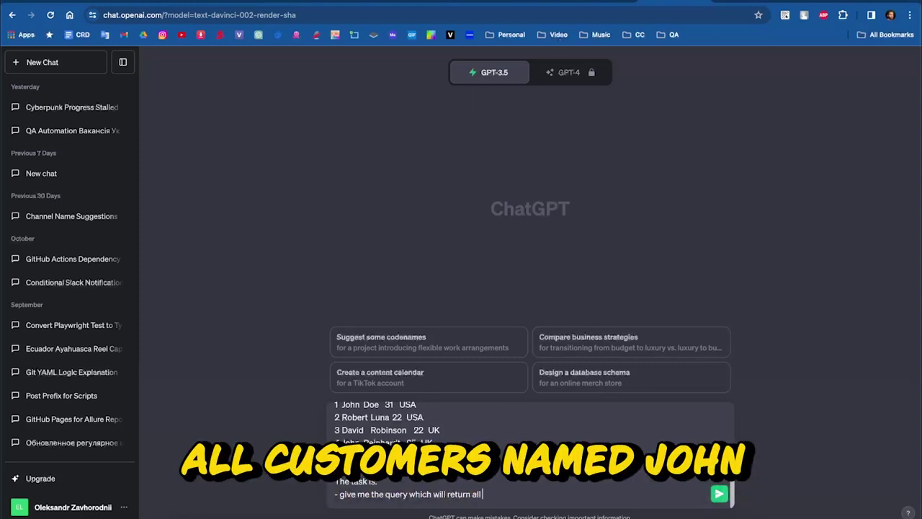
pyautogui.write(' customers named John and')
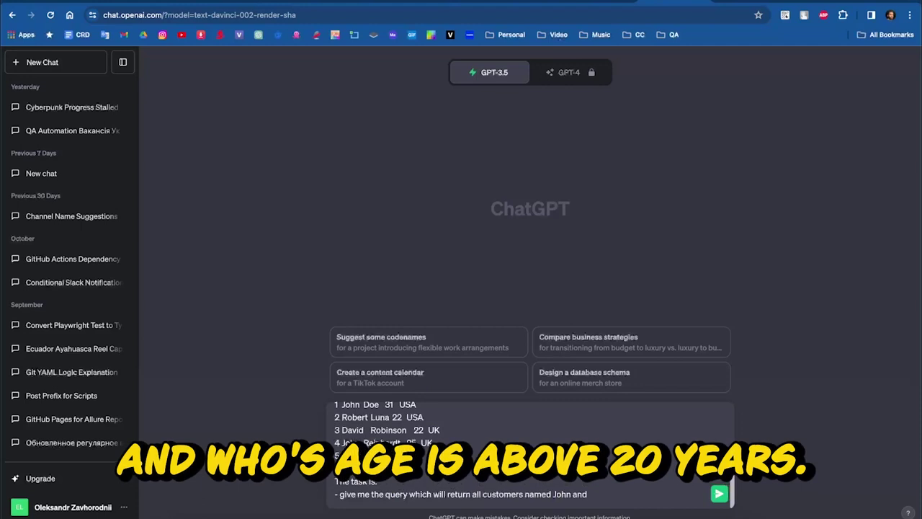
pyautogui.write(' whose age is above 20 years')
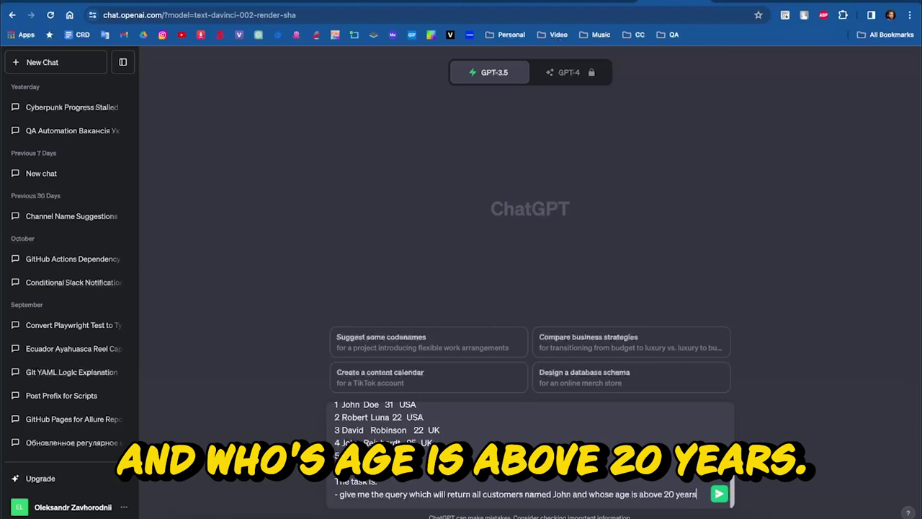
pyautogui.press('Return')
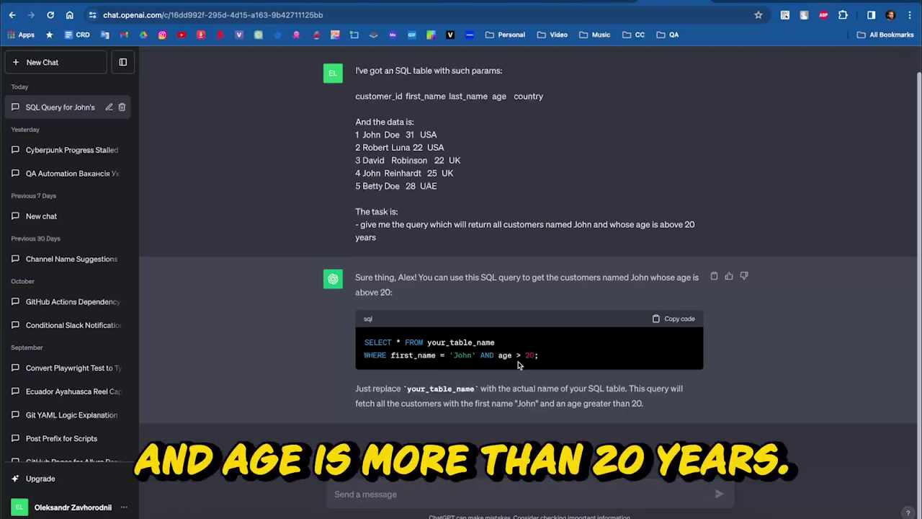
# Copy ChatGPT's generated SQL query and replace the existing query in the Programiz SQL editor with it.
pyautogui.moveTo(546, 357); pyautogui.dragTo(364, 341)
pyautogui.hotkey('ctrl', 'c')
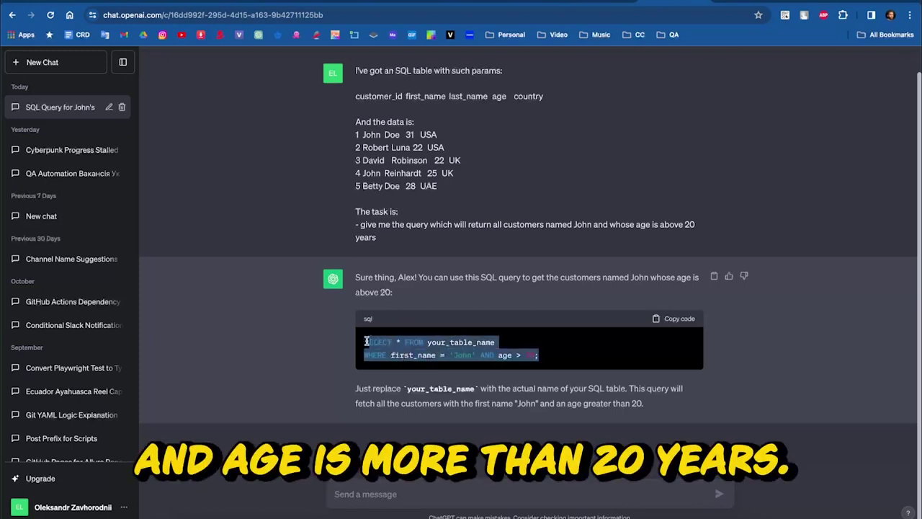
pyautogui.click(675, 319)
pyautogui.click(743, 3)
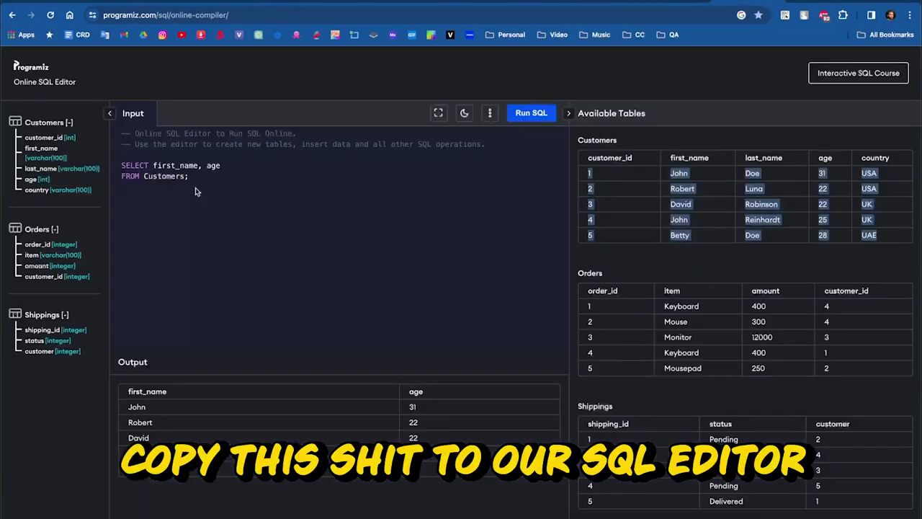
pyautogui.hotkey('ctrl', 'a')
pyautogui.hotkey('ctrl', 'v')
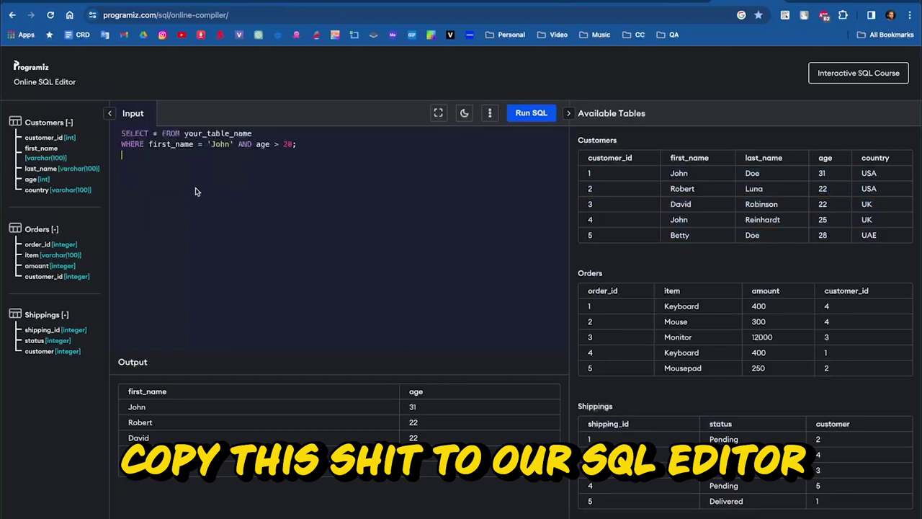
# Replace your_table_name in the query with Customers and run the query.
pyautogui.doubleClick(599, 141)
pyautogui.hotkey('ctrl', 'c')
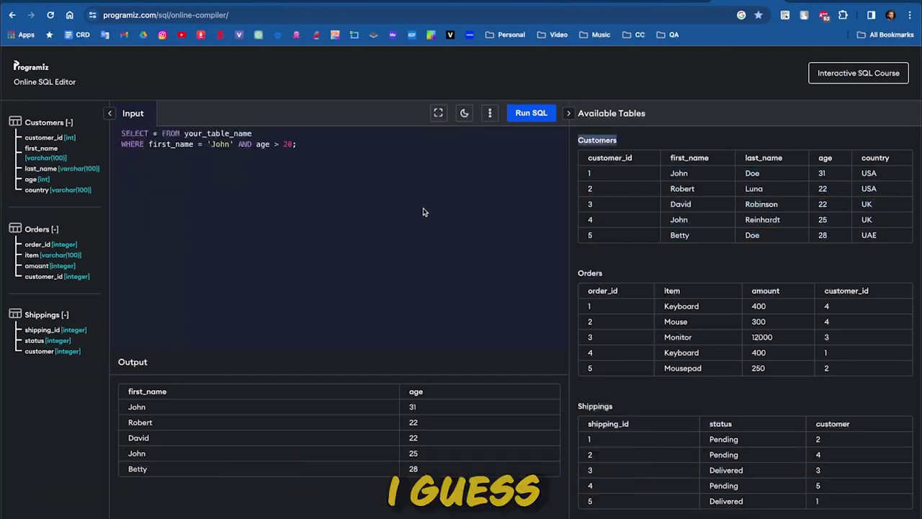
pyautogui.doubleClick(225, 135)
pyautogui.hotkey('ctrl', 'v')
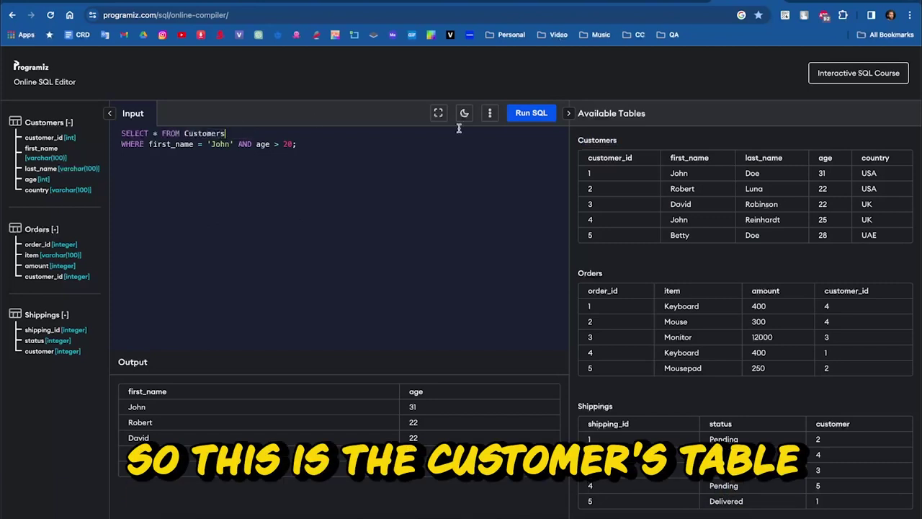
pyautogui.click(528, 121)
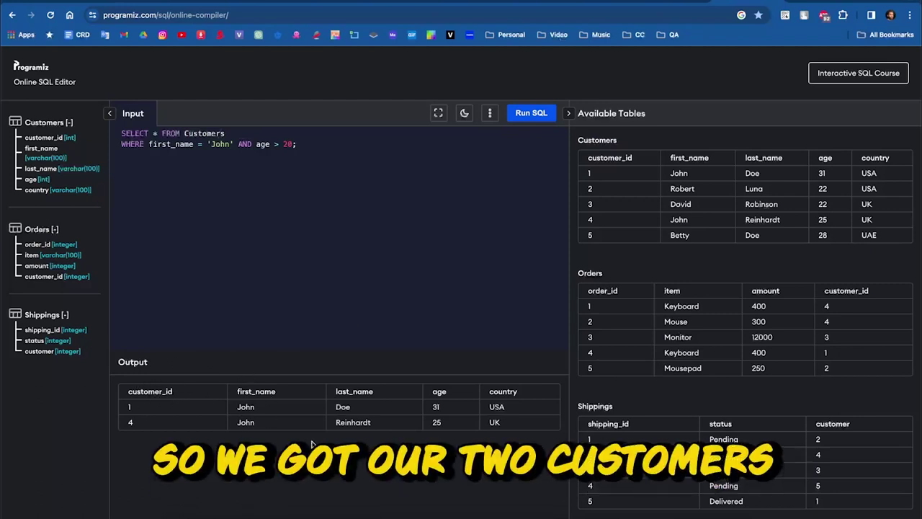
# Check the first names and ages of the customers in the query output.
pyautogui.doubleClick(245, 422)
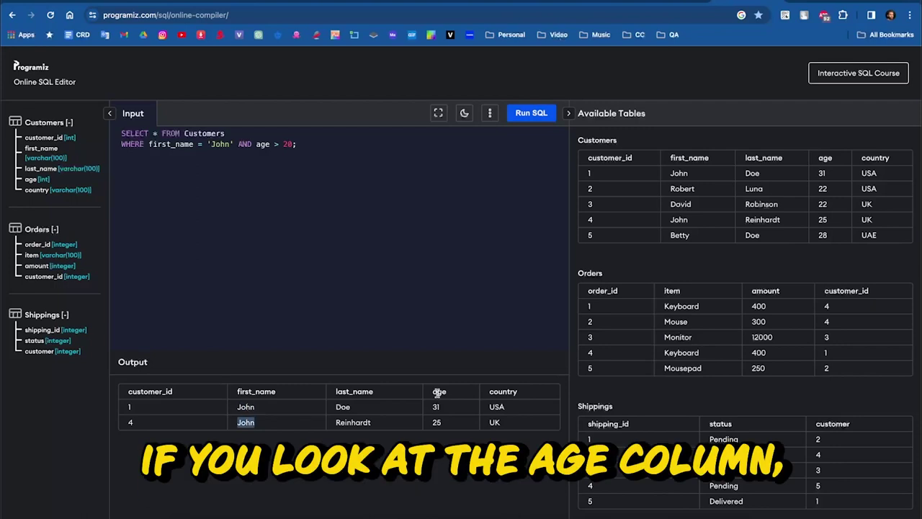
pyautogui.doubleClick(438, 391)
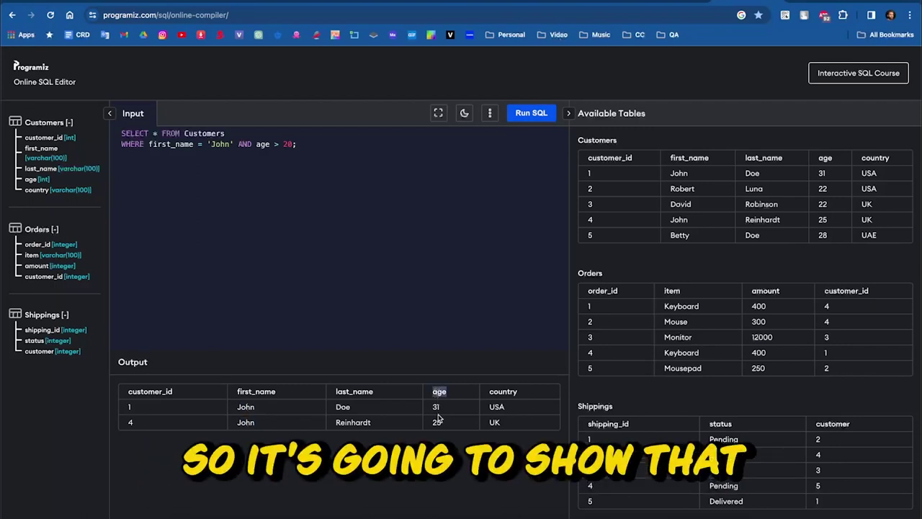
pyautogui.doubleClick(436, 406)
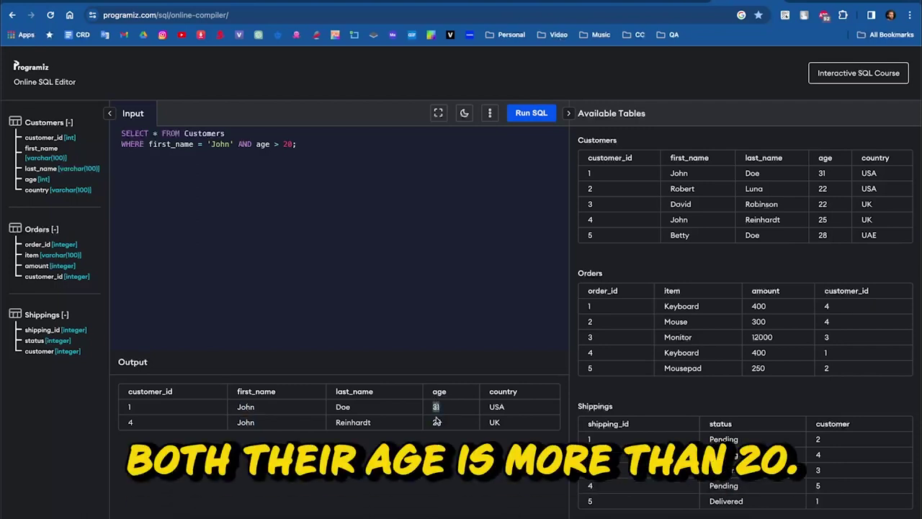
pyautogui.doubleClick(436, 422)
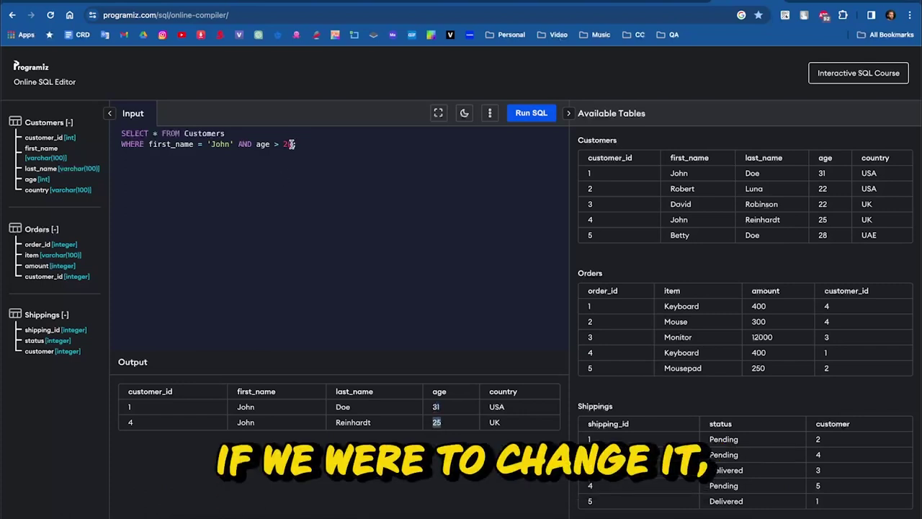
# Change the query's age condition to greater than 25 and run it.
pyautogui.press('BackSpace')
pyautogui.press('BackSpace')
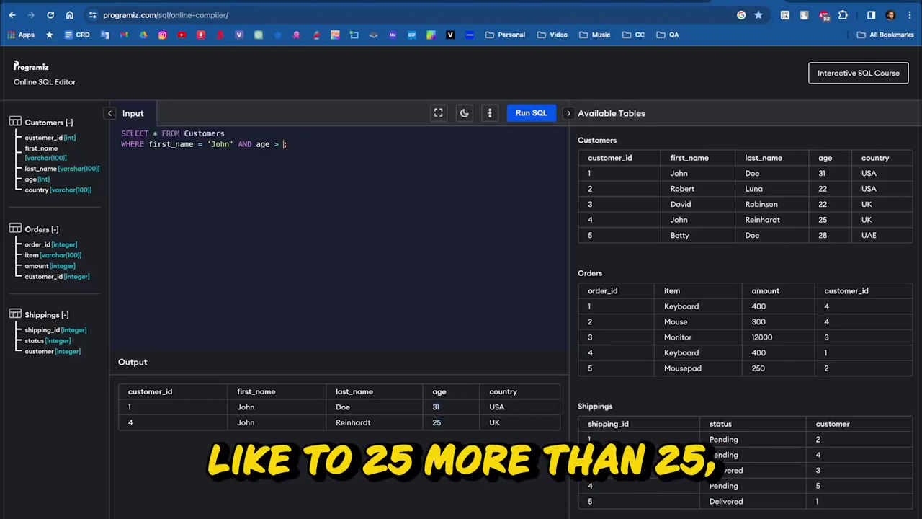
pyautogui.write('25')
pyautogui.click(537, 113)
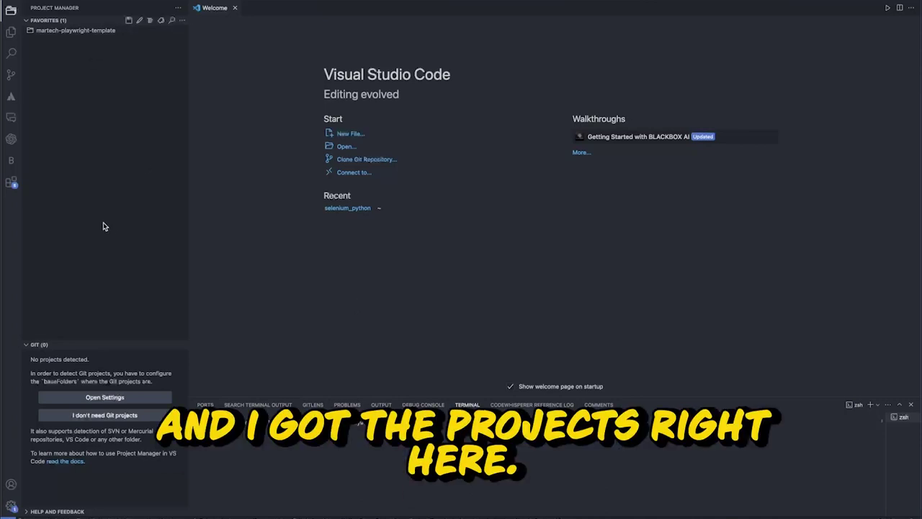
# Select the martech-playwright-template project in Visual Studio Code, and switch to the empty script.ts file in the PlayCode TypeScript playground.
pyautogui.click(113, 30)
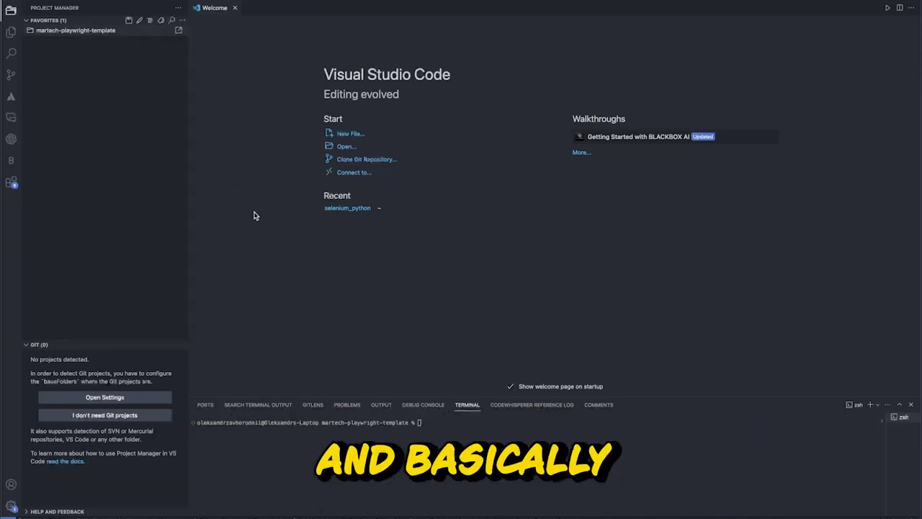
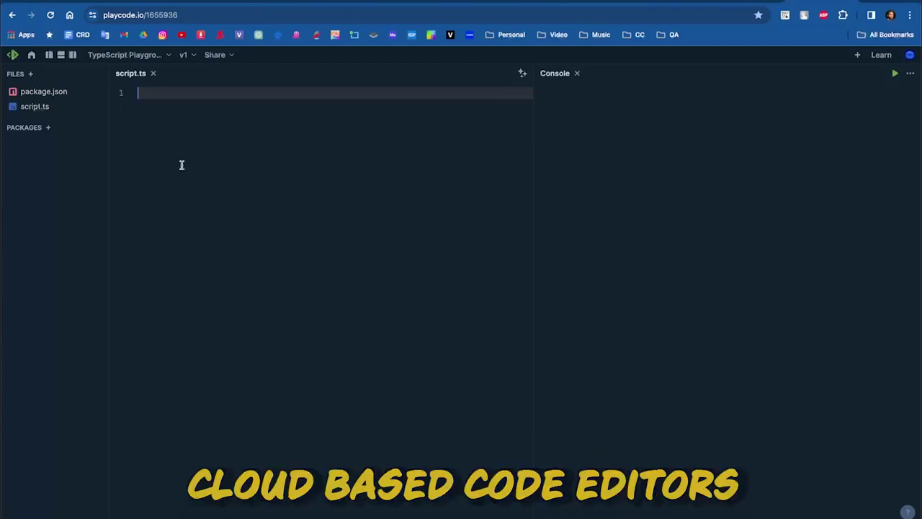
pyautogui.rightClick(176, 95)
pyautogui.click(224, 185)
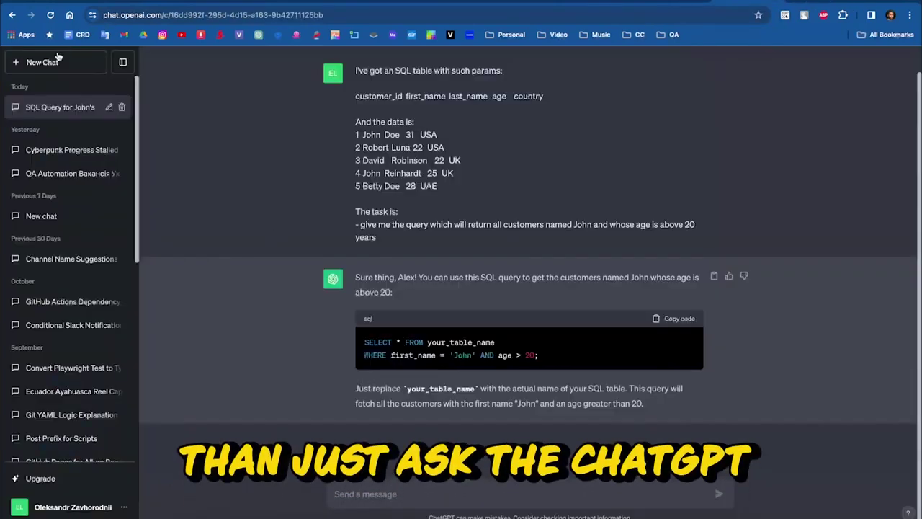
# Start a new ChatGPT chat and write "I'm using the Typescript. I need a function which returns a random email string in the following format:".
pyautogui.click(64, 62)
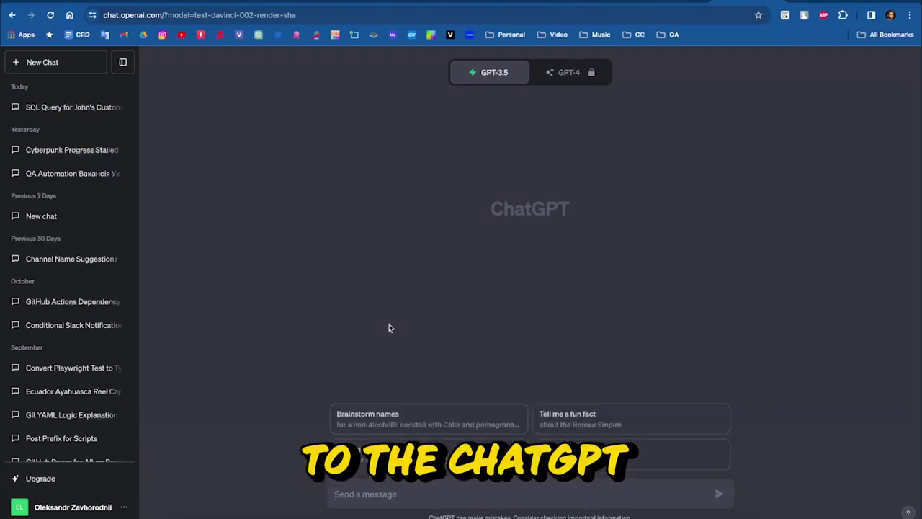
pyautogui.write("I'm")
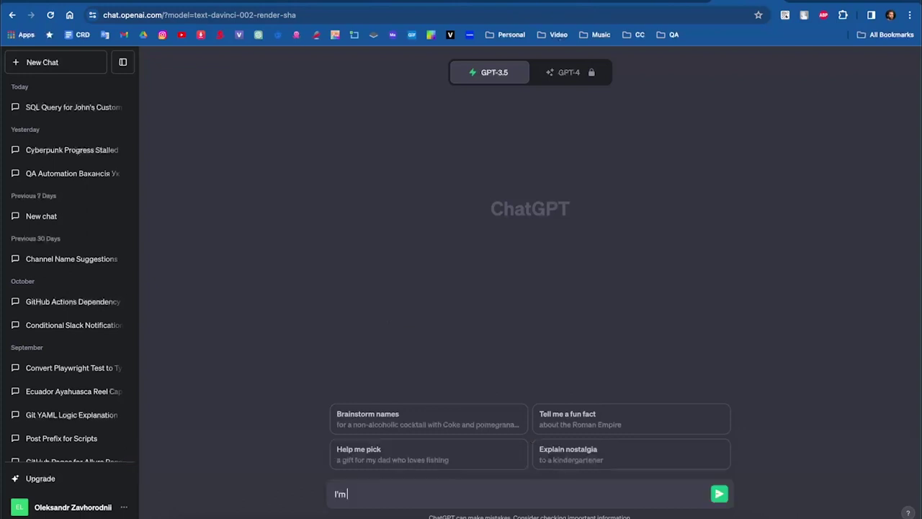
pyautogui.write(' using the Typescript. I need')
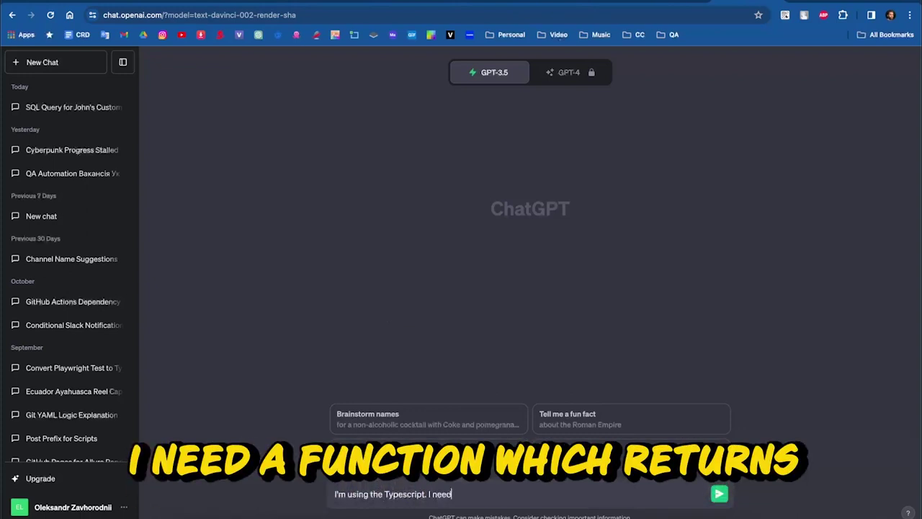
pyautogui.write(' a function which returns a random')
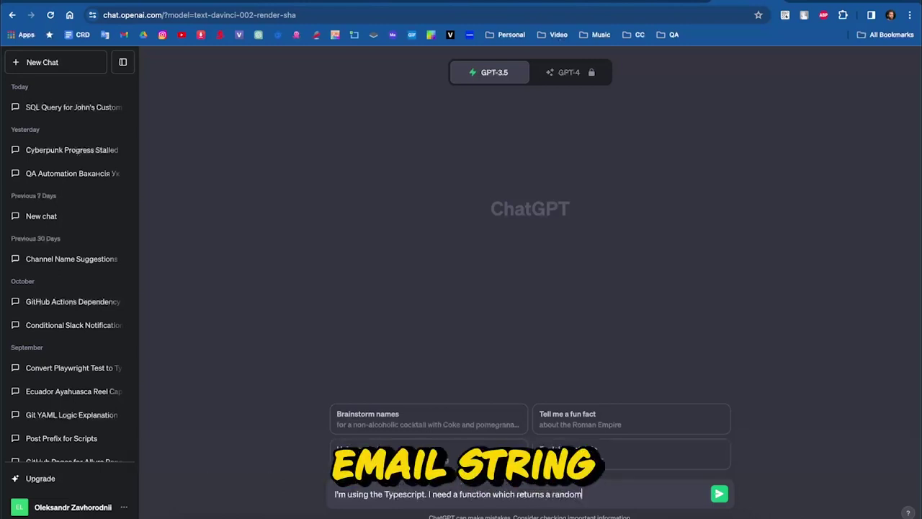
pyautogui.write(' email string in th')
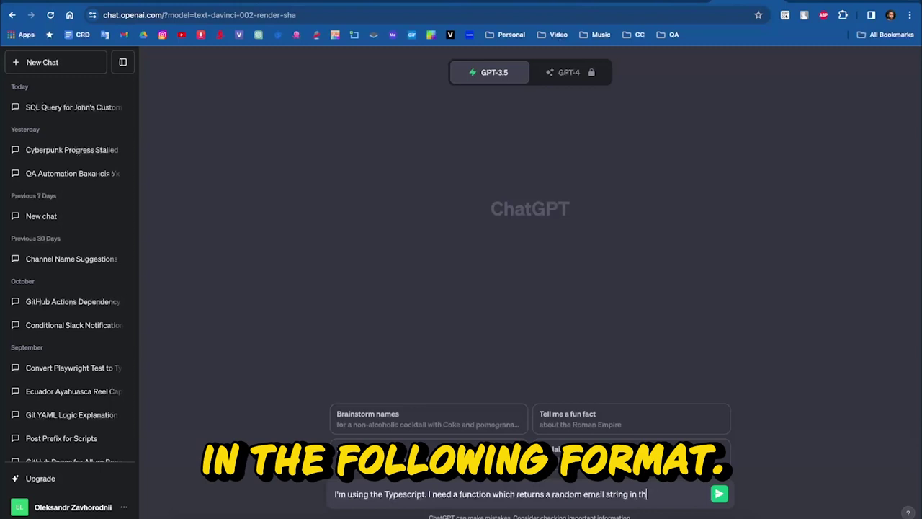
pyautogui.write('e following format:')
pyautogui.hotkey('shift', 'Return')
pyautogui.hotkey('shift', 'Return')
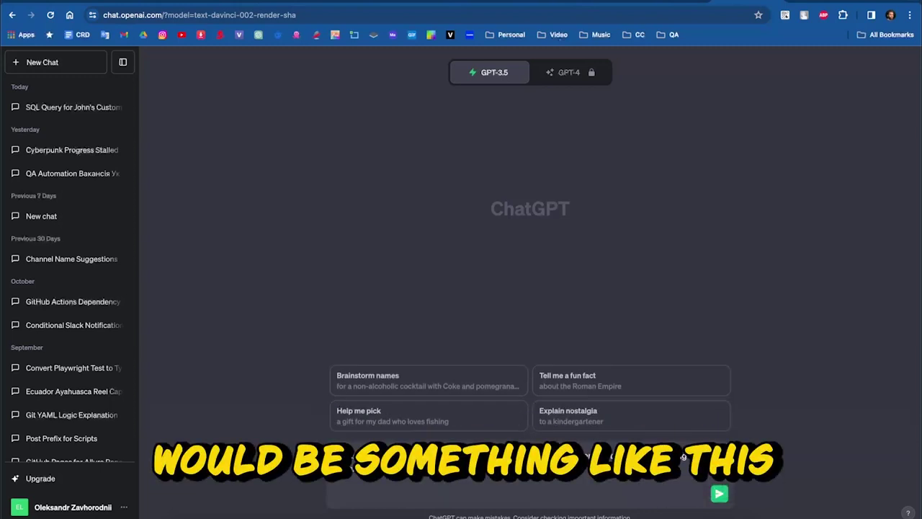
# Give an example format starting with abcdefghigklm_123456 and ending in a test domain, and send the request.
pyautogui.write('abcdefghijklm_12')
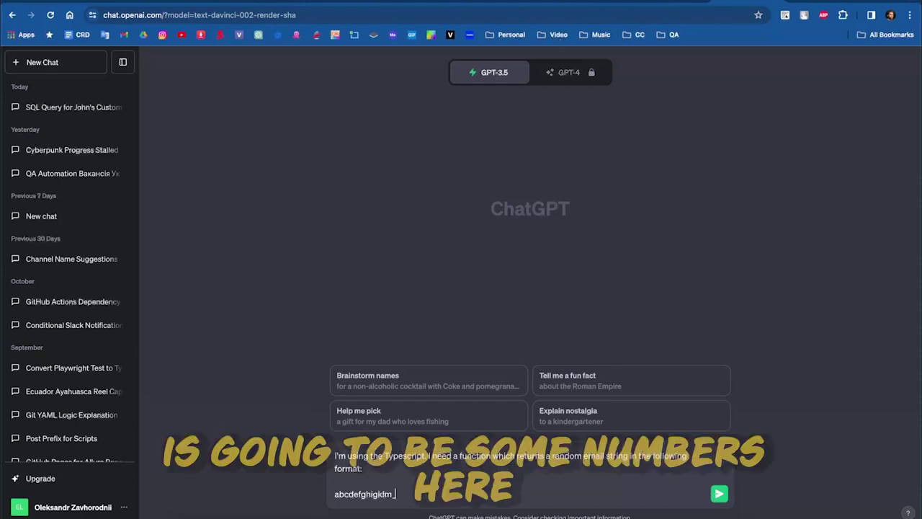
pyautogui.write('3456')
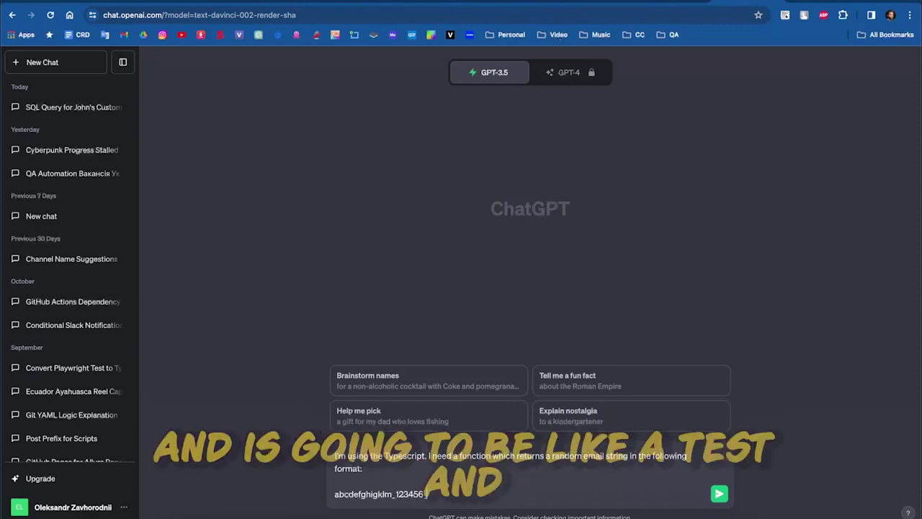
pyautogui.write('_test')
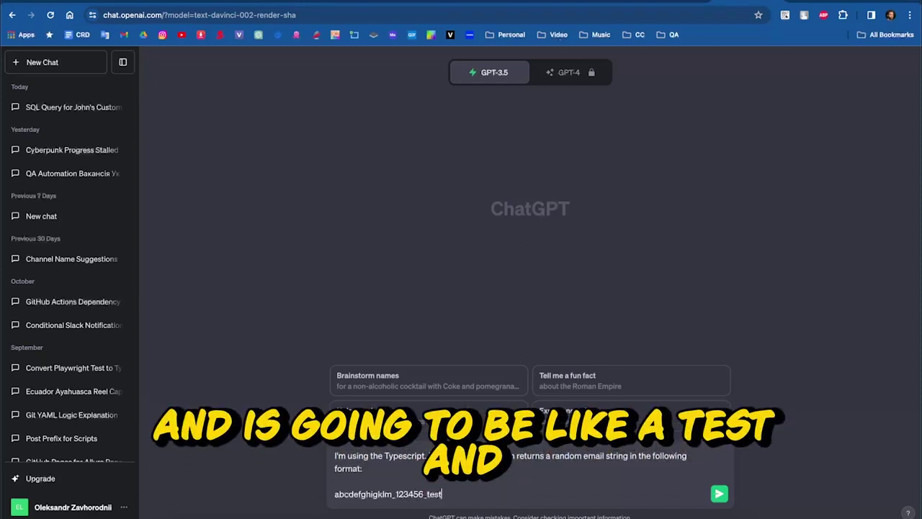
pyautogui.press('BackSpace')
pyautogui.press('BackSpace')
pyautogui.press('BackSpace')
pyautogui.press('BackSpace')
pyautogui.press('BackSpace')
pyautogui.press('BackSpace')
pyautogui.write('@tea')
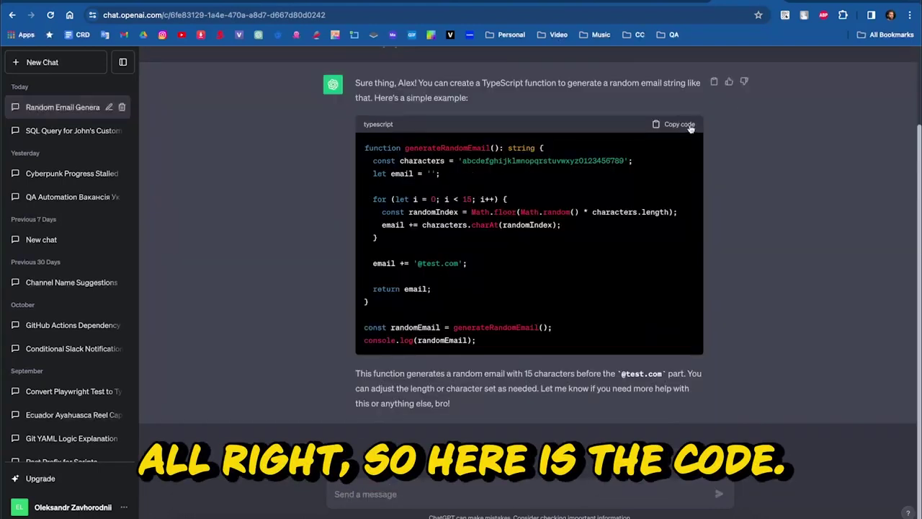
# Copy the generated generateRandomEmail function and paste it into script.ts in the PlayCode playground.
pyautogui.click(690, 127)
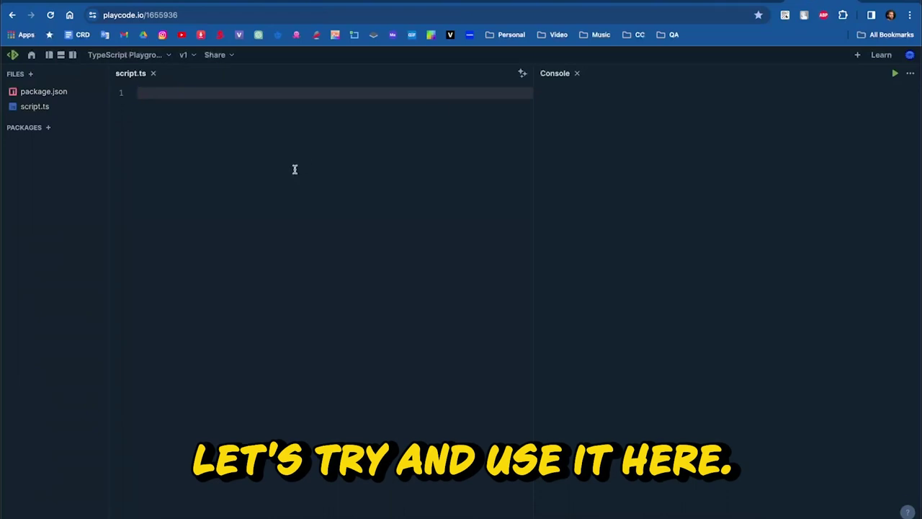
pyautogui.hotkey('ctrl', 'v')
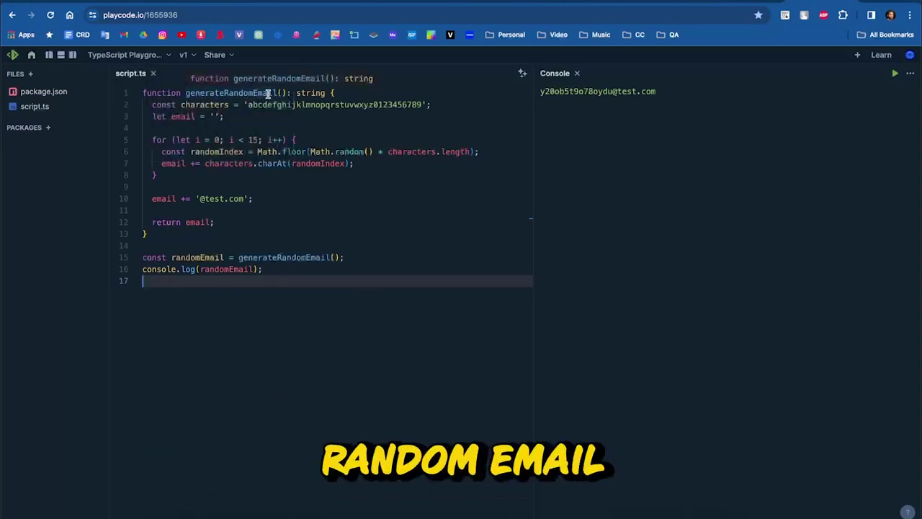
# Examine the function's return type, character set and length usage, and the part before the domain in the console output.
pyautogui.doubleClick(305, 93)
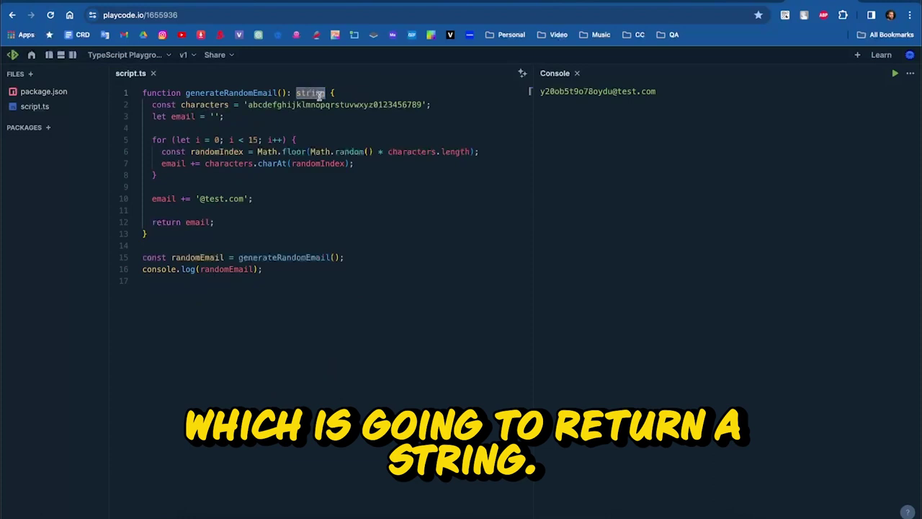
pyautogui.click(280, 118)
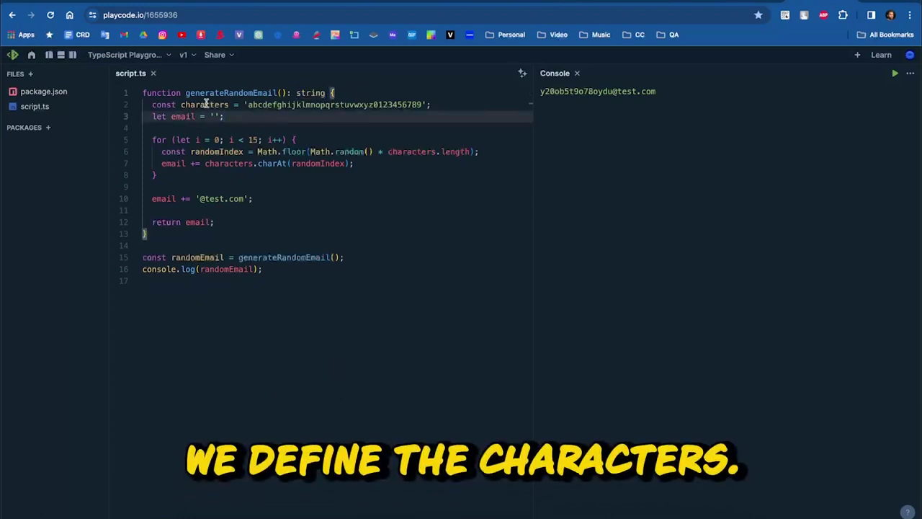
pyautogui.doubleClick(307, 106)
pyautogui.click(381, 118)
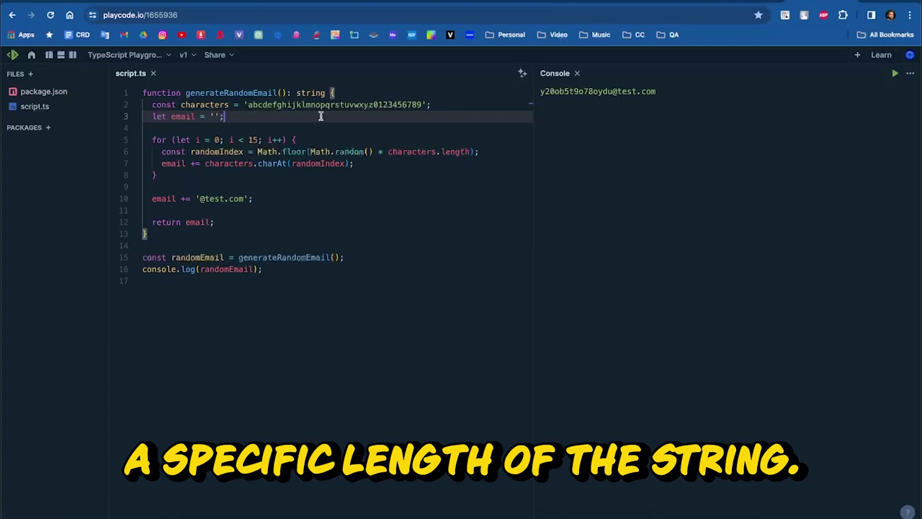
pyautogui.doubleClick(458, 153)
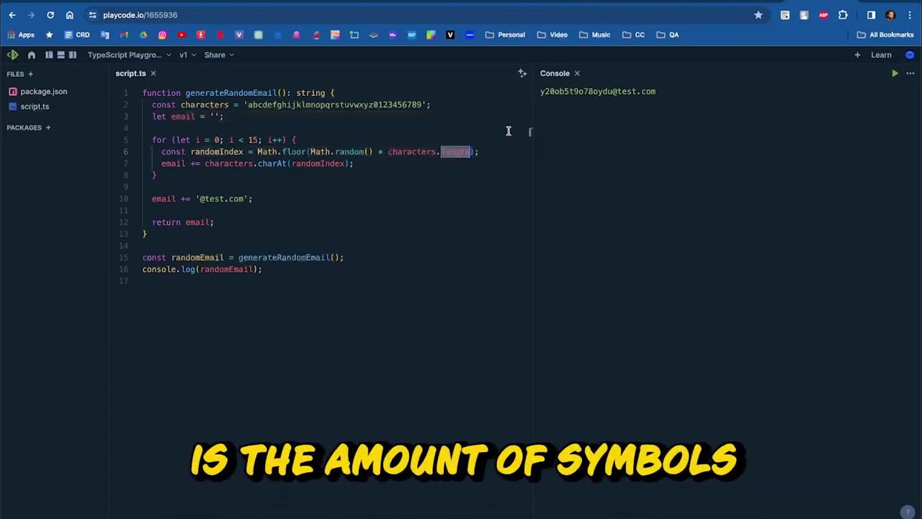
pyautogui.moveTo(541, 92); pyautogui.dragTo(611, 96)
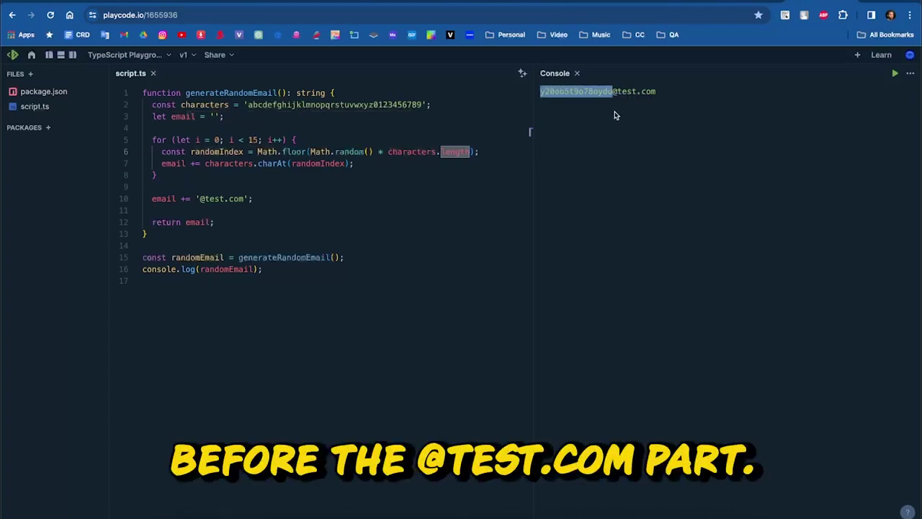
pyautogui.click(173, 164)
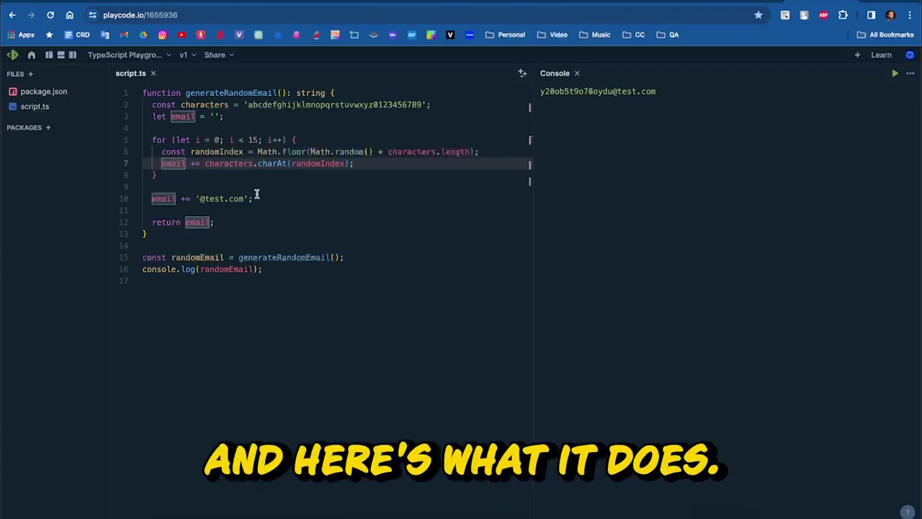
pyautogui.click(235, 185)
pyautogui.click(277, 309)
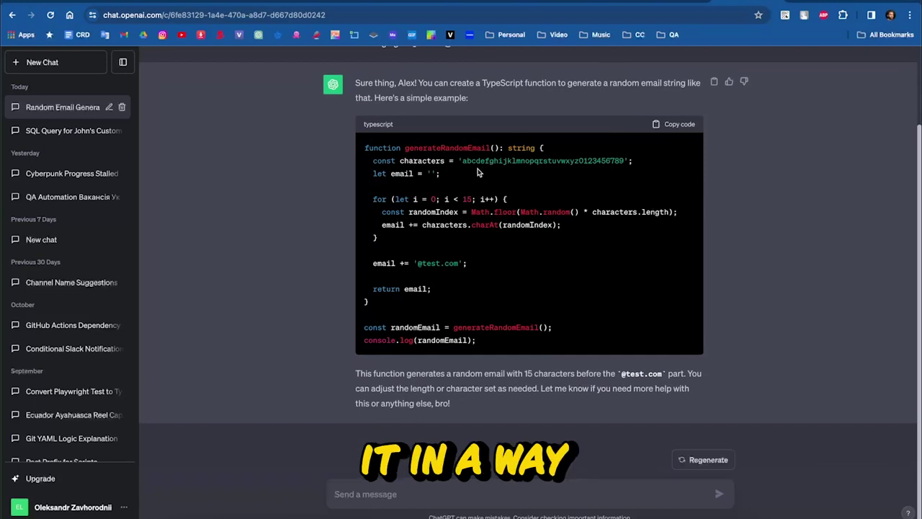
# Return to ChatGPT and write the follow-up "Modify the code so that it returns an email in such format:".
pyautogui.moveTo(463, 160); pyautogui.dragTo(509, 161)
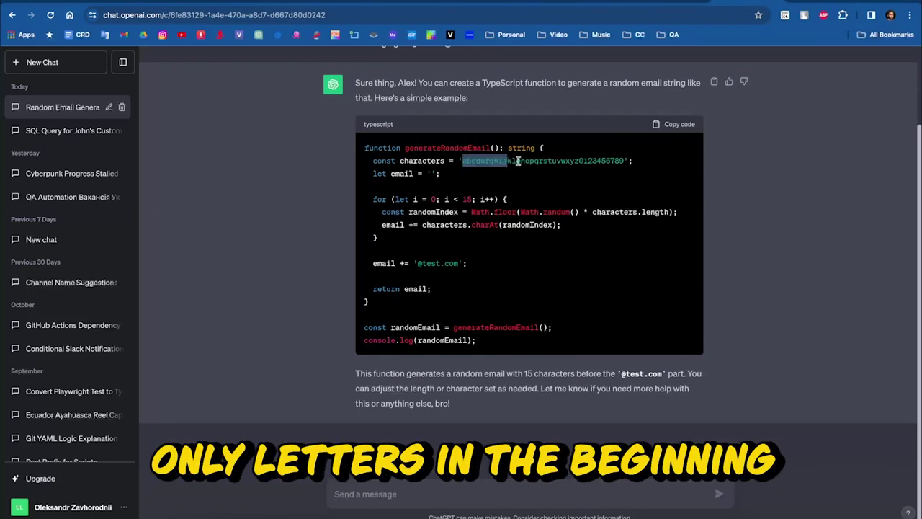
pyautogui.moveTo(581, 160); pyautogui.dragTo(616, 160)
pyautogui.click(447, 493)
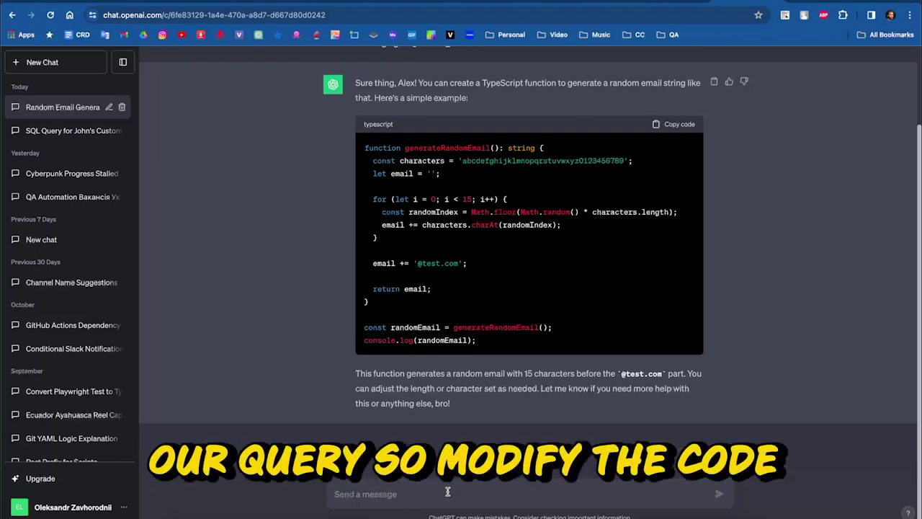
pyautogui.write('Modify the c')
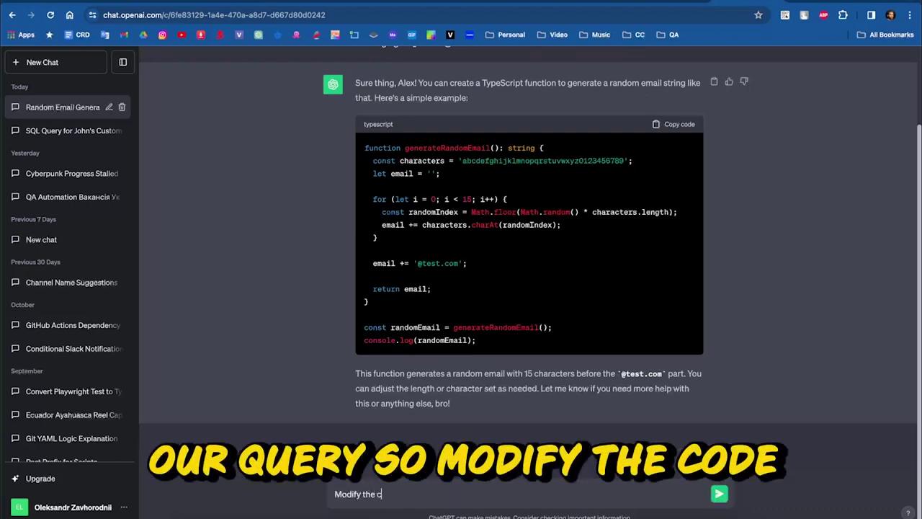
pyautogui.write('ode so that it')
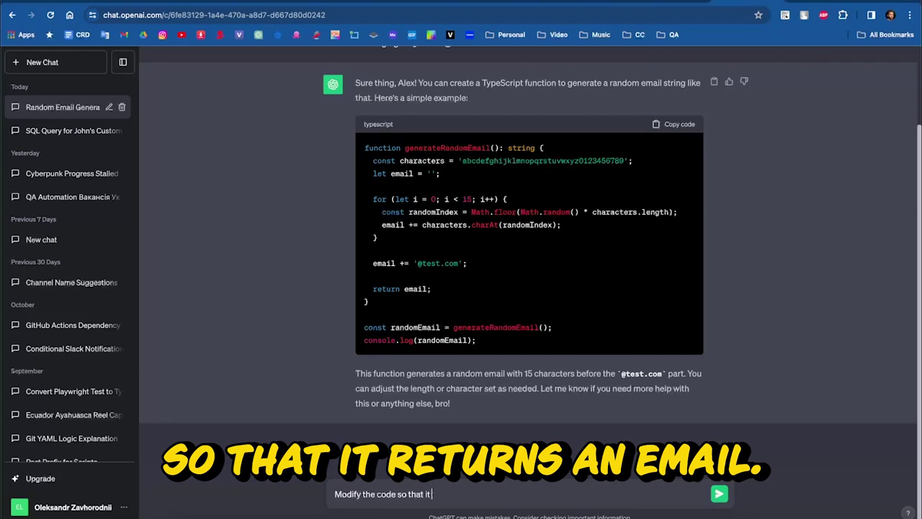
pyautogui.write(' returns an email in such format:')
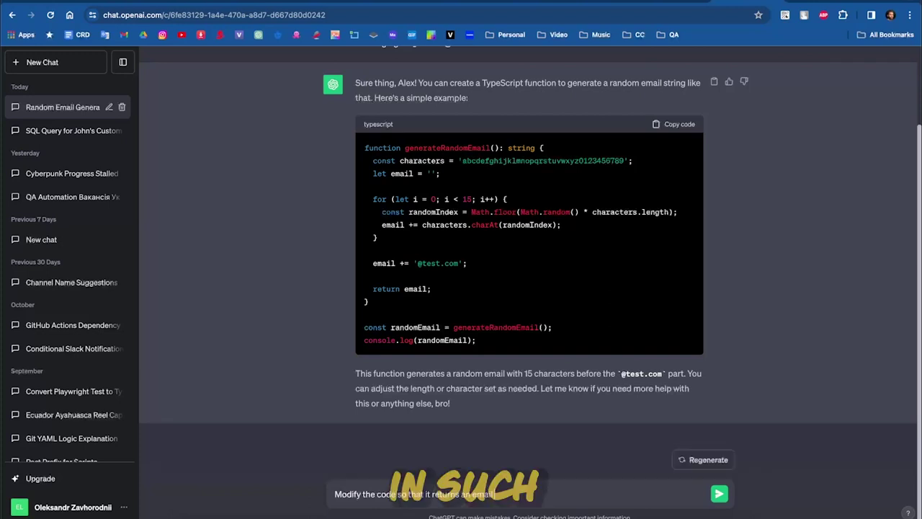
# List the format as "1. 10 letters at first (letters only)" and "2. 6 numbers after letters (numbers only)", and send the request.
pyautogui.hotkey('shift', 'Return')
pyautogui.write('1. 10 letters at first')
pyautogui.hotkey('shift', 'Return')
pyautogui.write('2. 6 n')
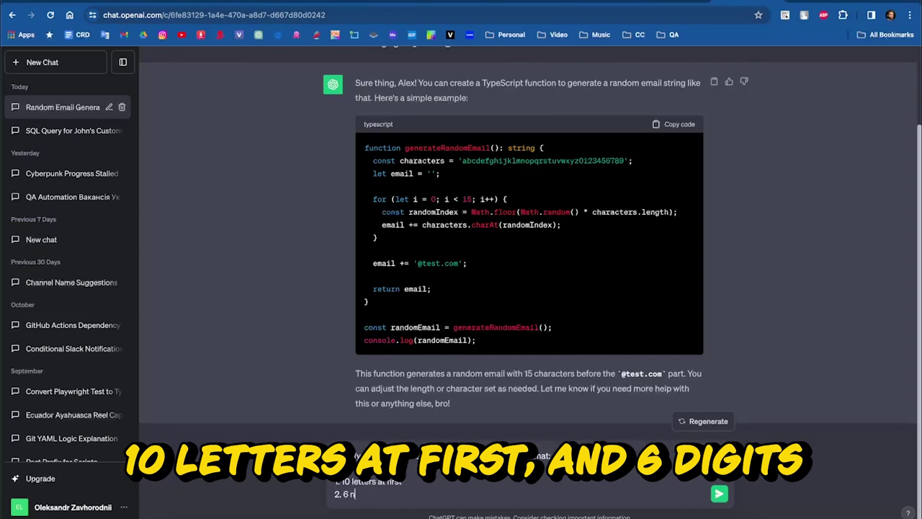
pyautogui.write('umbers after letters')
pyautogui.press('Up')
pyautogui.write('(')
pyautogui.write('letters only)')
pyautogui.press('Down')
pyautogui.write('(numbers only')
pyautogui.press('Return')
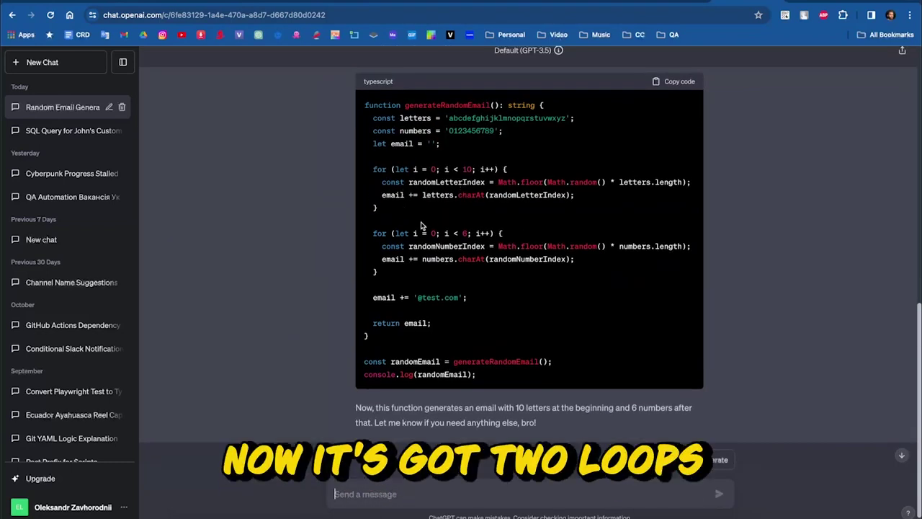
# Check the limits of the two loops in the modified function and replace the code in script.ts with it.
pyautogui.doubleClick(466, 168)
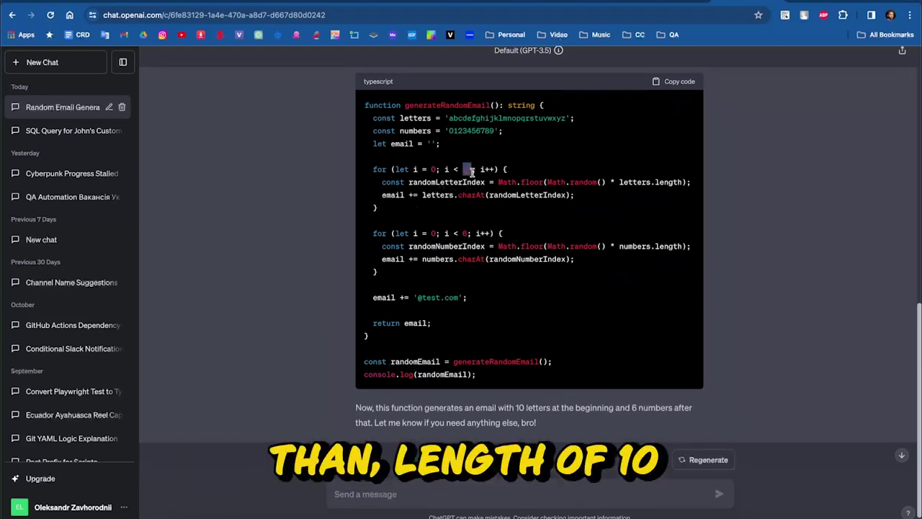
pyautogui.scroll(1, 472, 192)
pyautogui.doubleClick(465, 260)
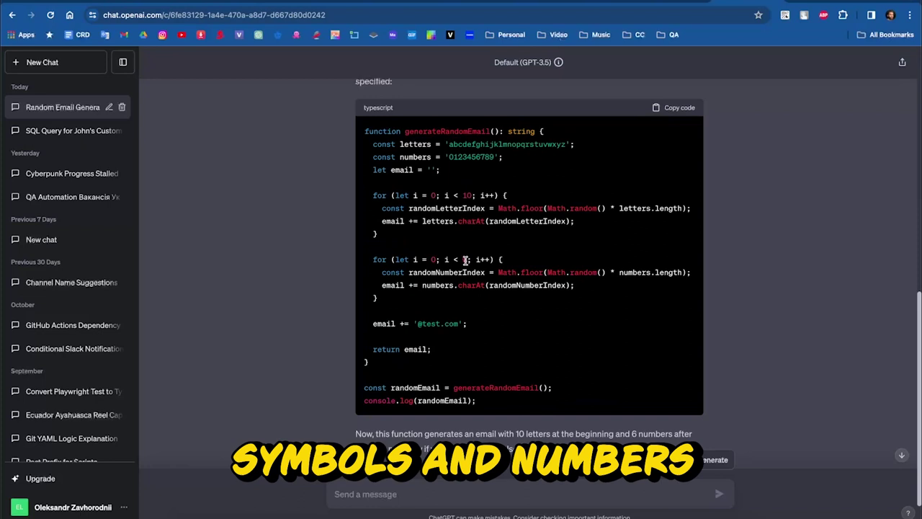
pyautogui.click(690, 107)
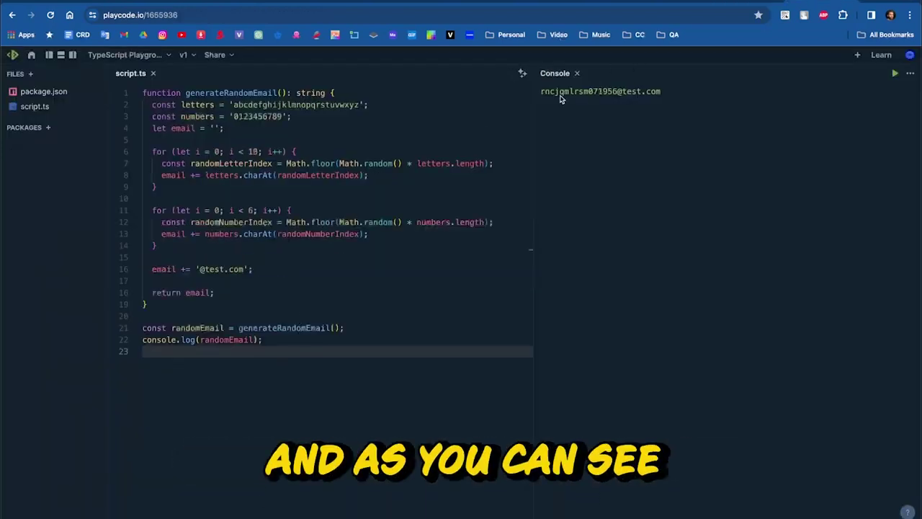
# Check the letter part and the number part of the generated email in the console.
pyautogui.doubleClick(560, 96)
pyautogui.click(576, 98)
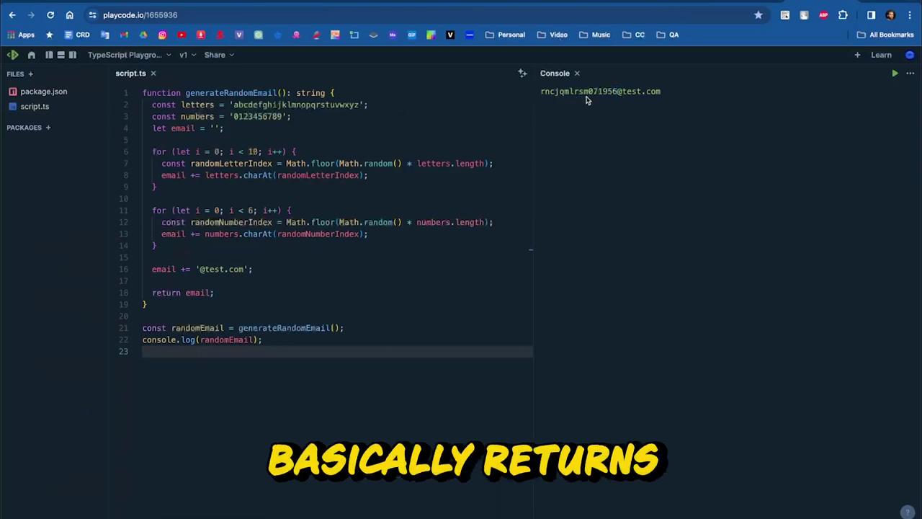
pyautogui.moveTo(588, 94); pyautogui.dragTo(541, 94)
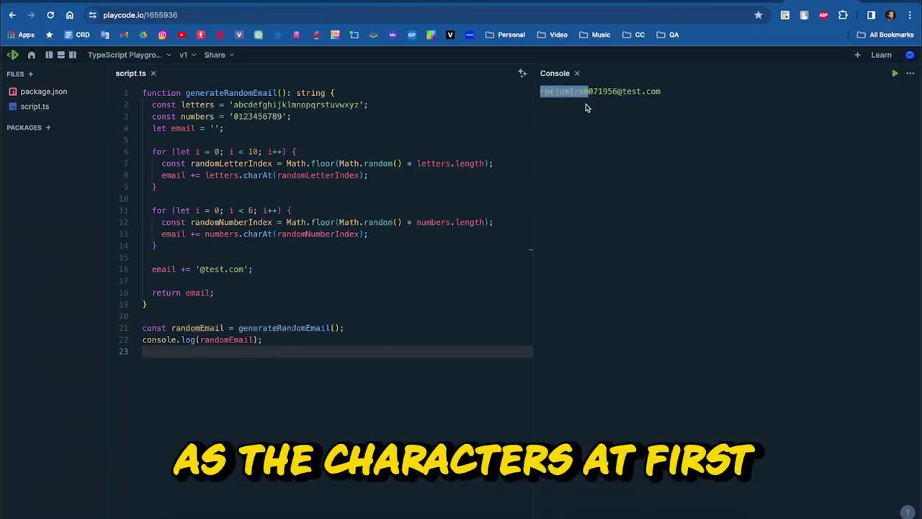
pyautogui.moveTo(589, 94); pyautogui.dragTo(616, 96)
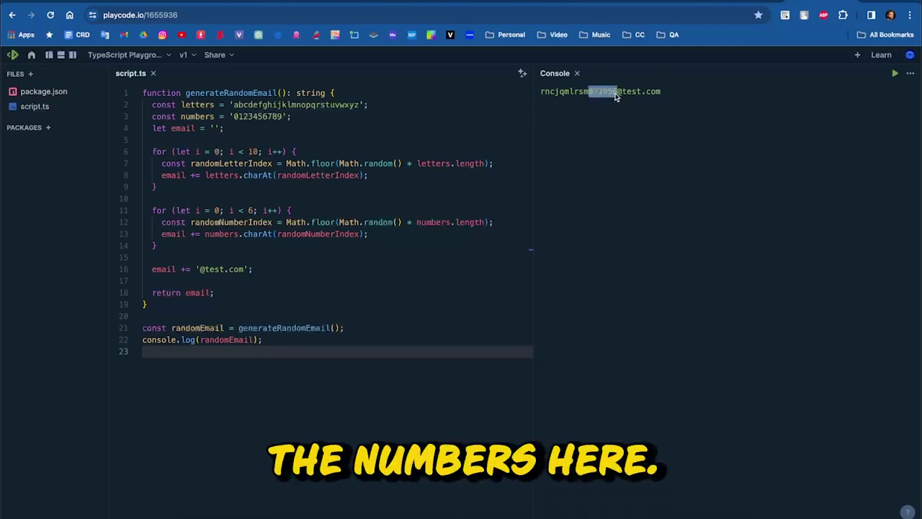
# Undo the code replacement, redo it to compare the console outputs of both versions, and undo it again.
pyautogui.hotkey('ctrl', 'z')
pyautogui.click(422, 252)
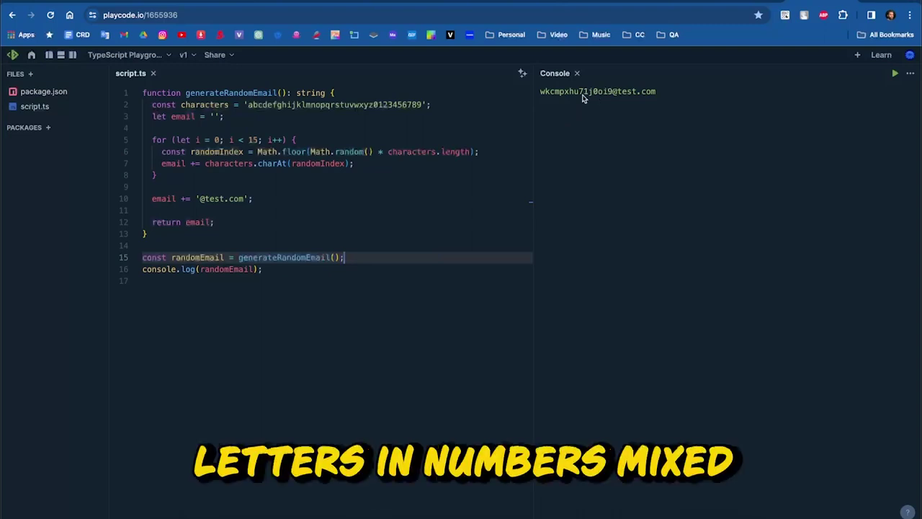
pyautogui.hotkey('ctrl', 'shift', 'z')
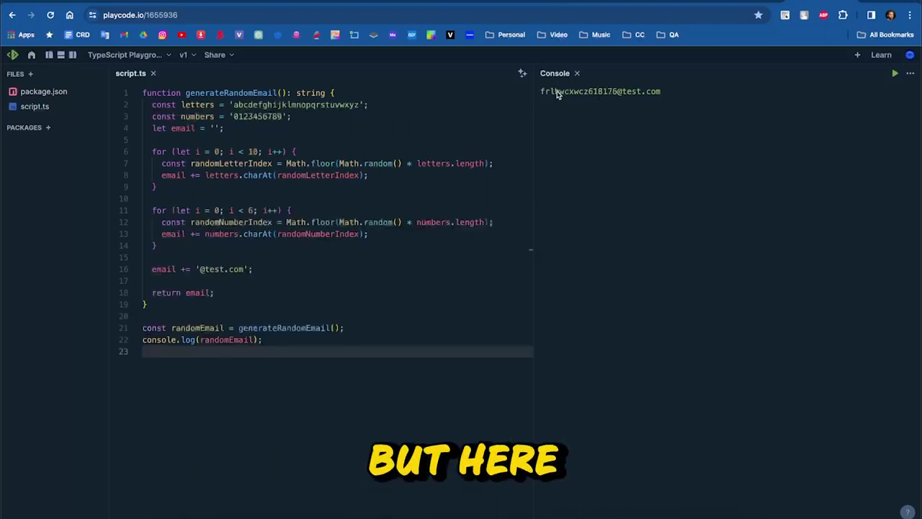
pyautogui.moveTo(541, 92); pyautogui.dragTo(589, 92)
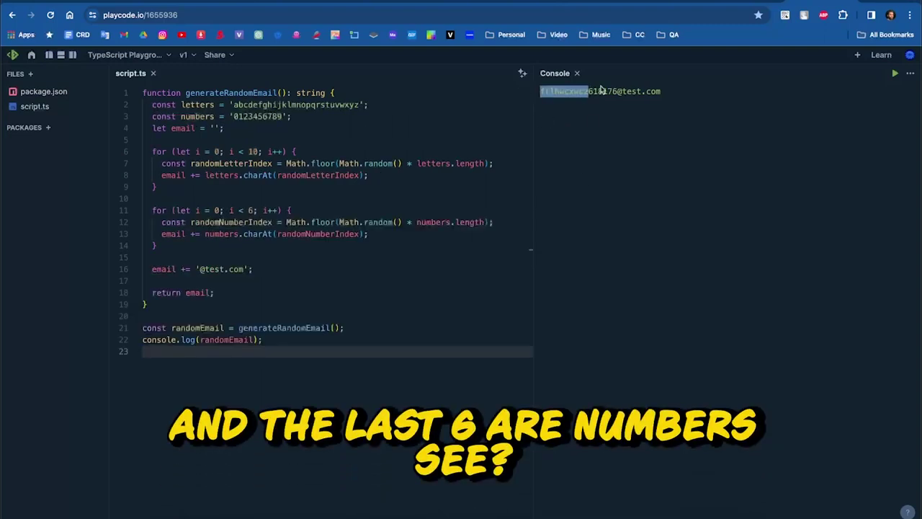
pyautogui.hotkey('ctrl', 'z')
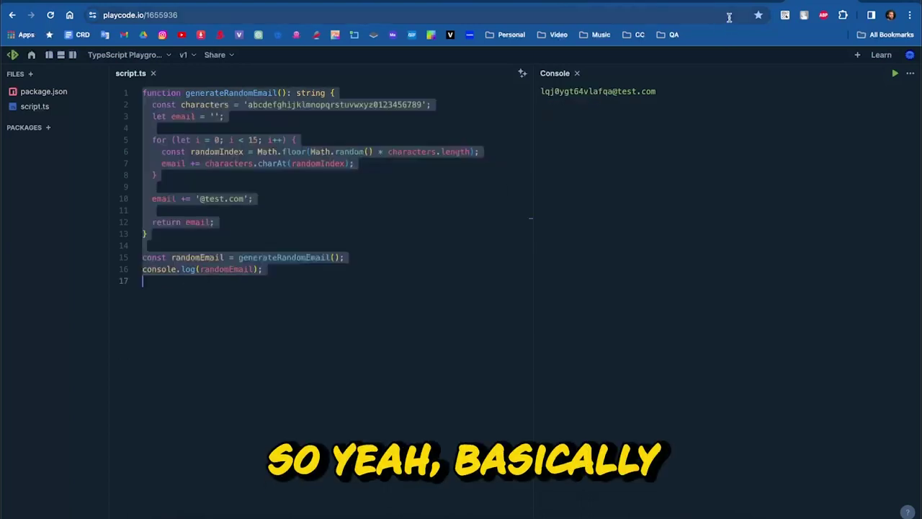
# Return to ChatGPT and review the modification request together with the reply to it.
pyautogui.hotkey('ctrl', 'Tab')
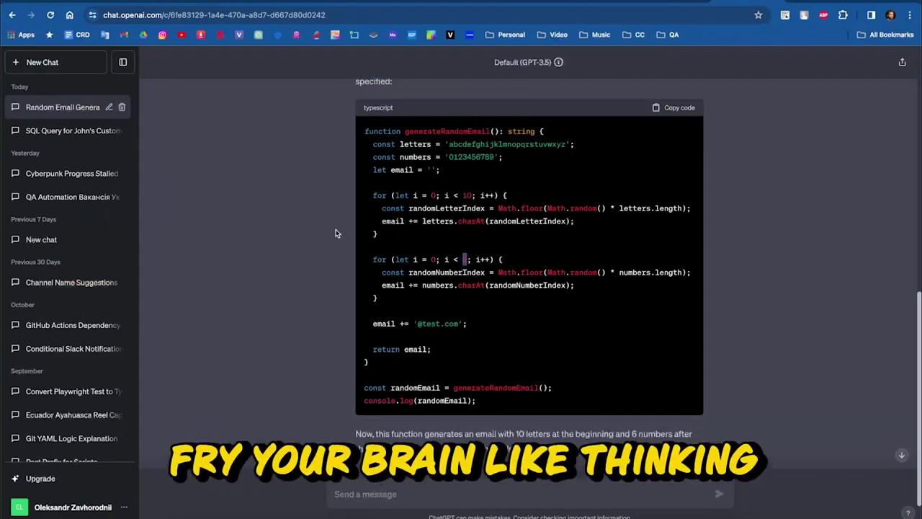
pyautogui.click(328, 294)
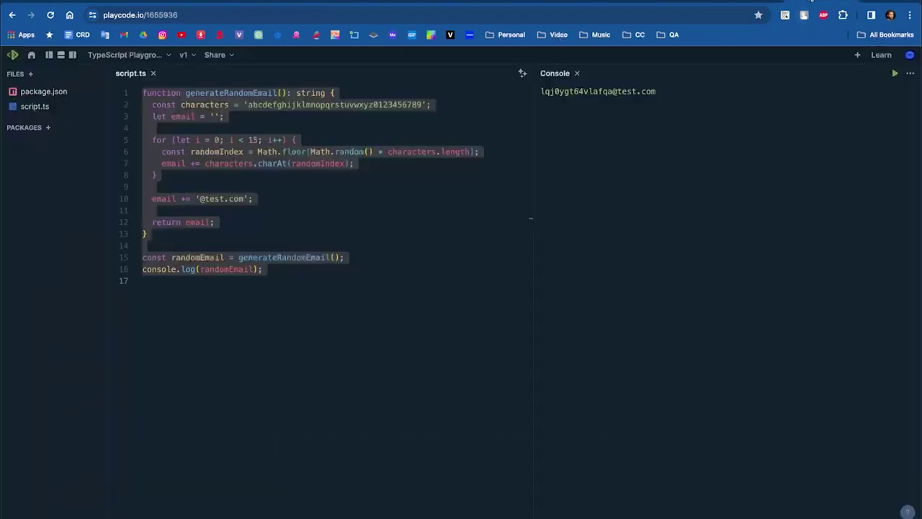
pyautogui.click(487, 288)
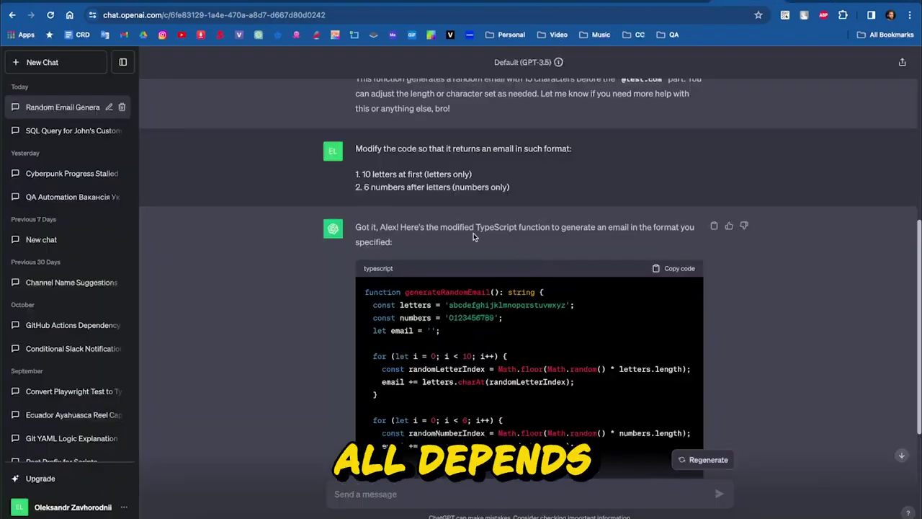
pyautogui.scroll(1, 475, 236)
pyautogui.scroll(-1, 422, 243)
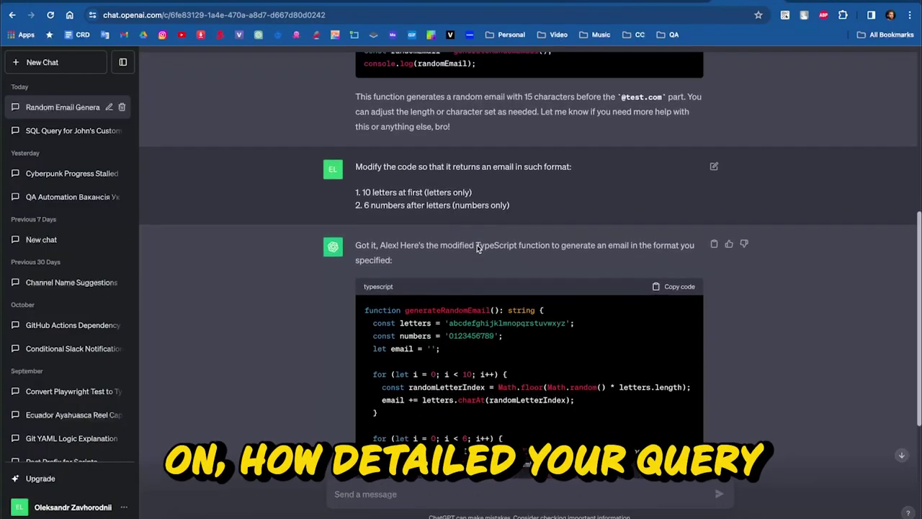